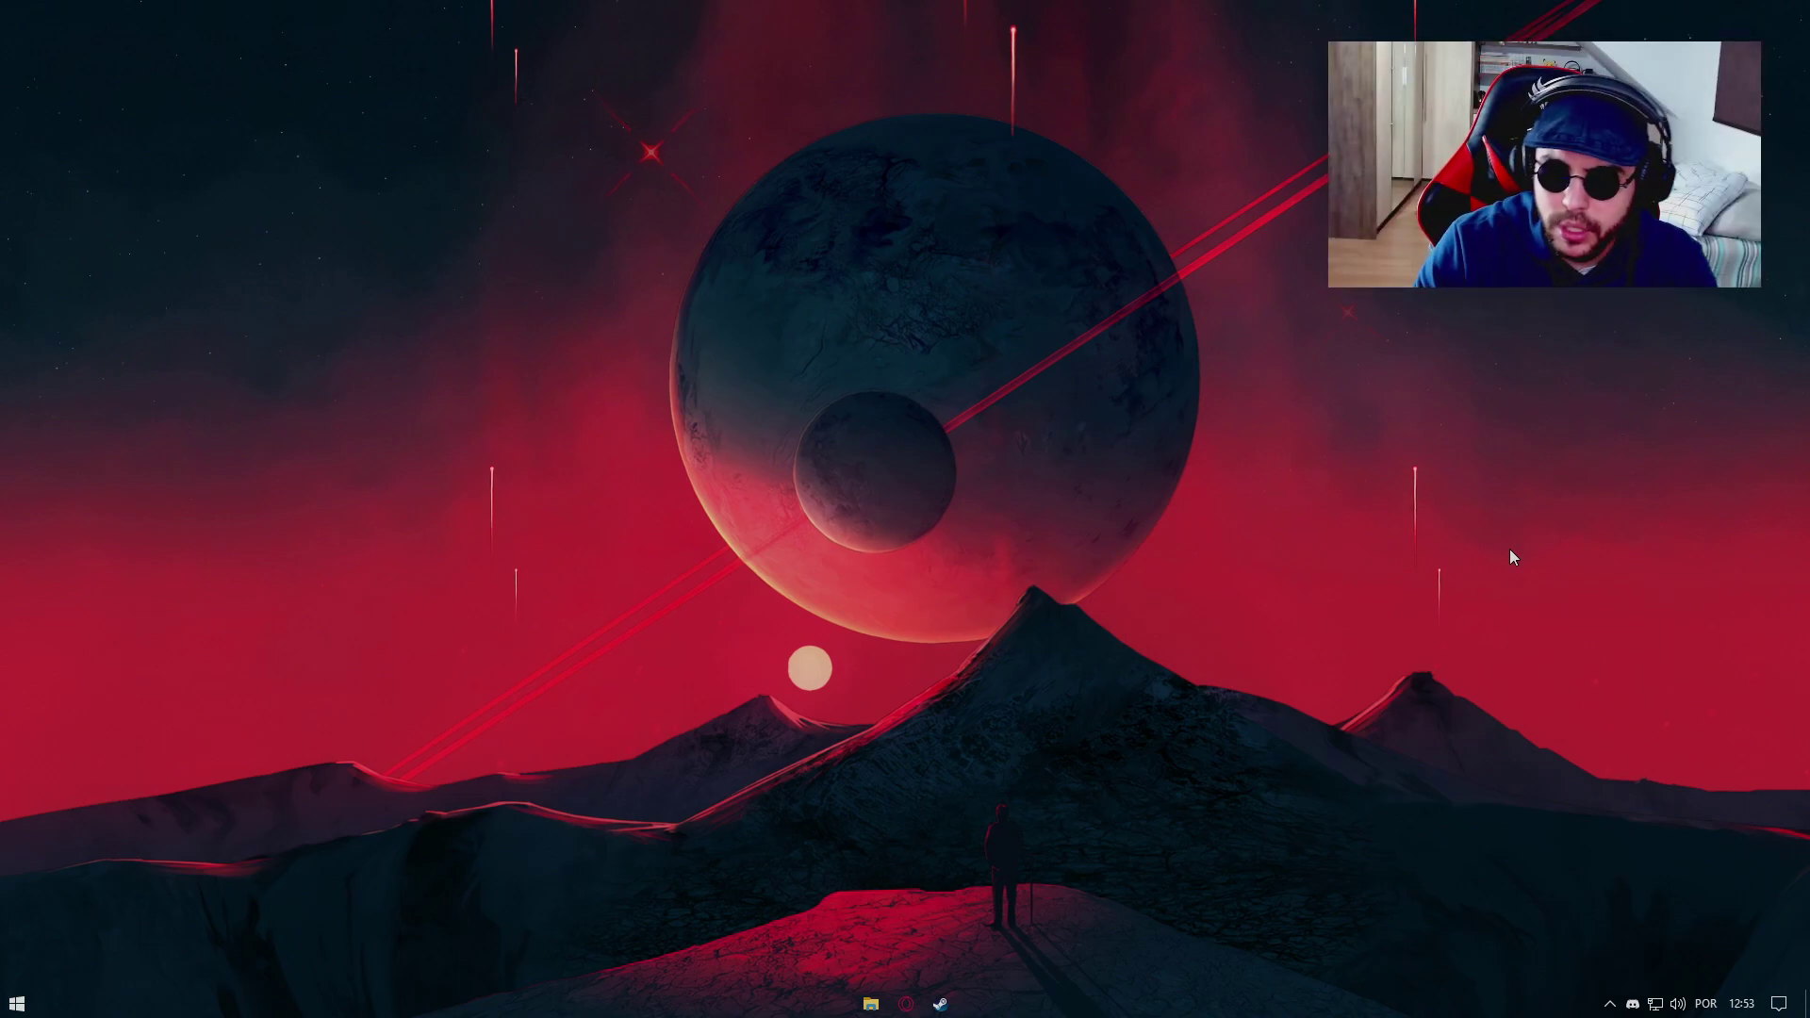
Step: Search the web for "taskbarx" in Opera GX and open the TaskbarX page on chrisandriessen.nl
left_click(907, 1005)
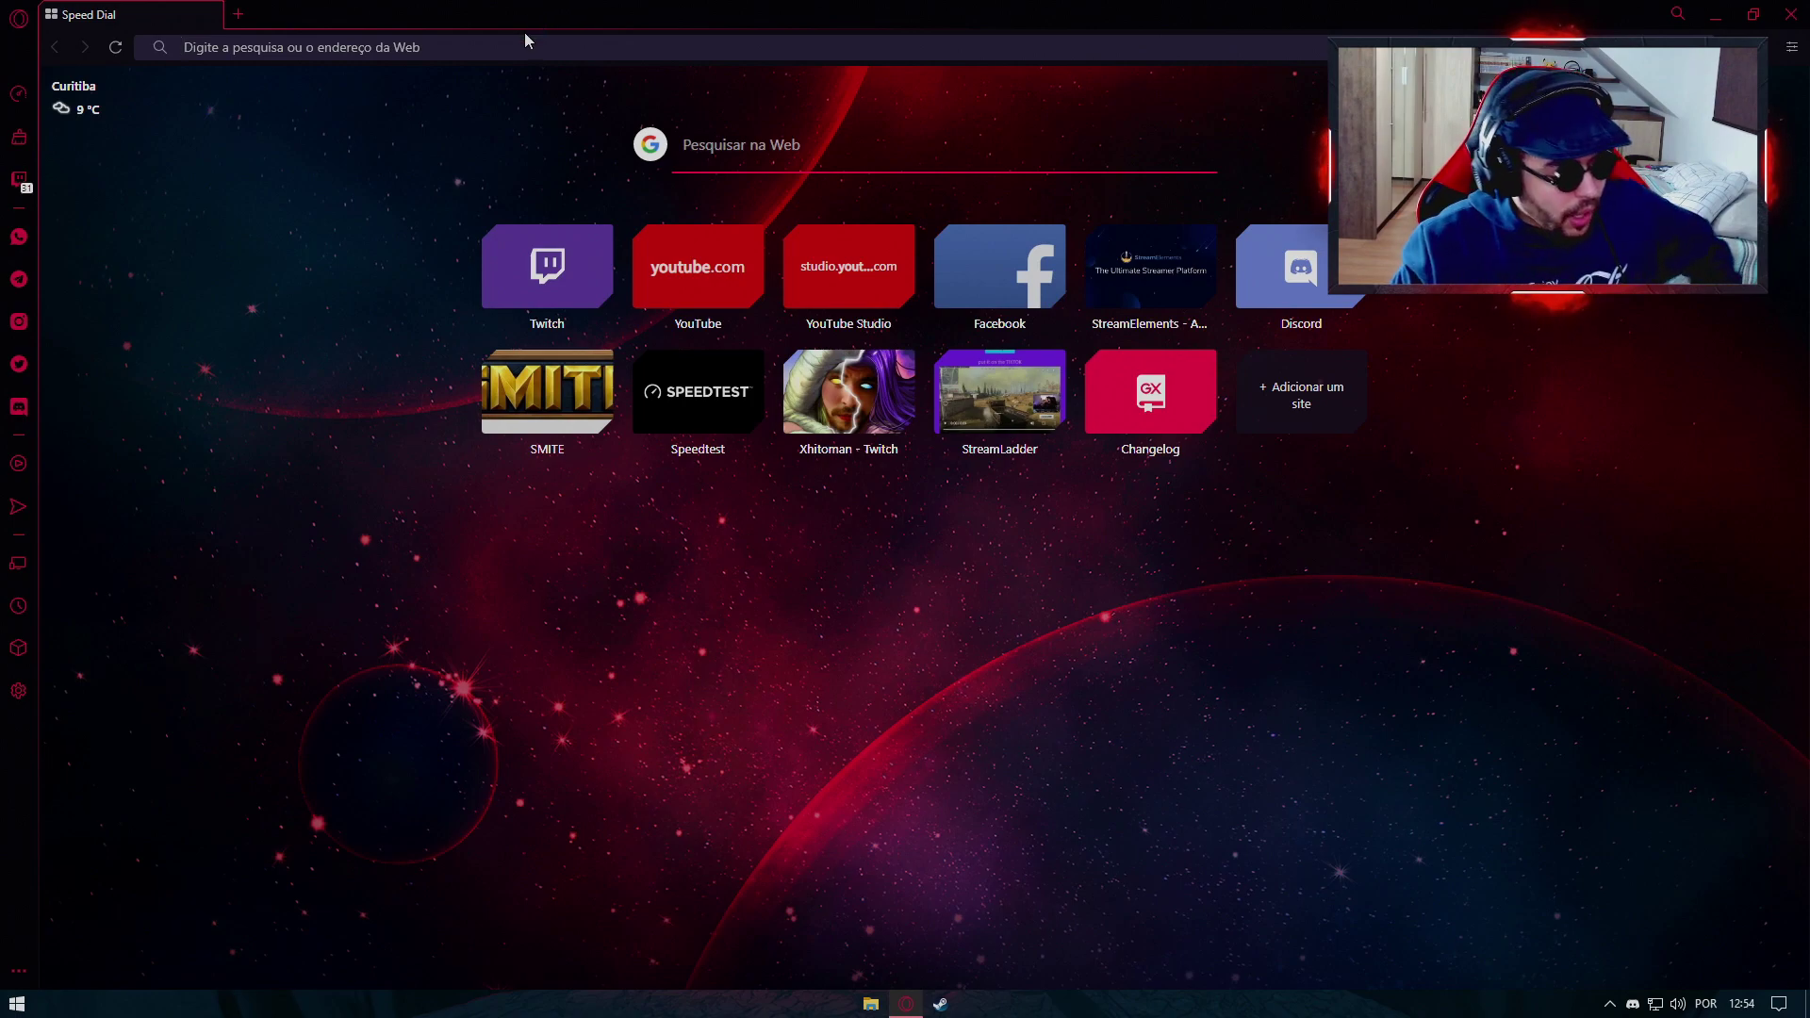
type("task")
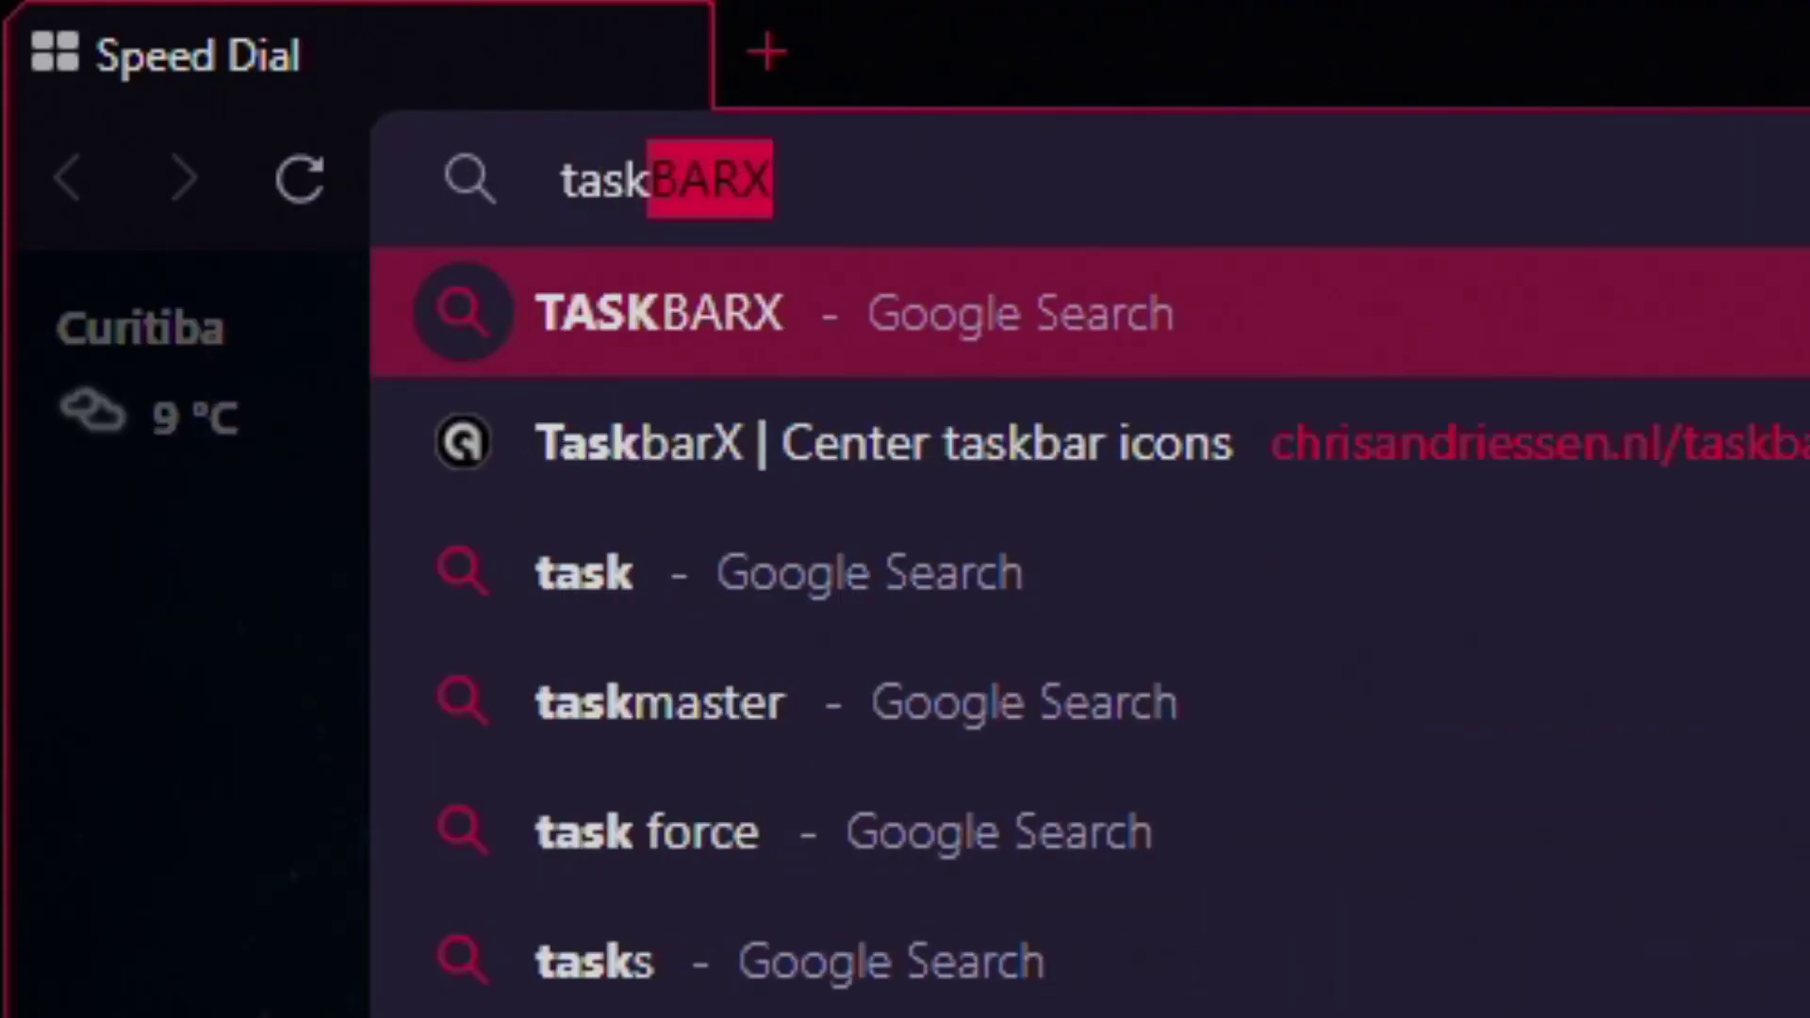
type("barx")
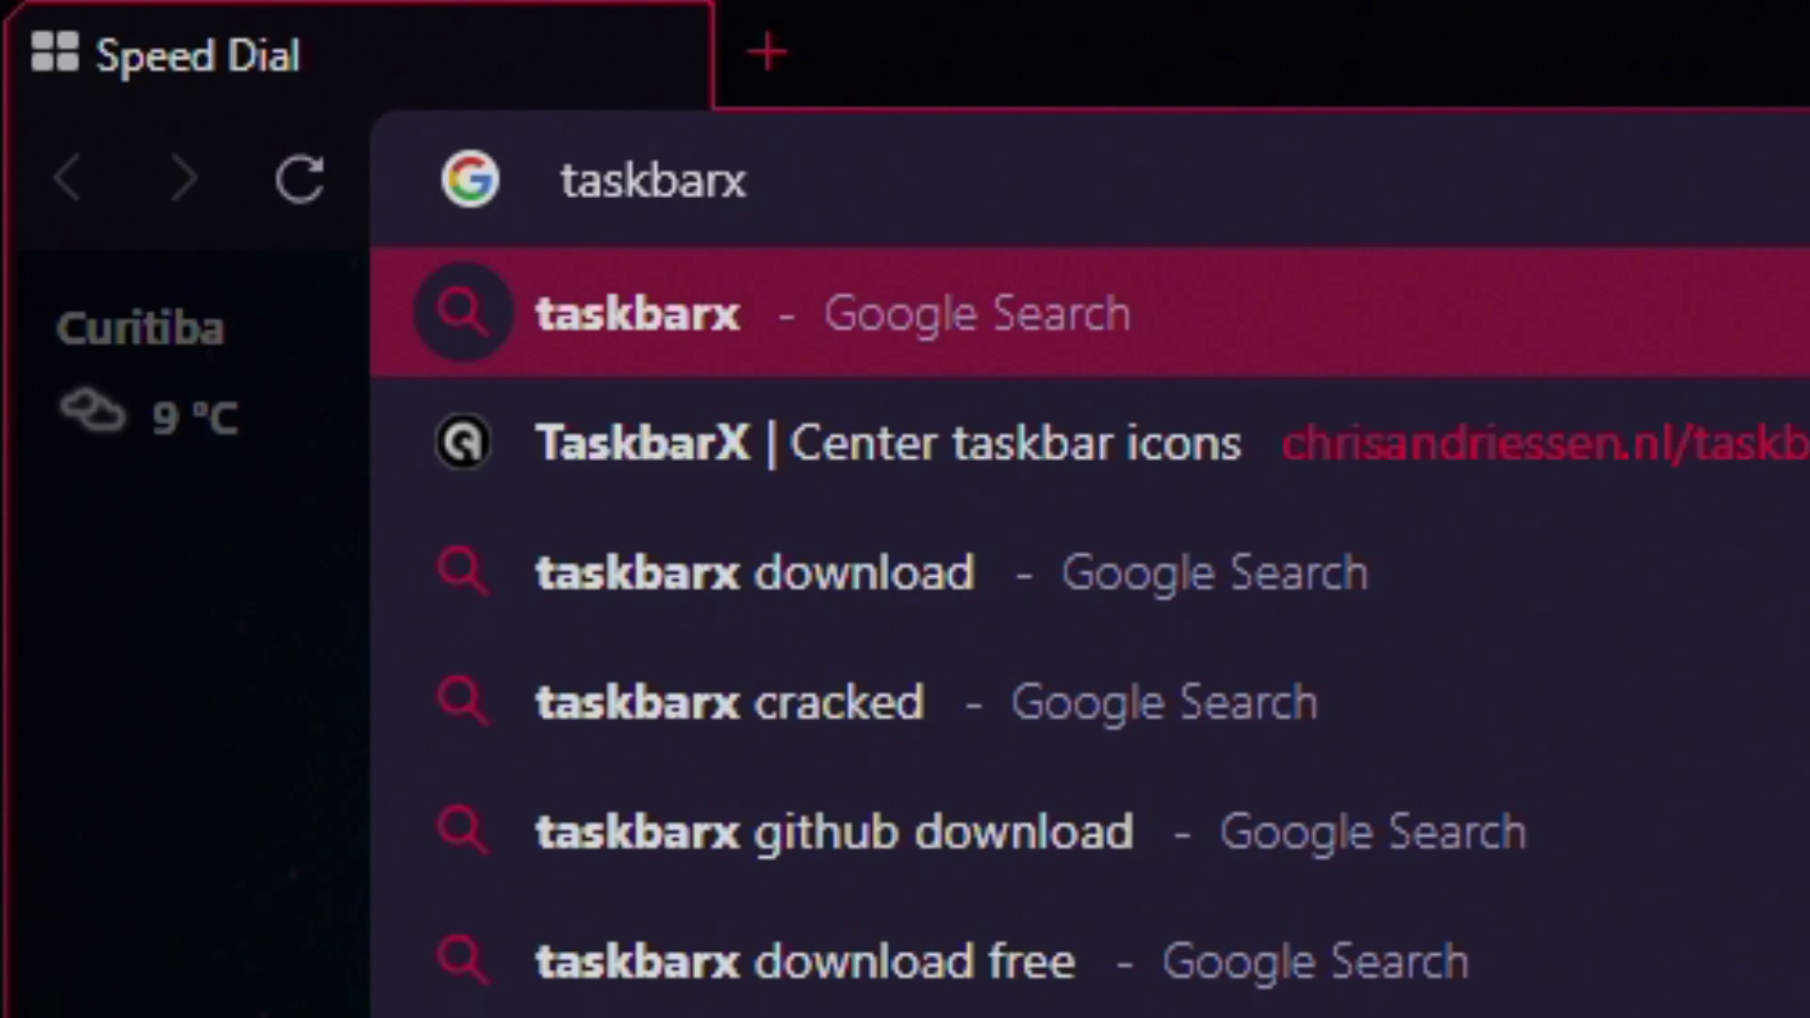
key("Return")
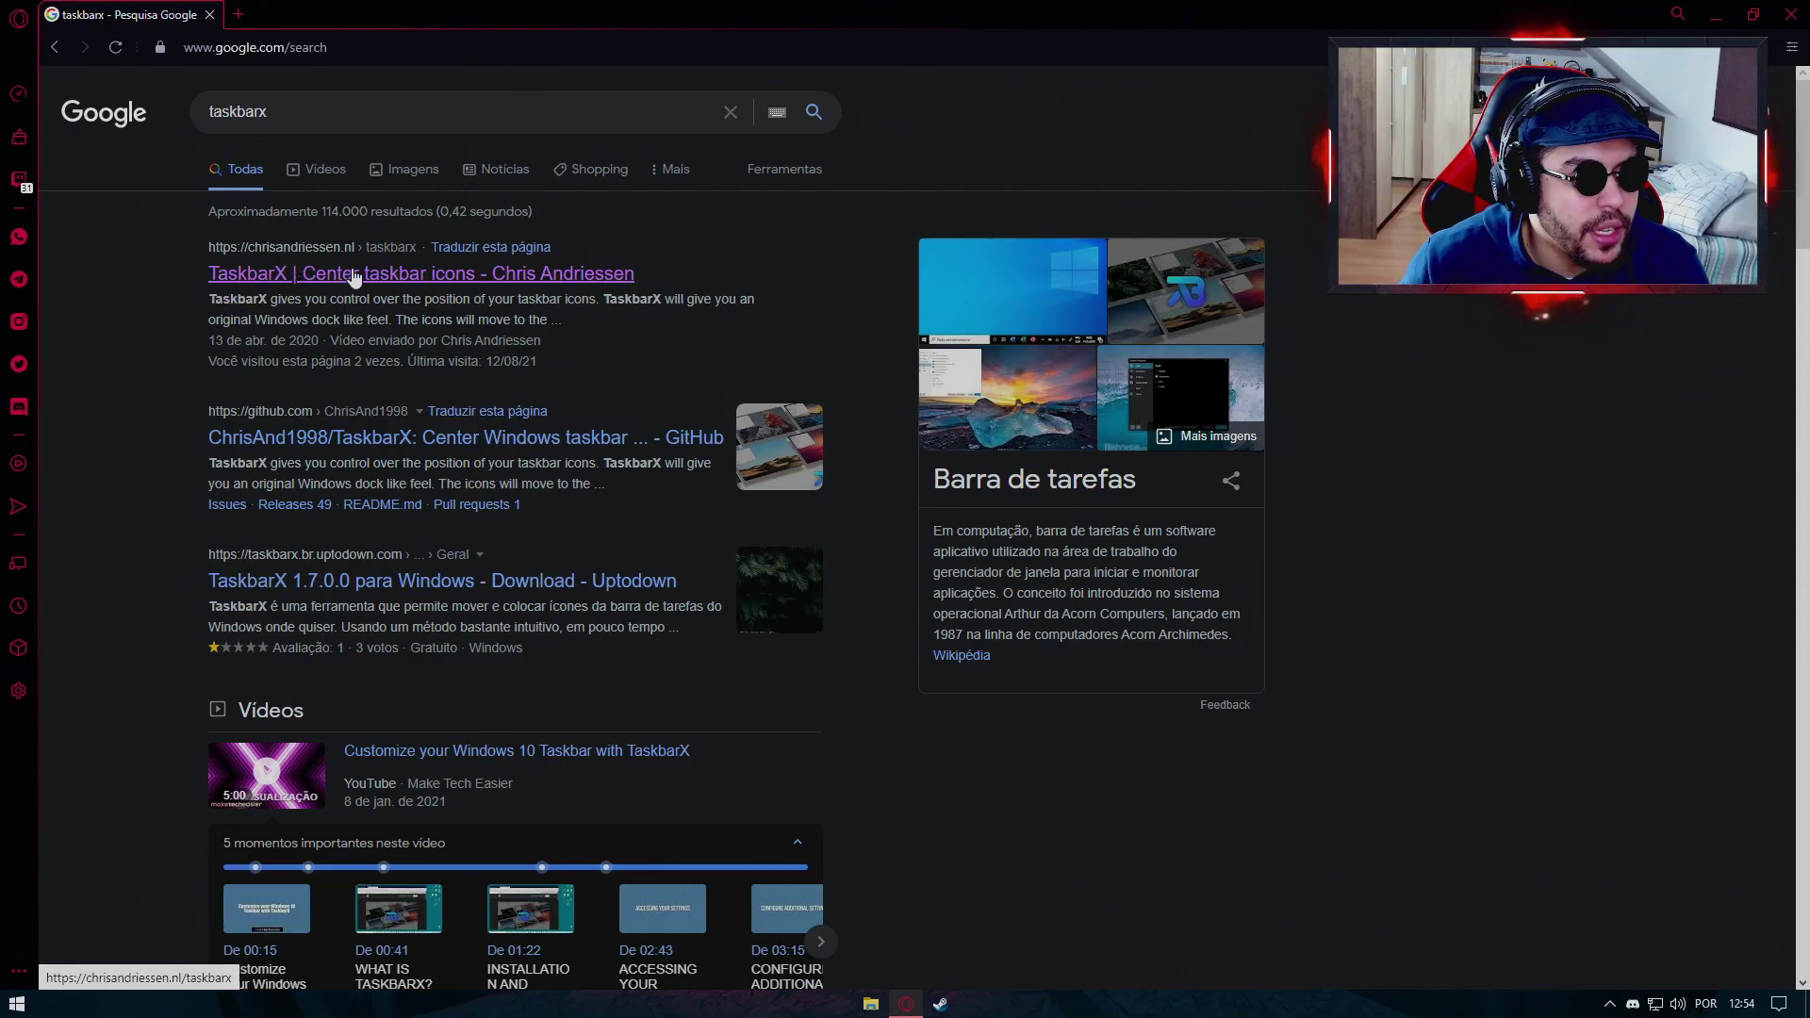
left_click(336, 279)
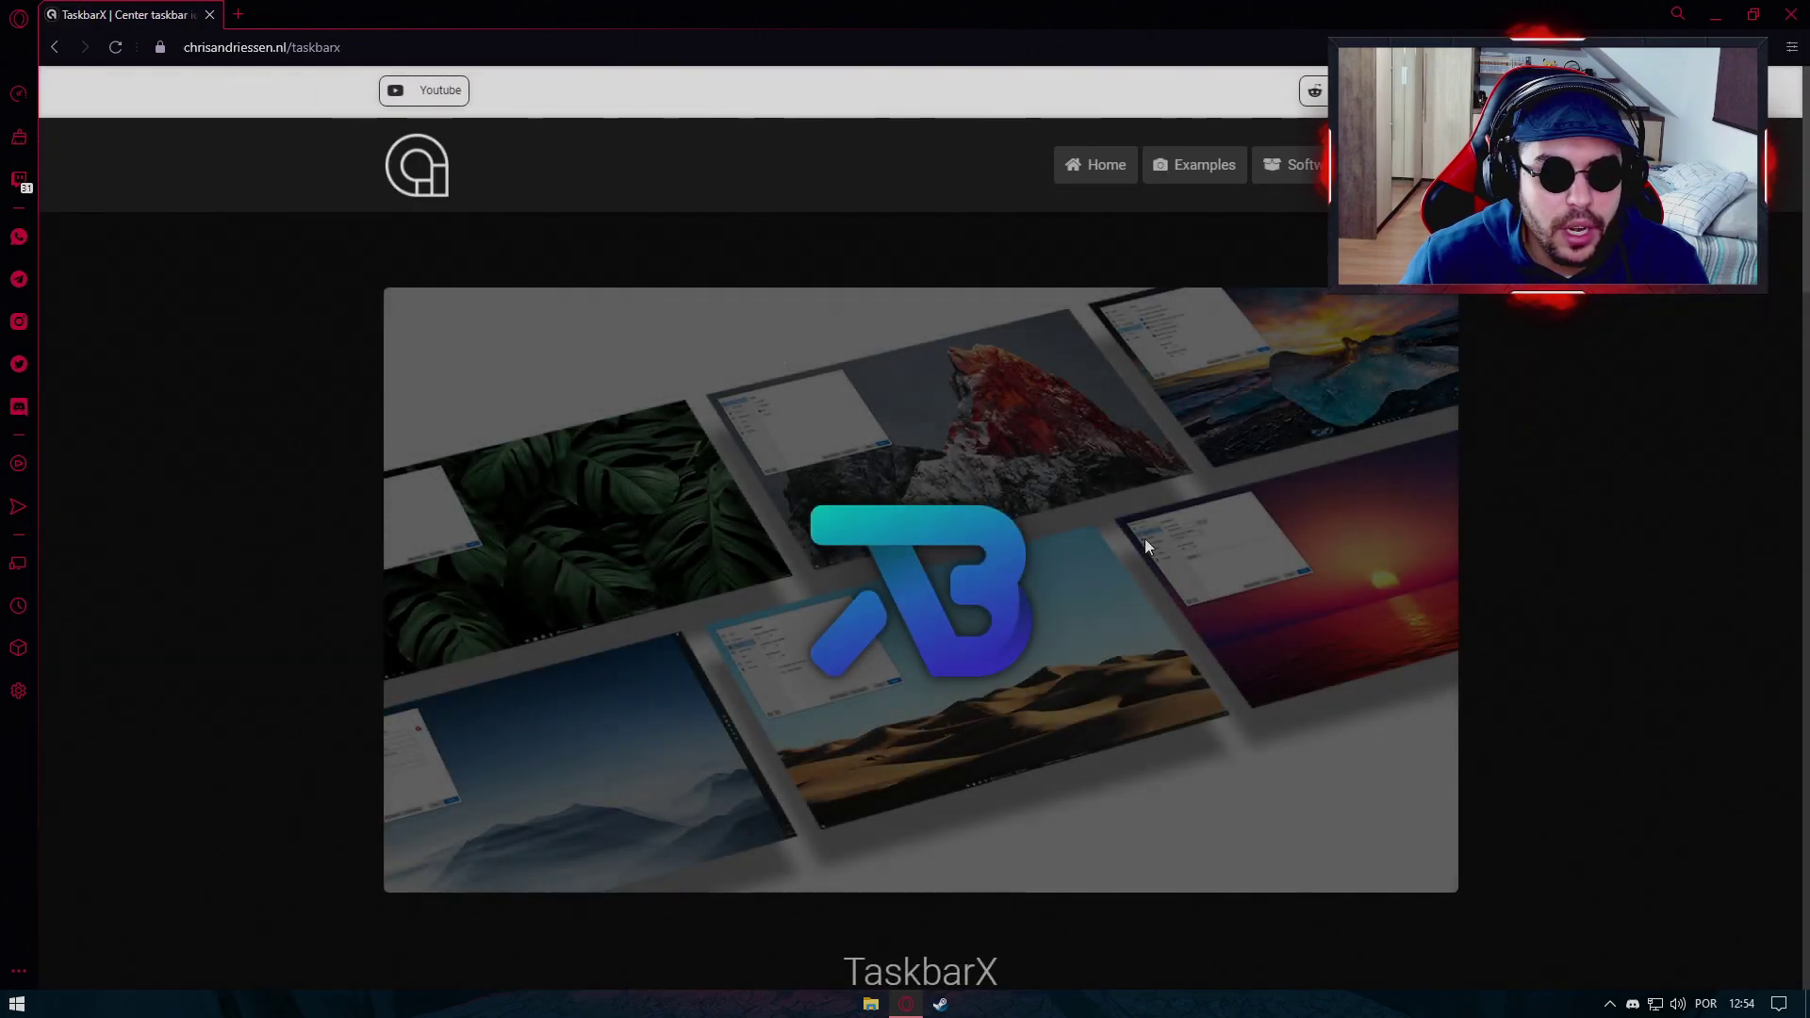
scroll(1253, 466, "down", 5)
scroll(1253, 467, "down", 3)
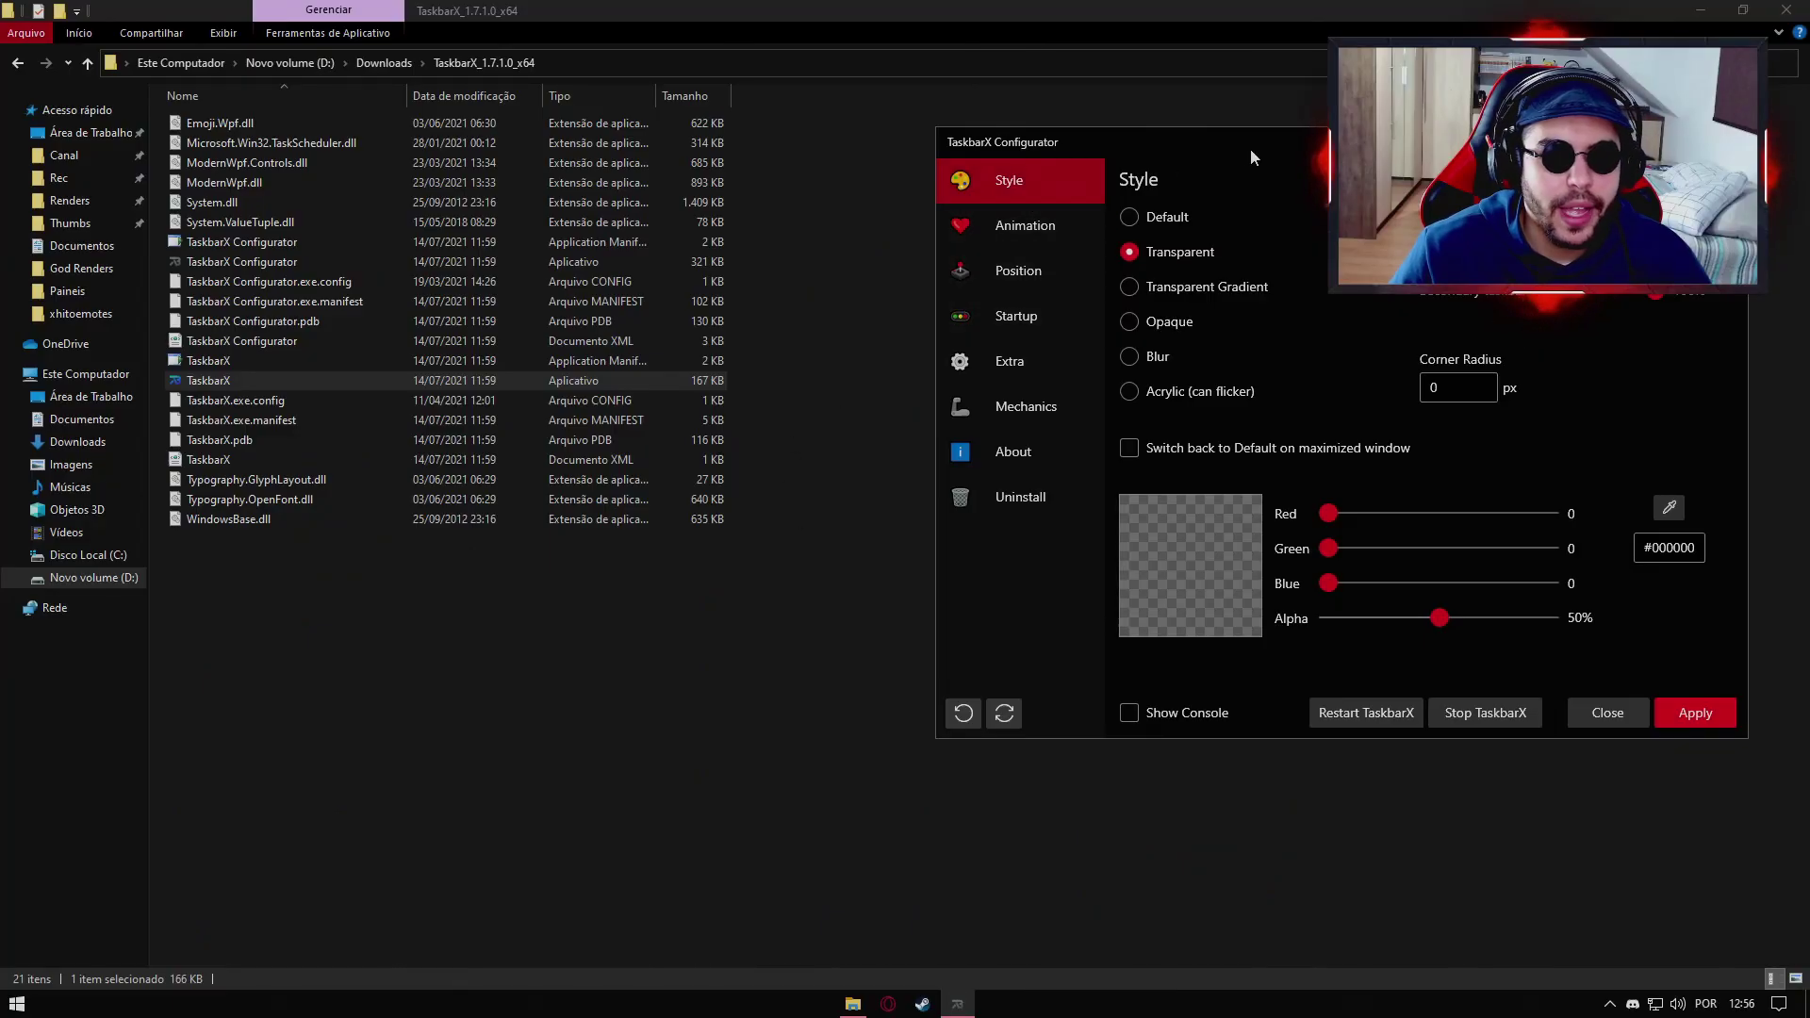
Step: Move the TaskbarX Configurator window to the middle of the screen and minimize the File Explorer window behind it
left_click_drag(1250, 149, 799, 141)
left_click(1708, 13)
left_click(1707, 11)
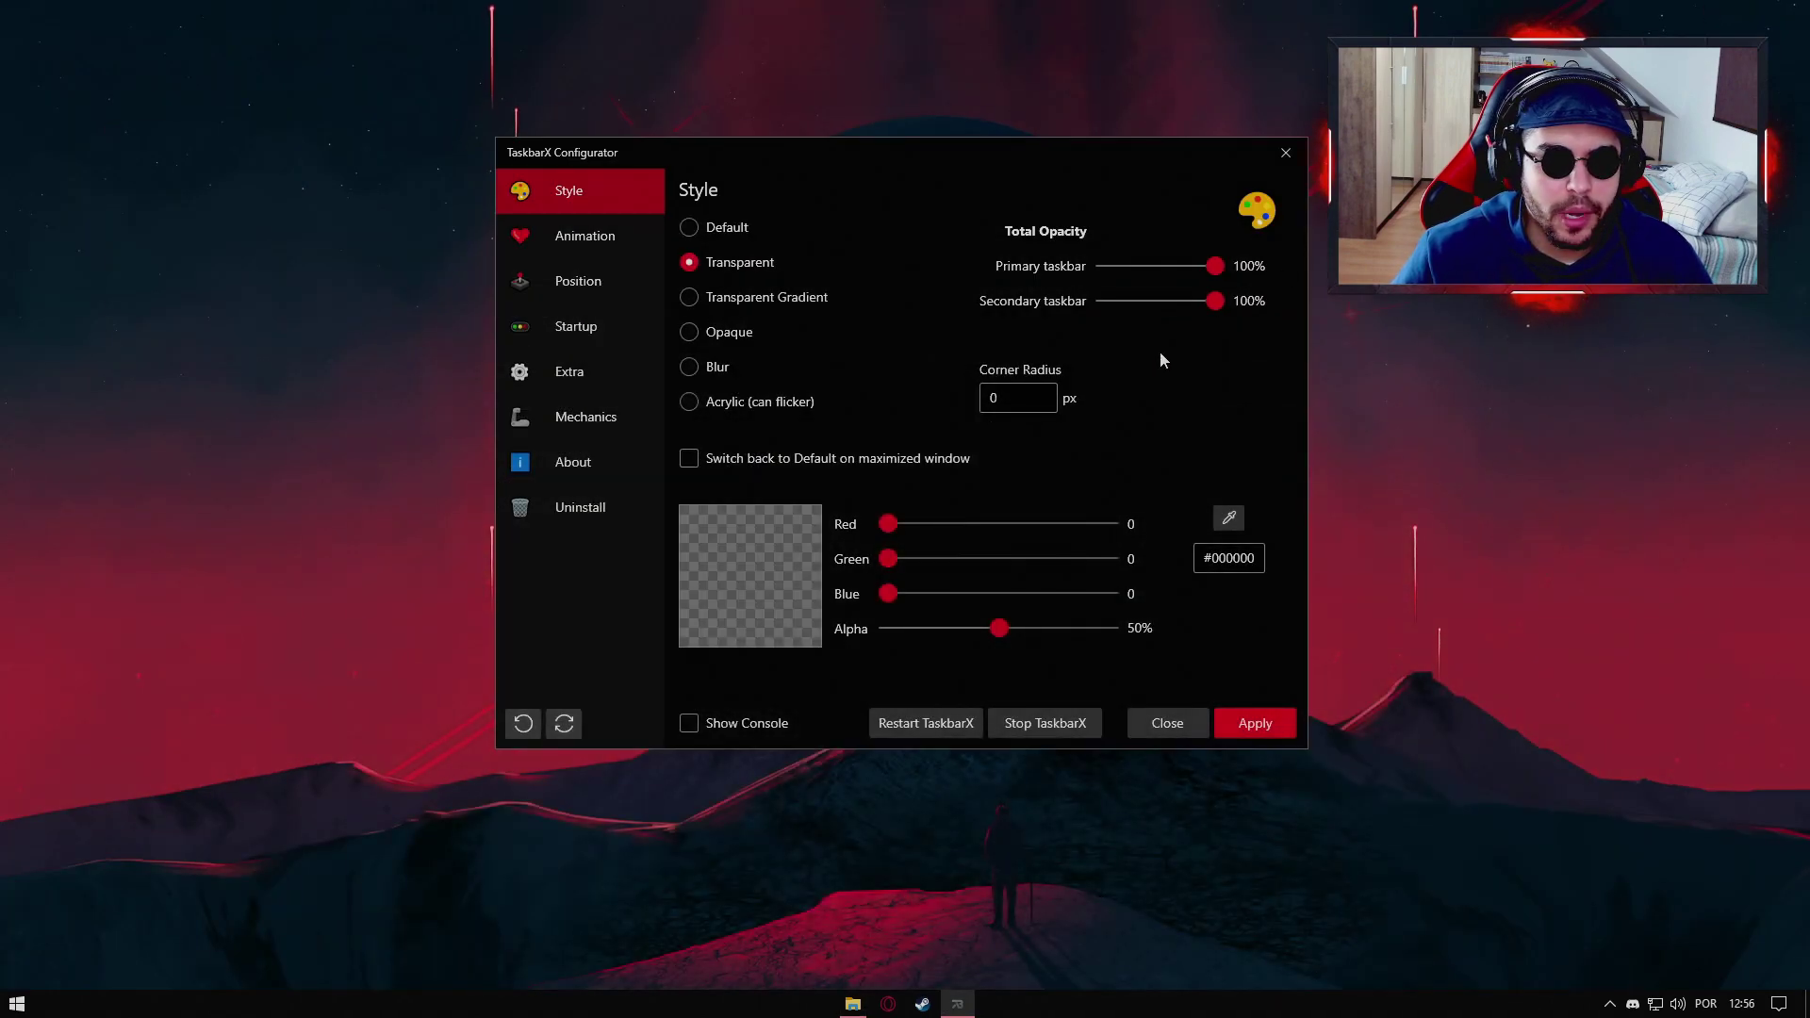
Step: Apply the Default taskbar style, and switch back to the Transparent style and apply it
left_click(714, 229)
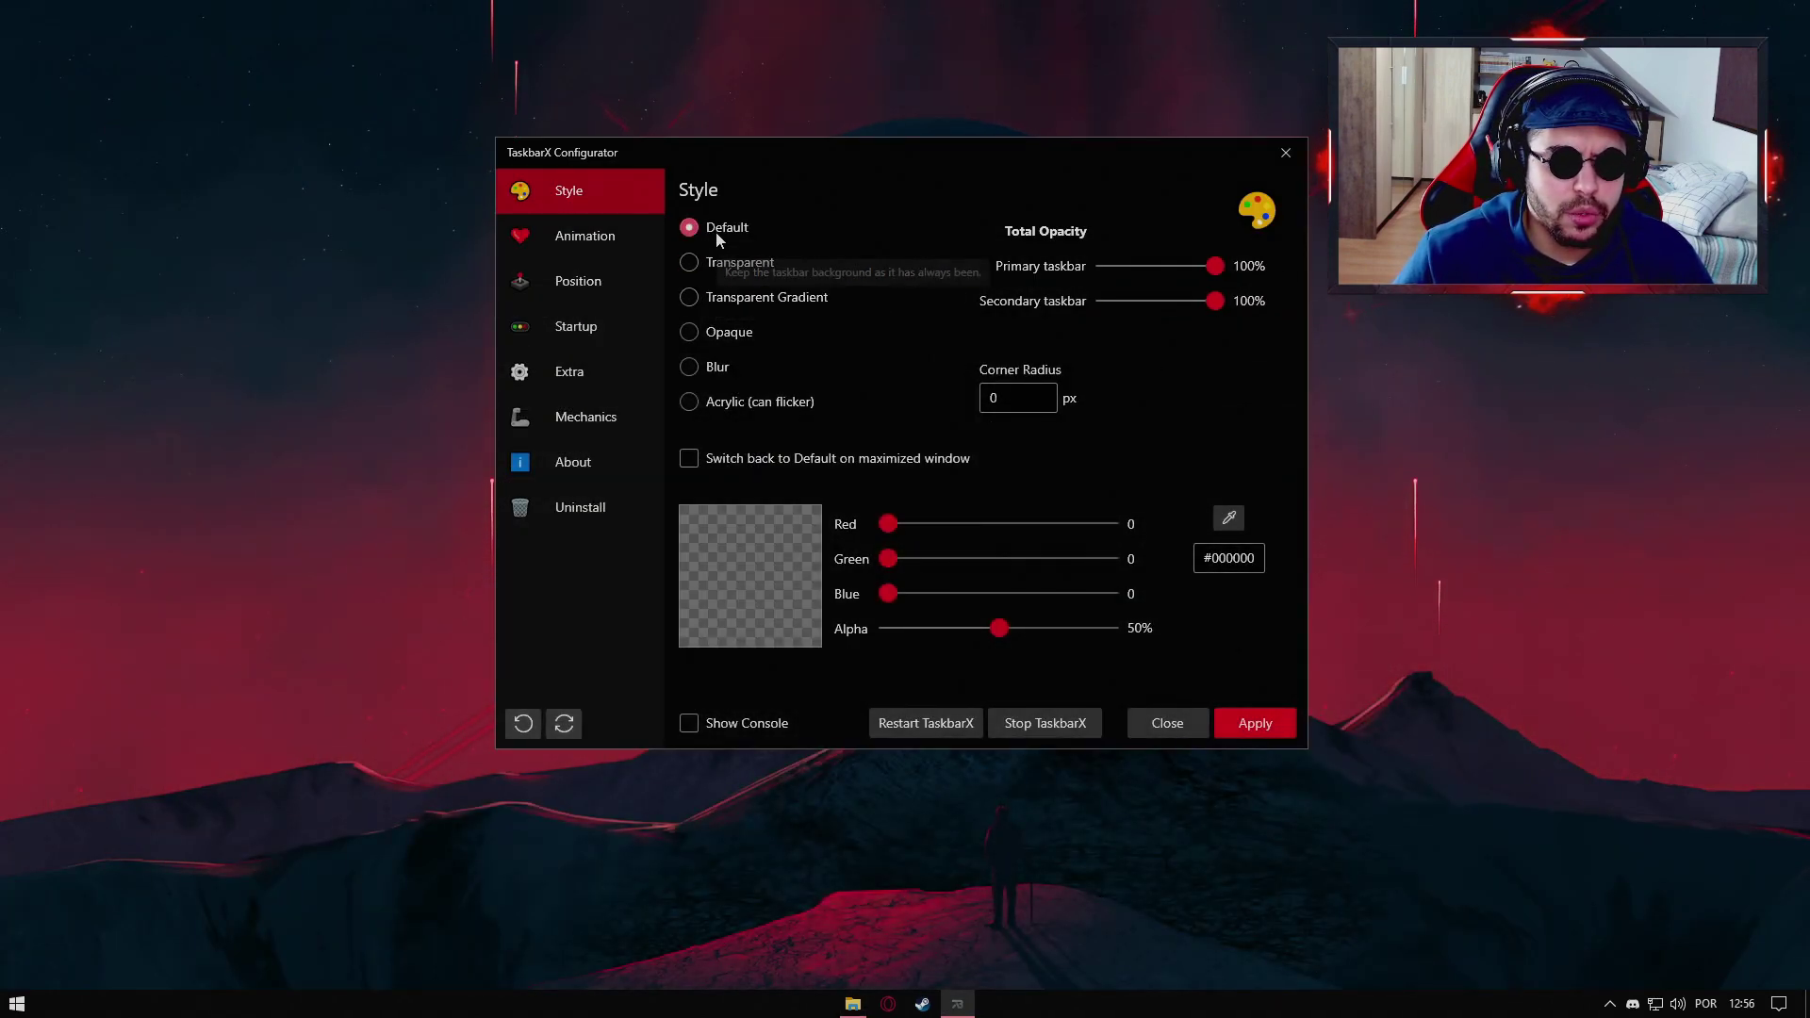
left_click(1248, 728)
left_click(741, 262)
left_click(1268, 725)
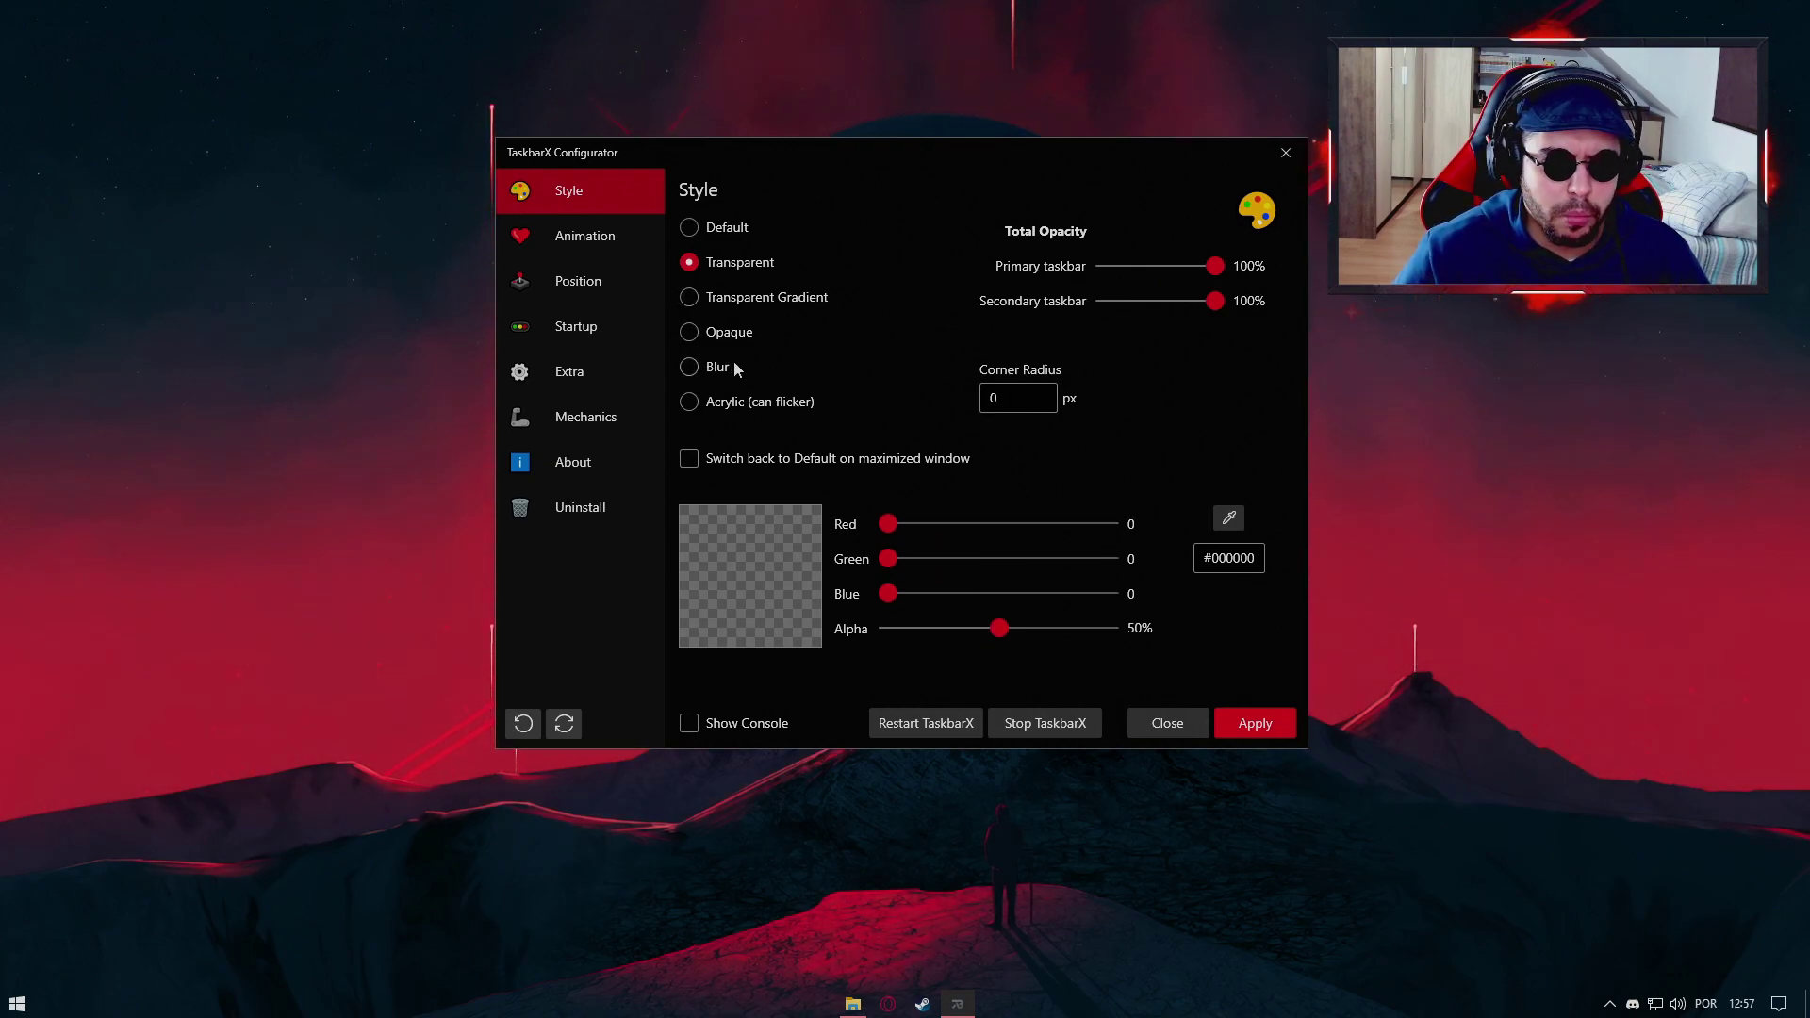
left_click(1255, 724)
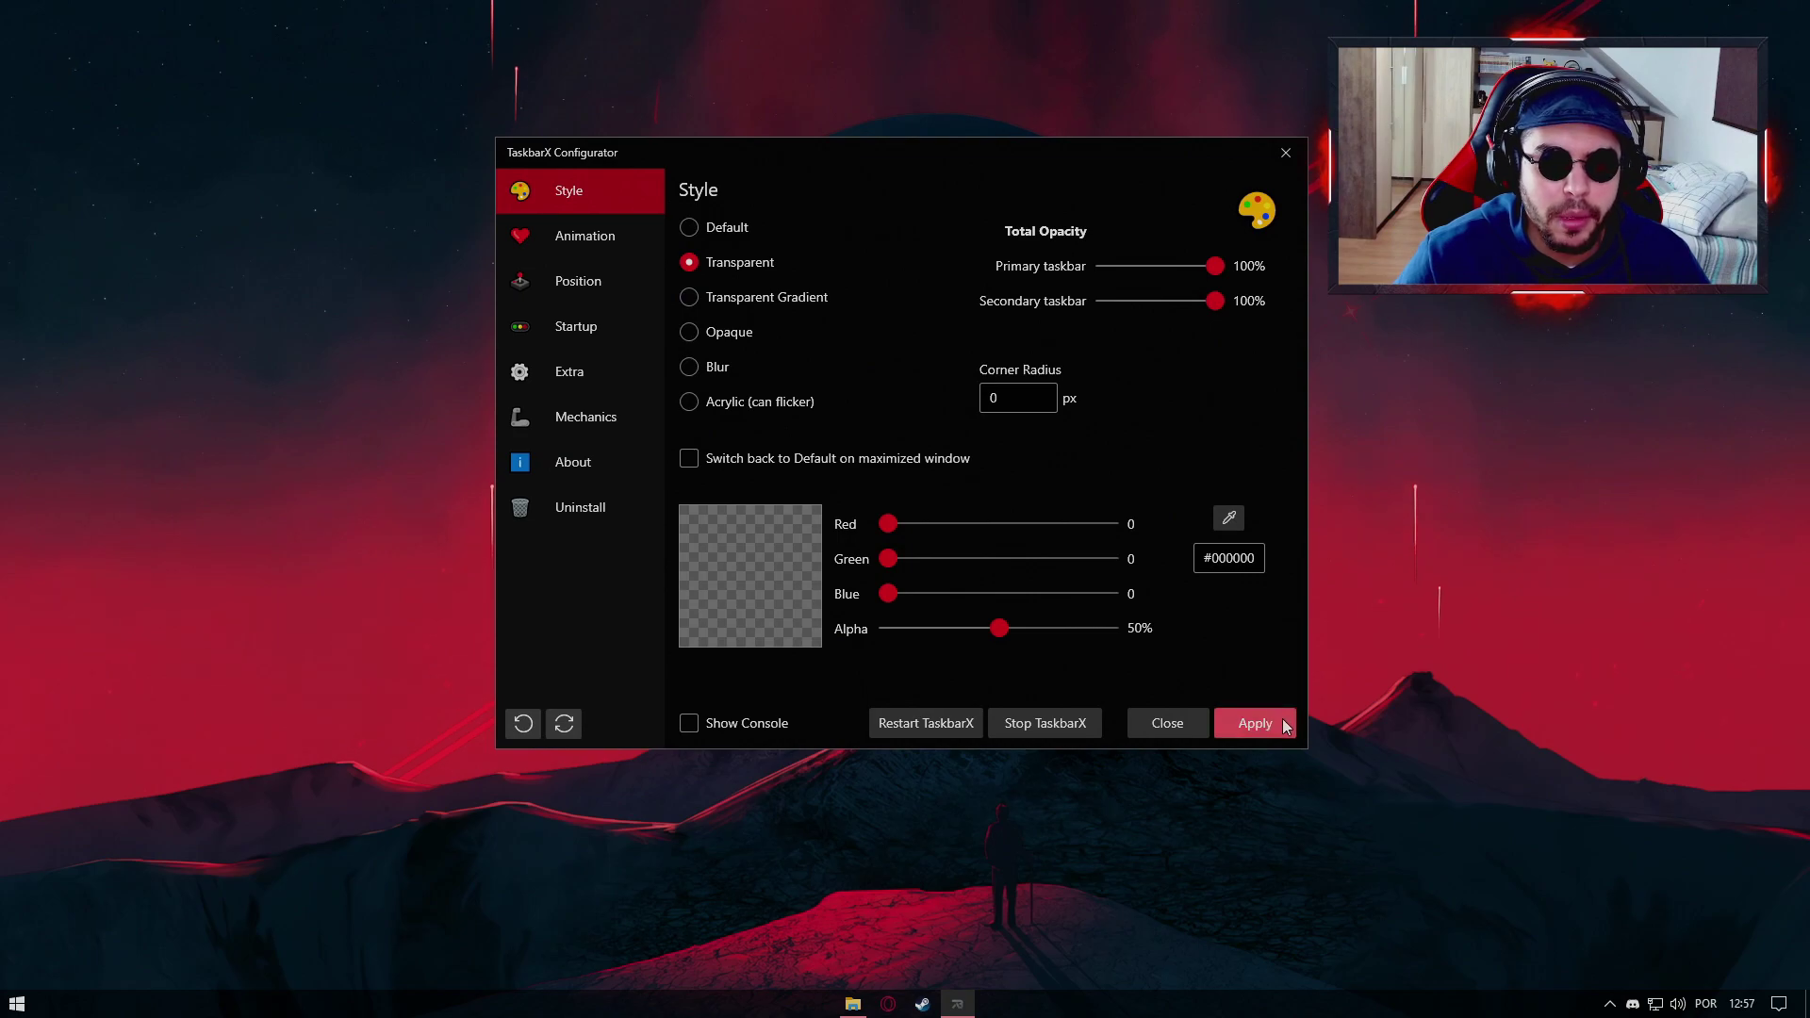
Step: Look through the available animation styles in the Animation settings
key("ctrl+Tab")
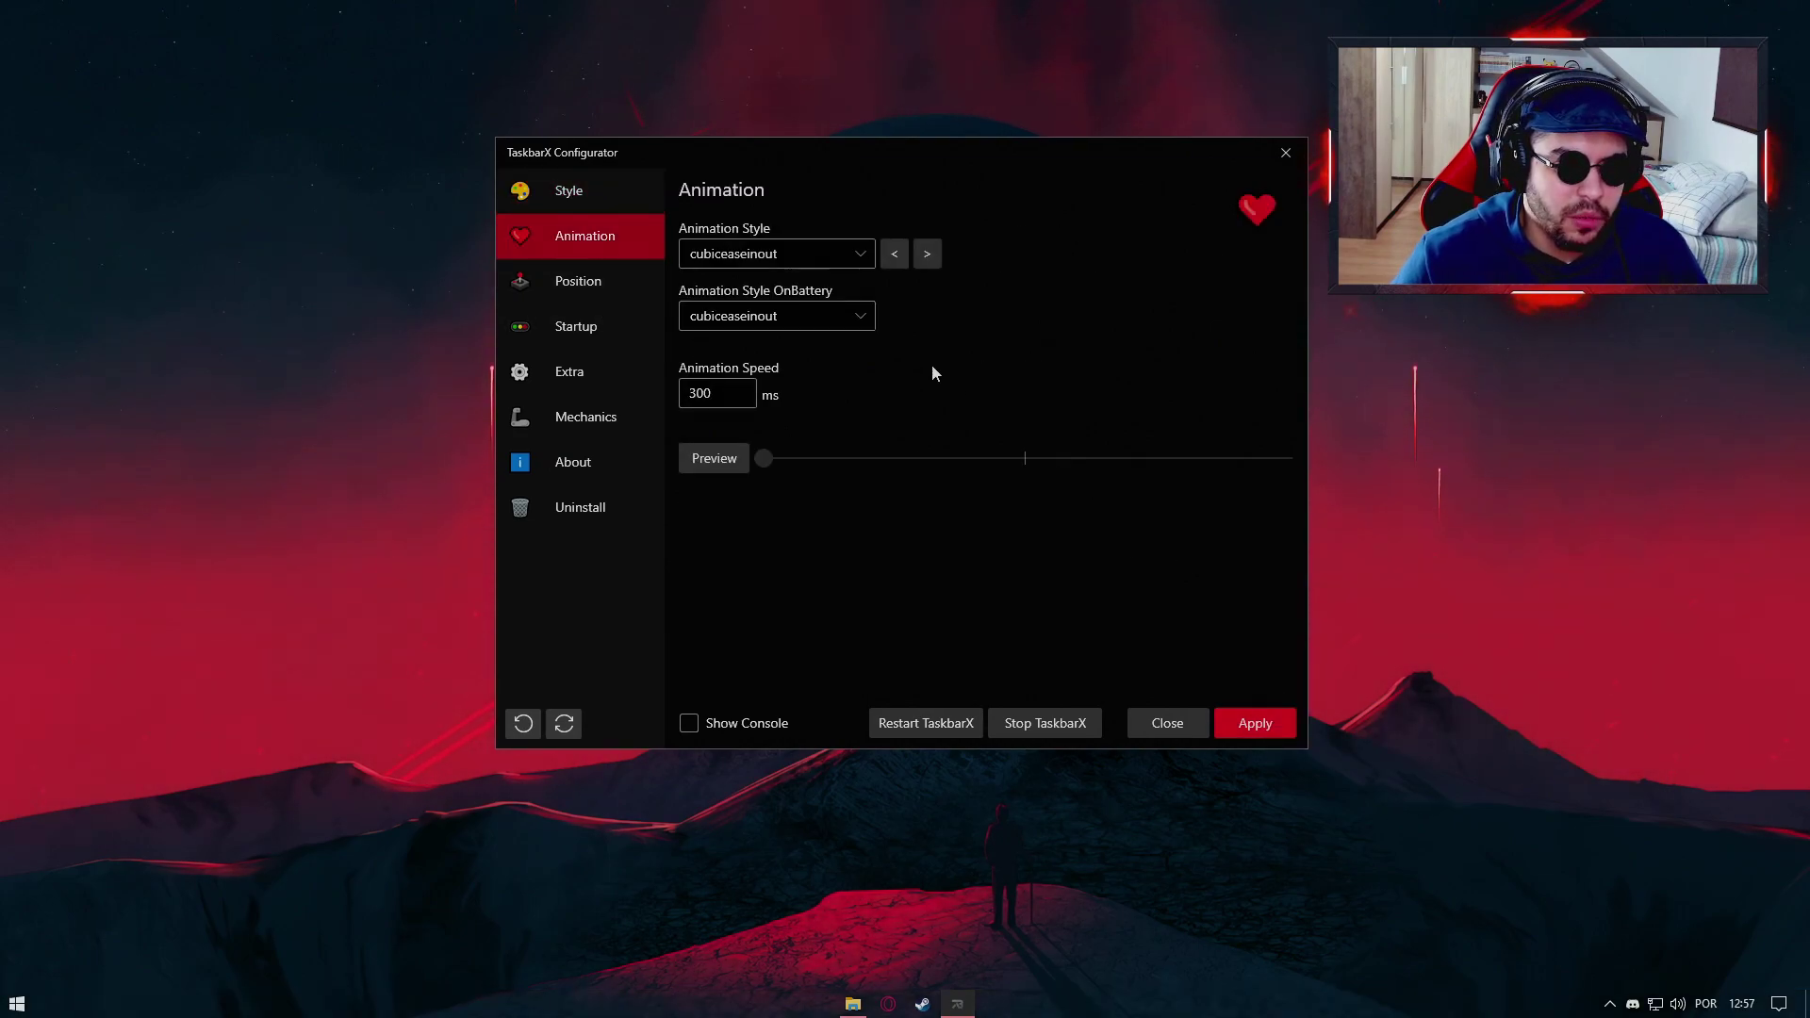
left_click(829, 247)
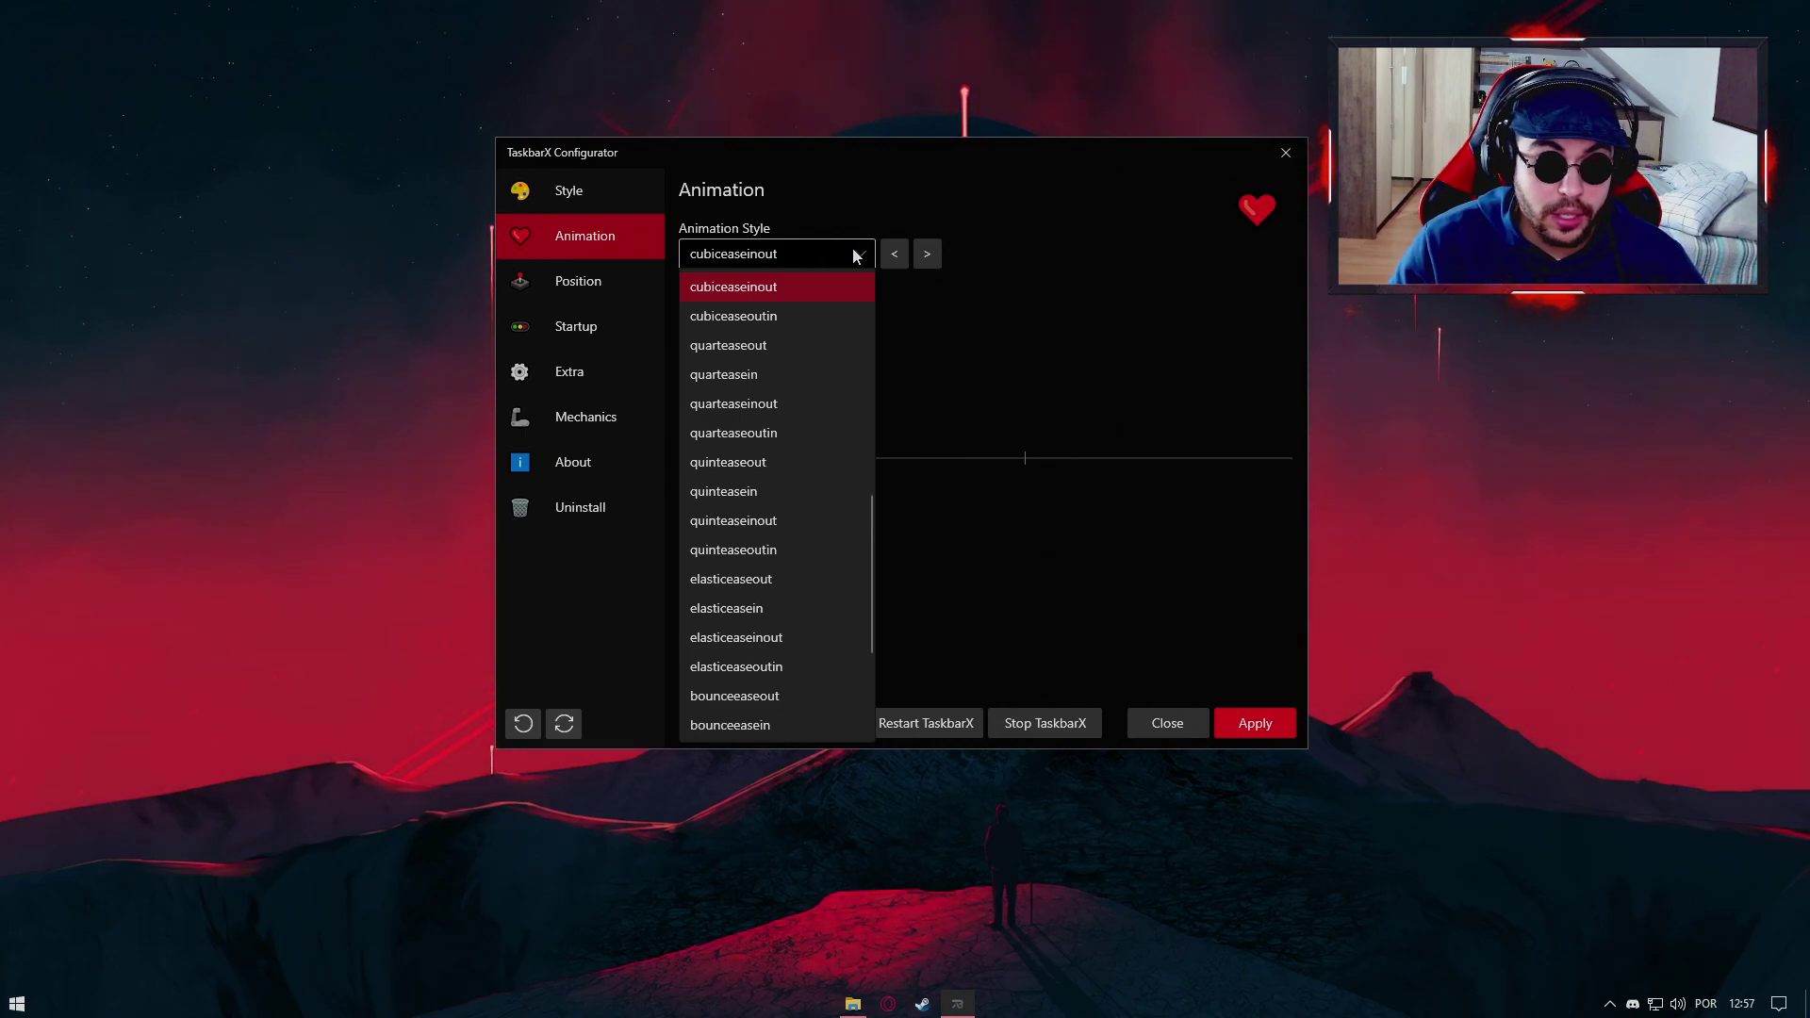
left_click(856, 255)
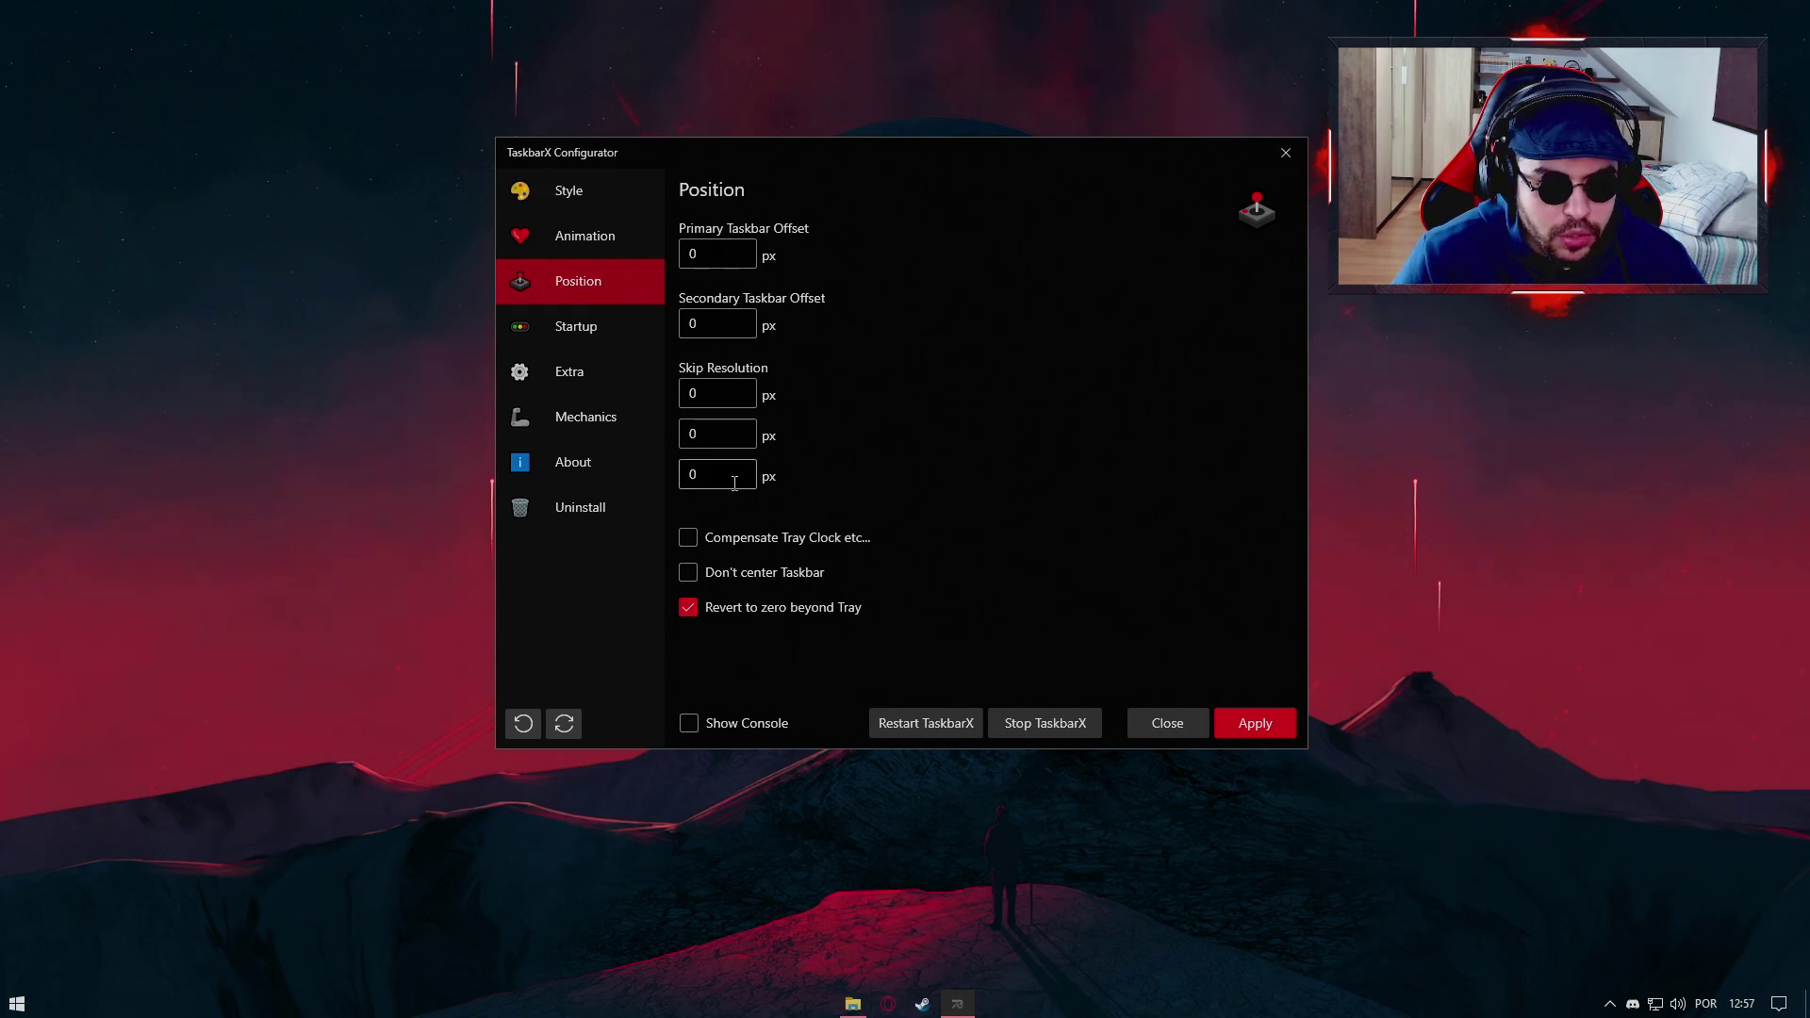
Step: Apply the Don't center Taskbar option in the Position settings, and turn it off again and apply
left_click(763, 575)
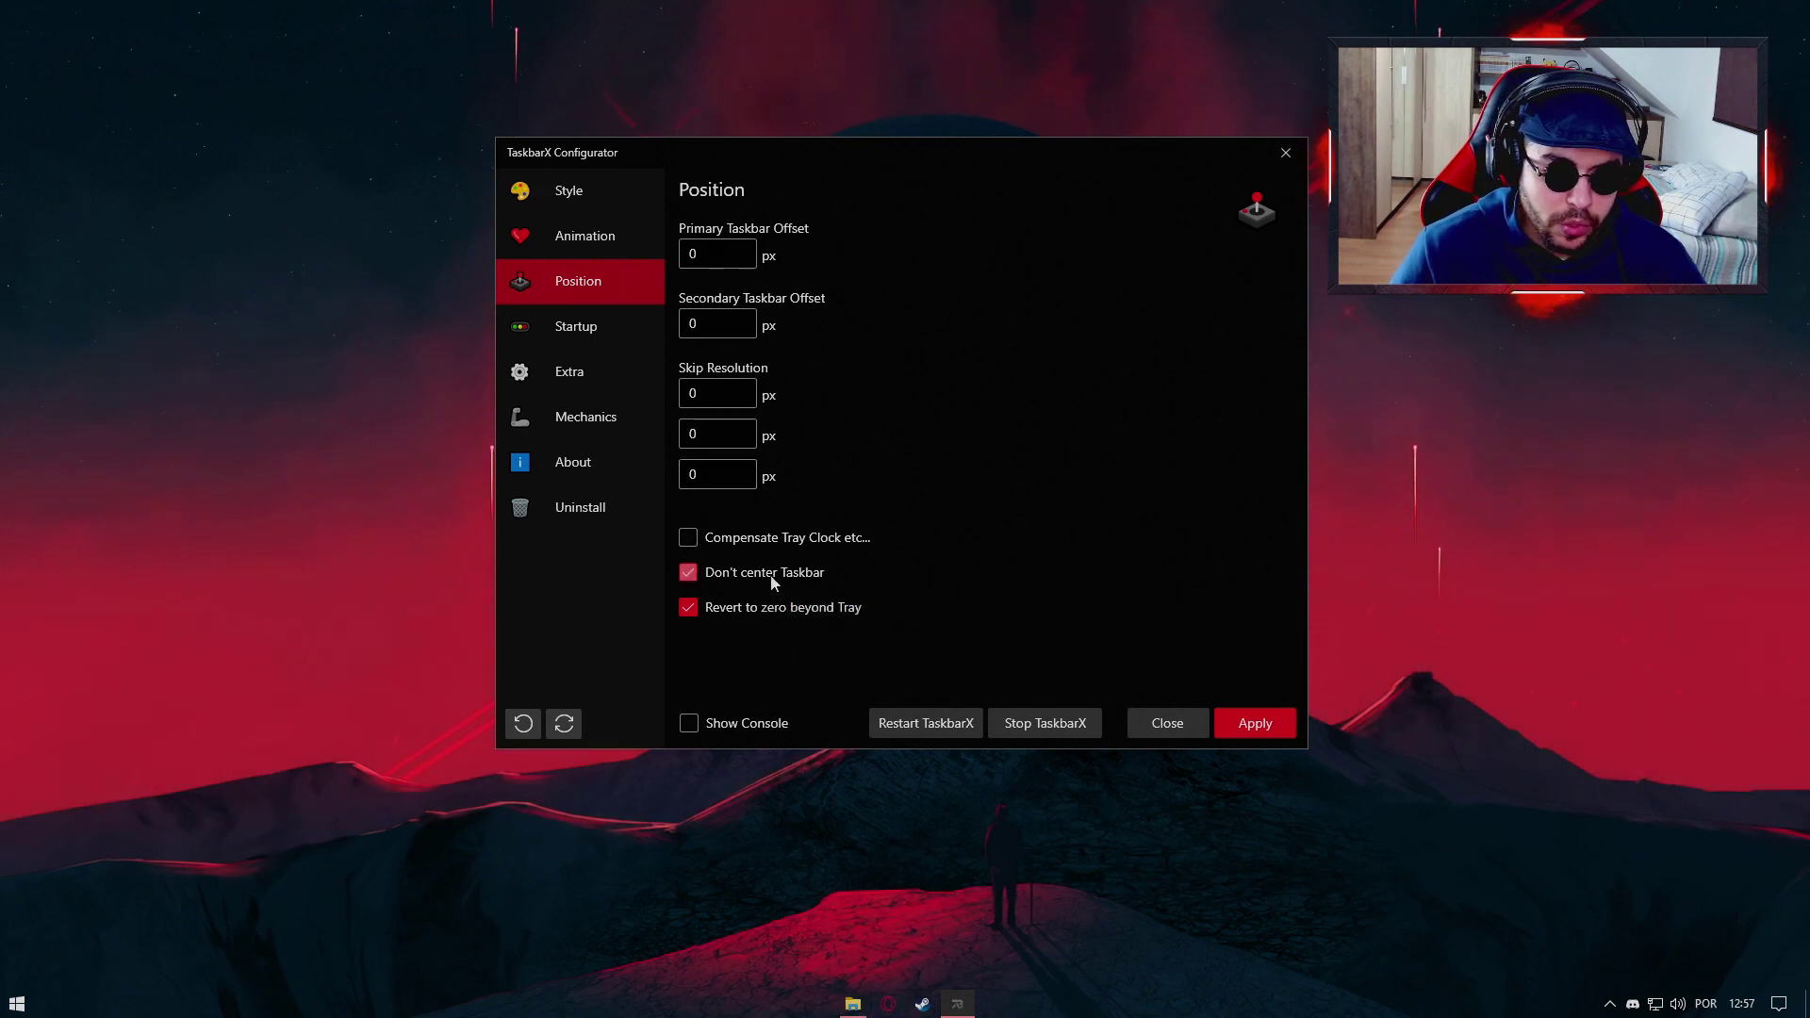
left_click(1257, 723)
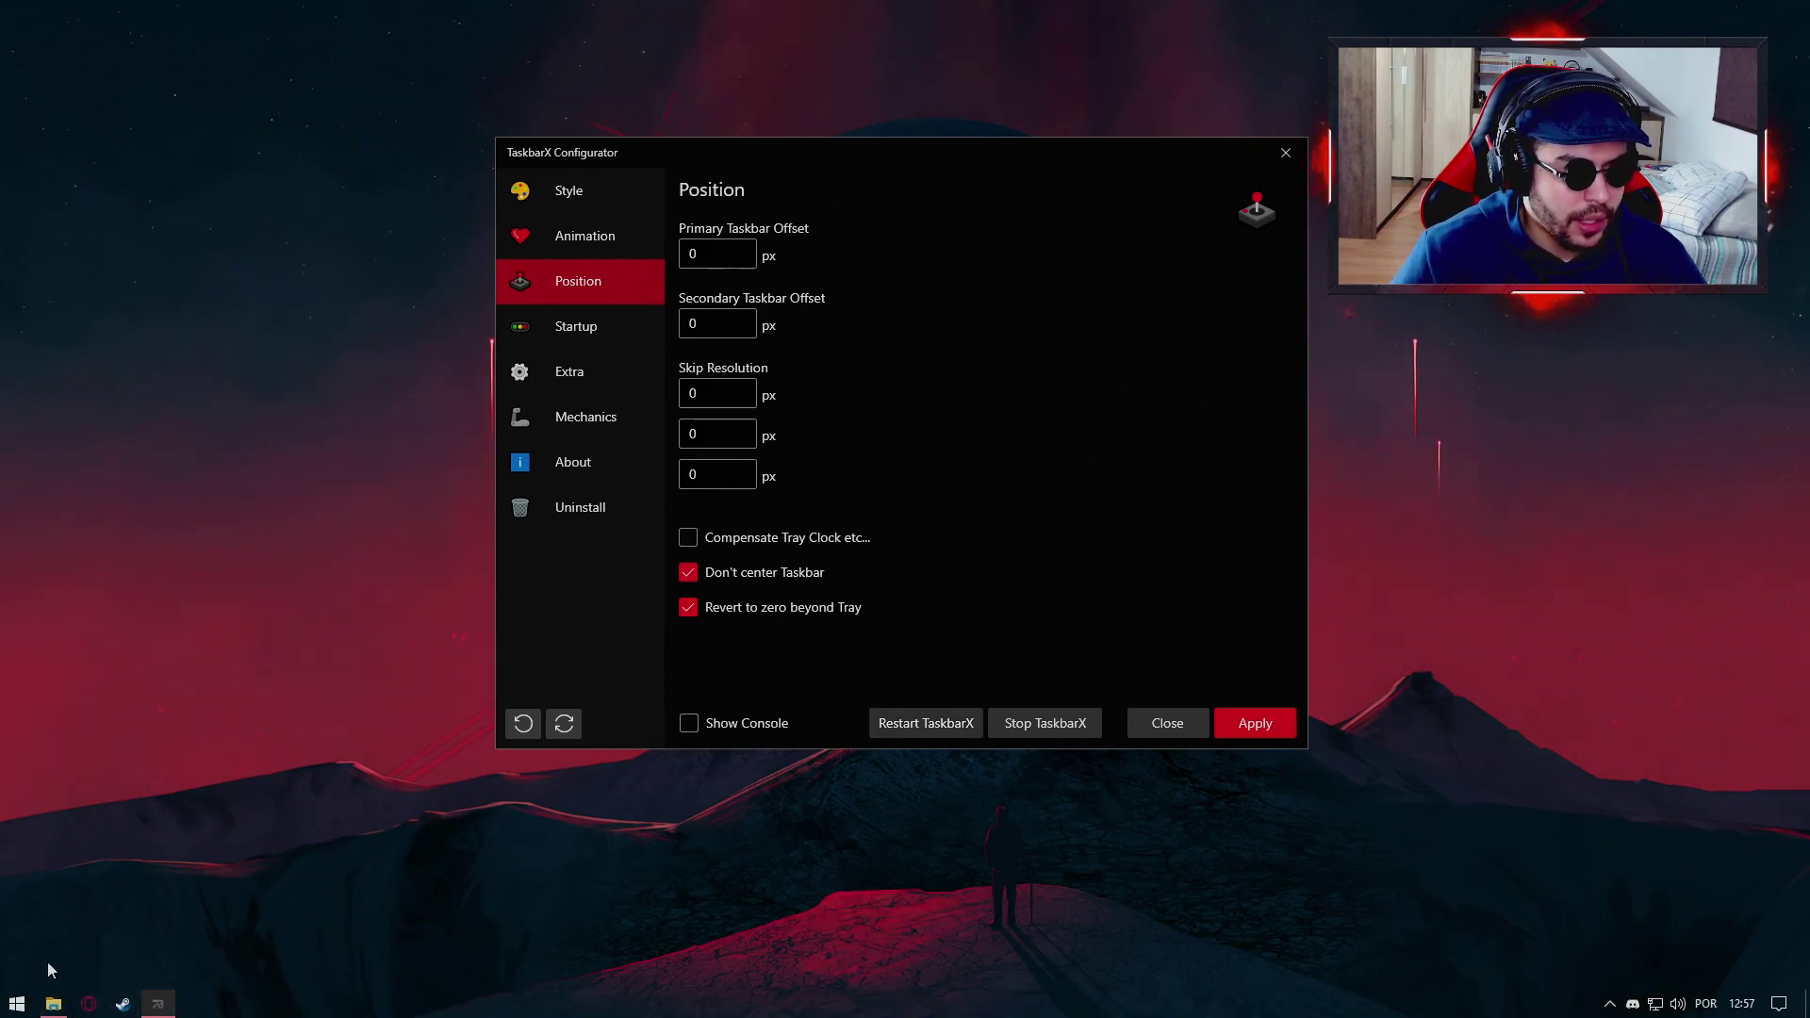
left_click(806, 570)
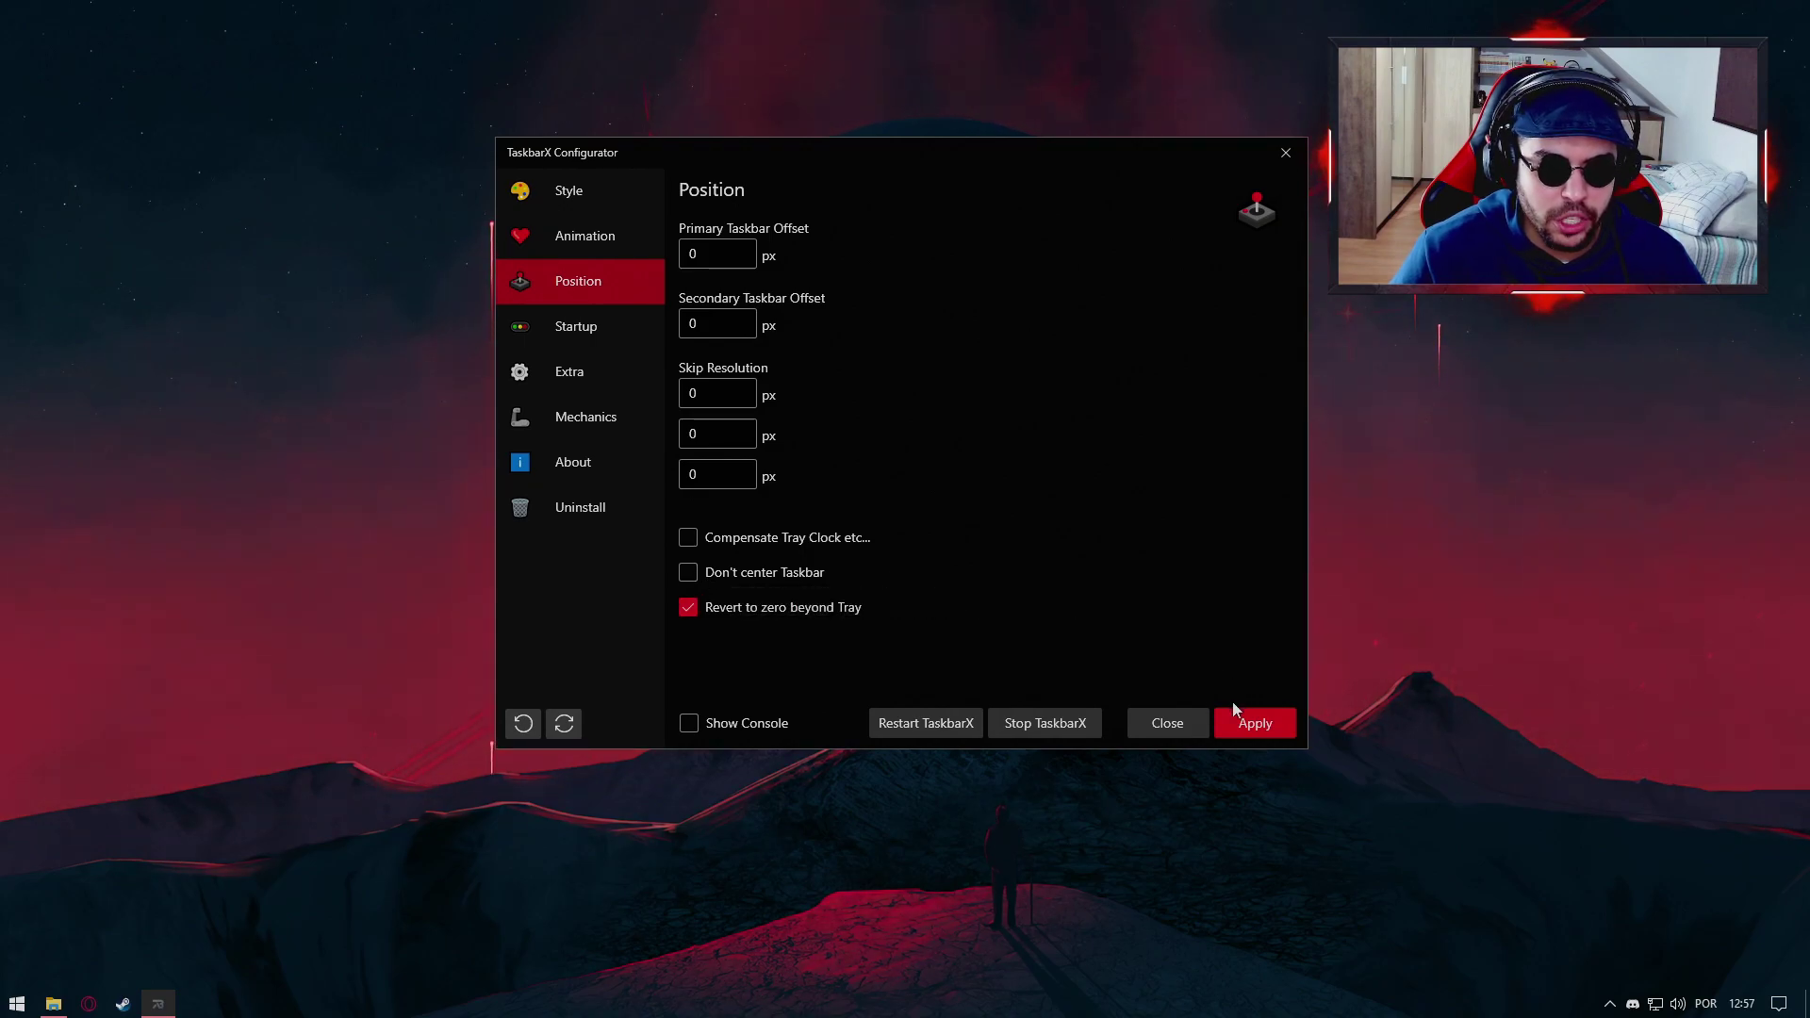
left_click(1239, 729)
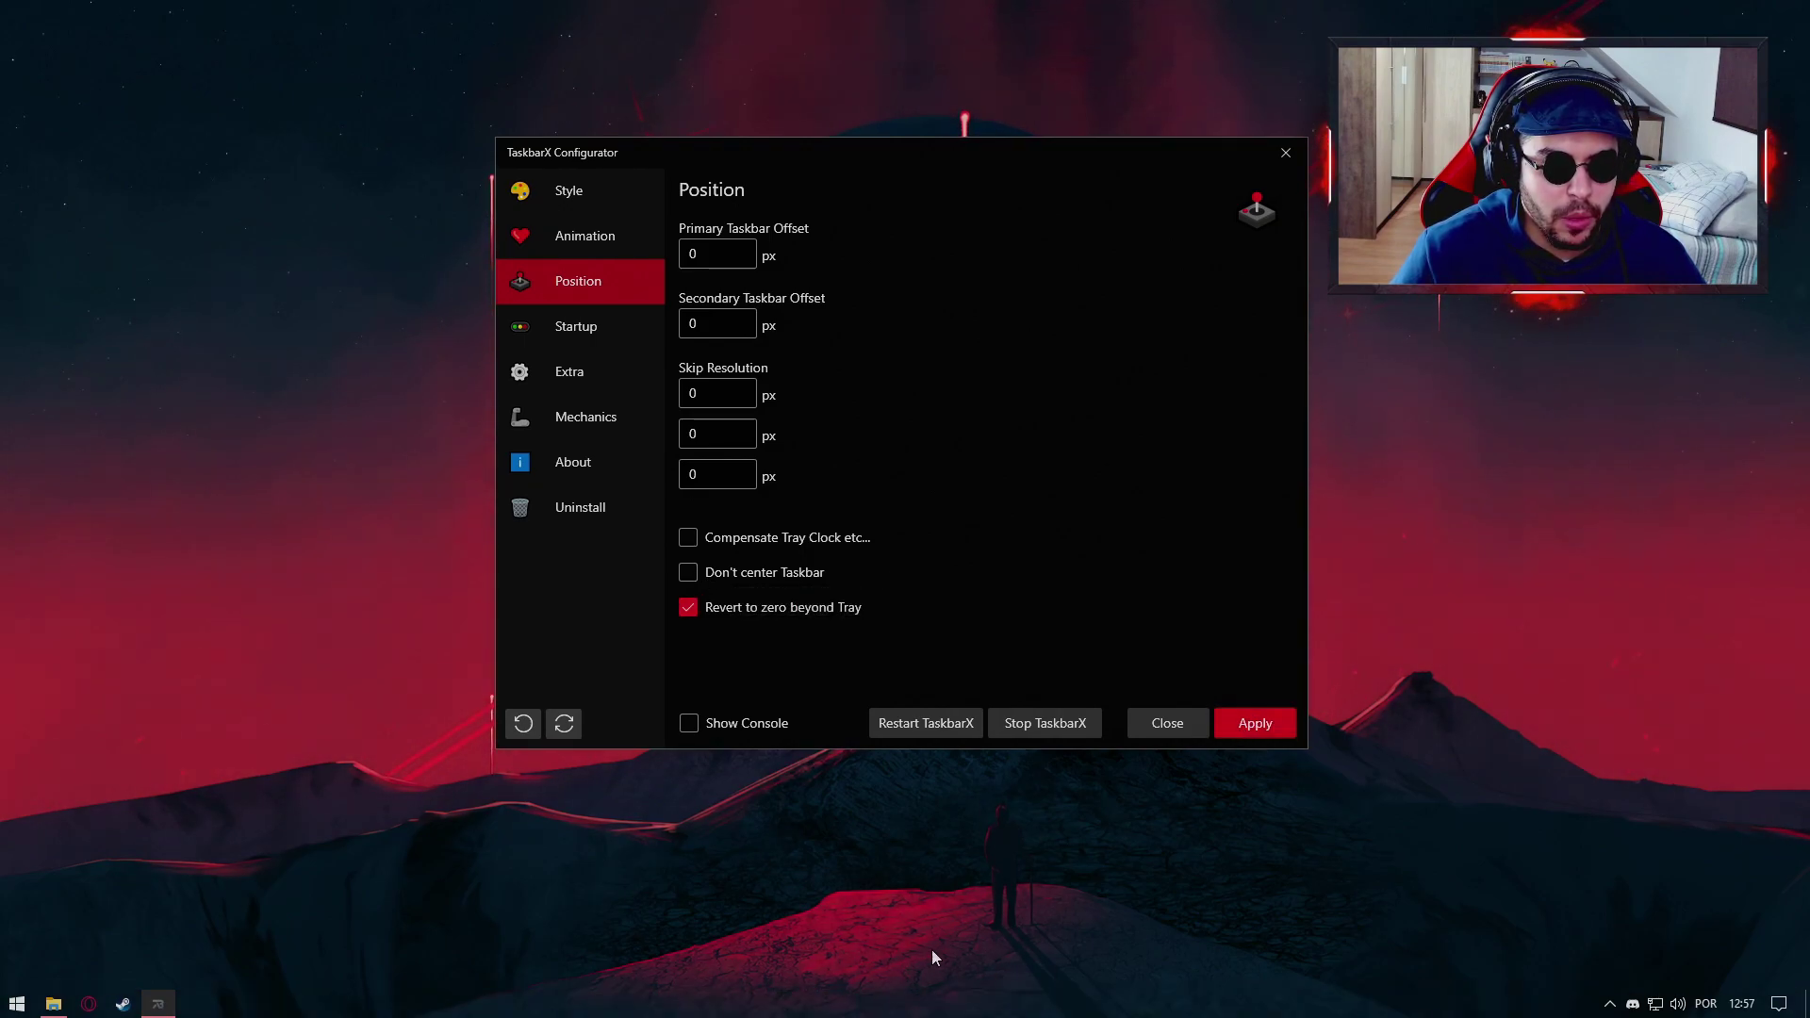
Step: Check the Taskschedule delay in the Startup settings and apply the configuration
left_click(576, 326)
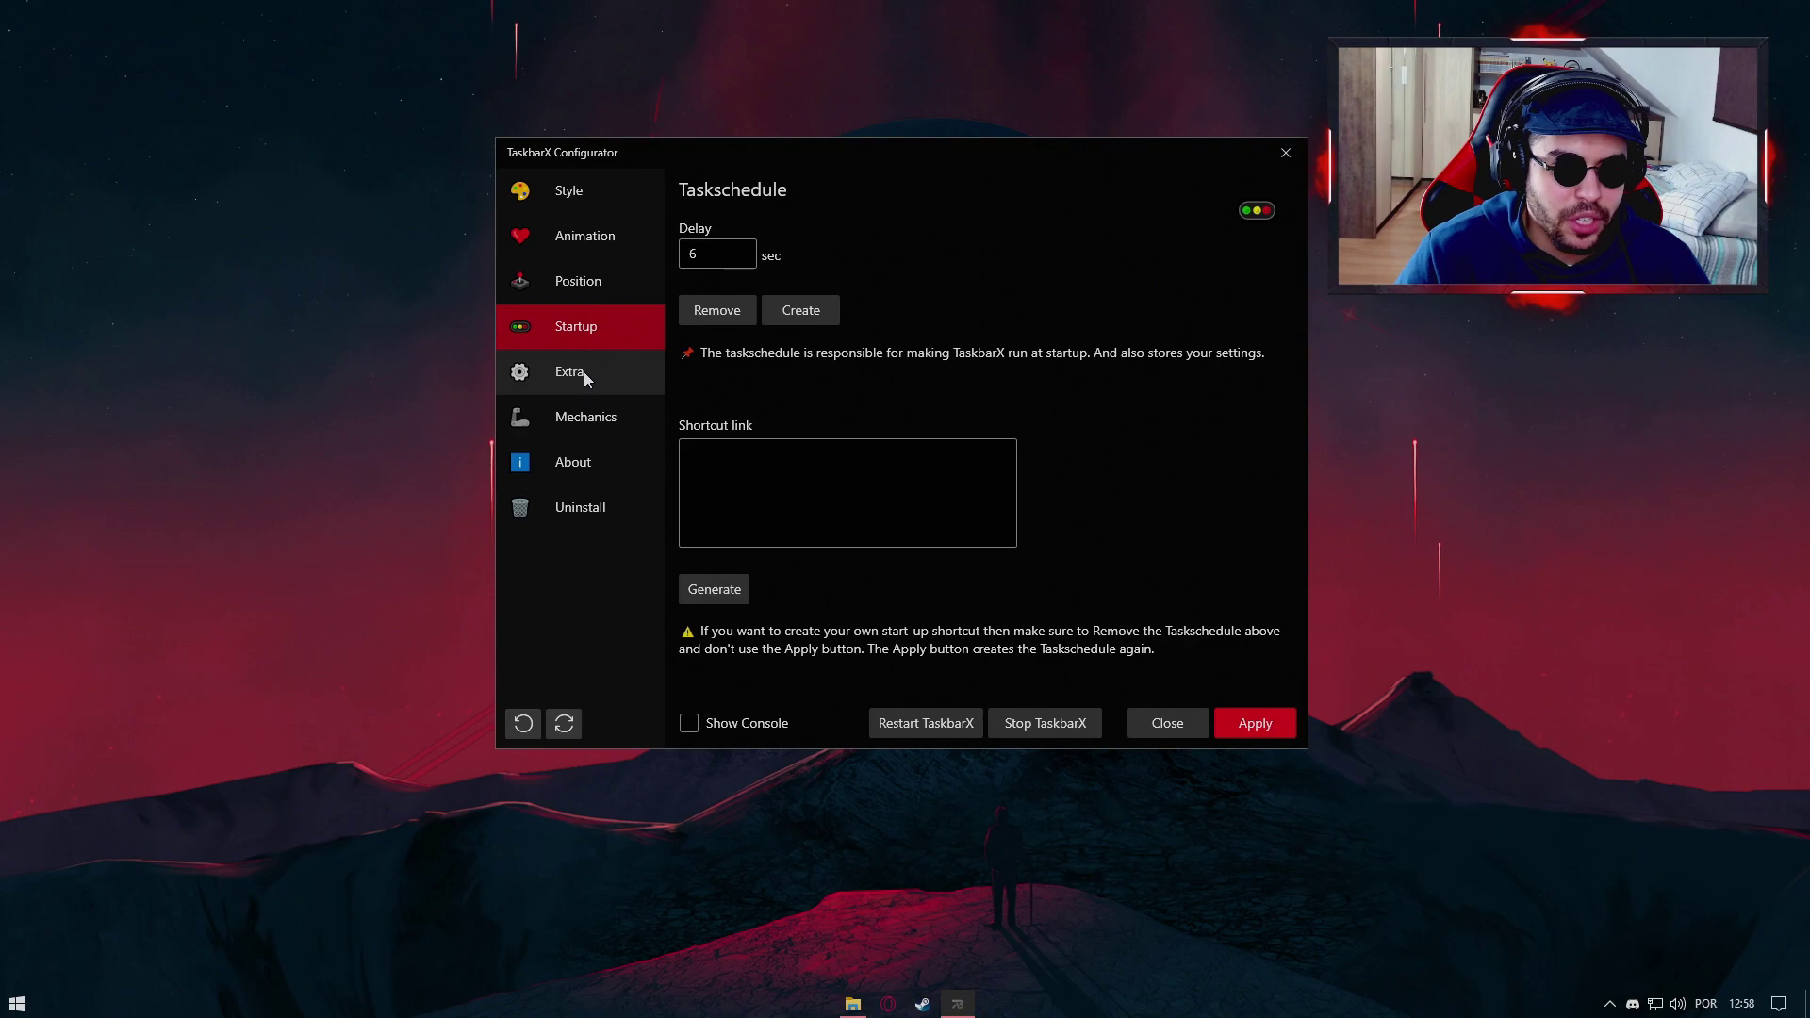
mouse_move(722, 262)
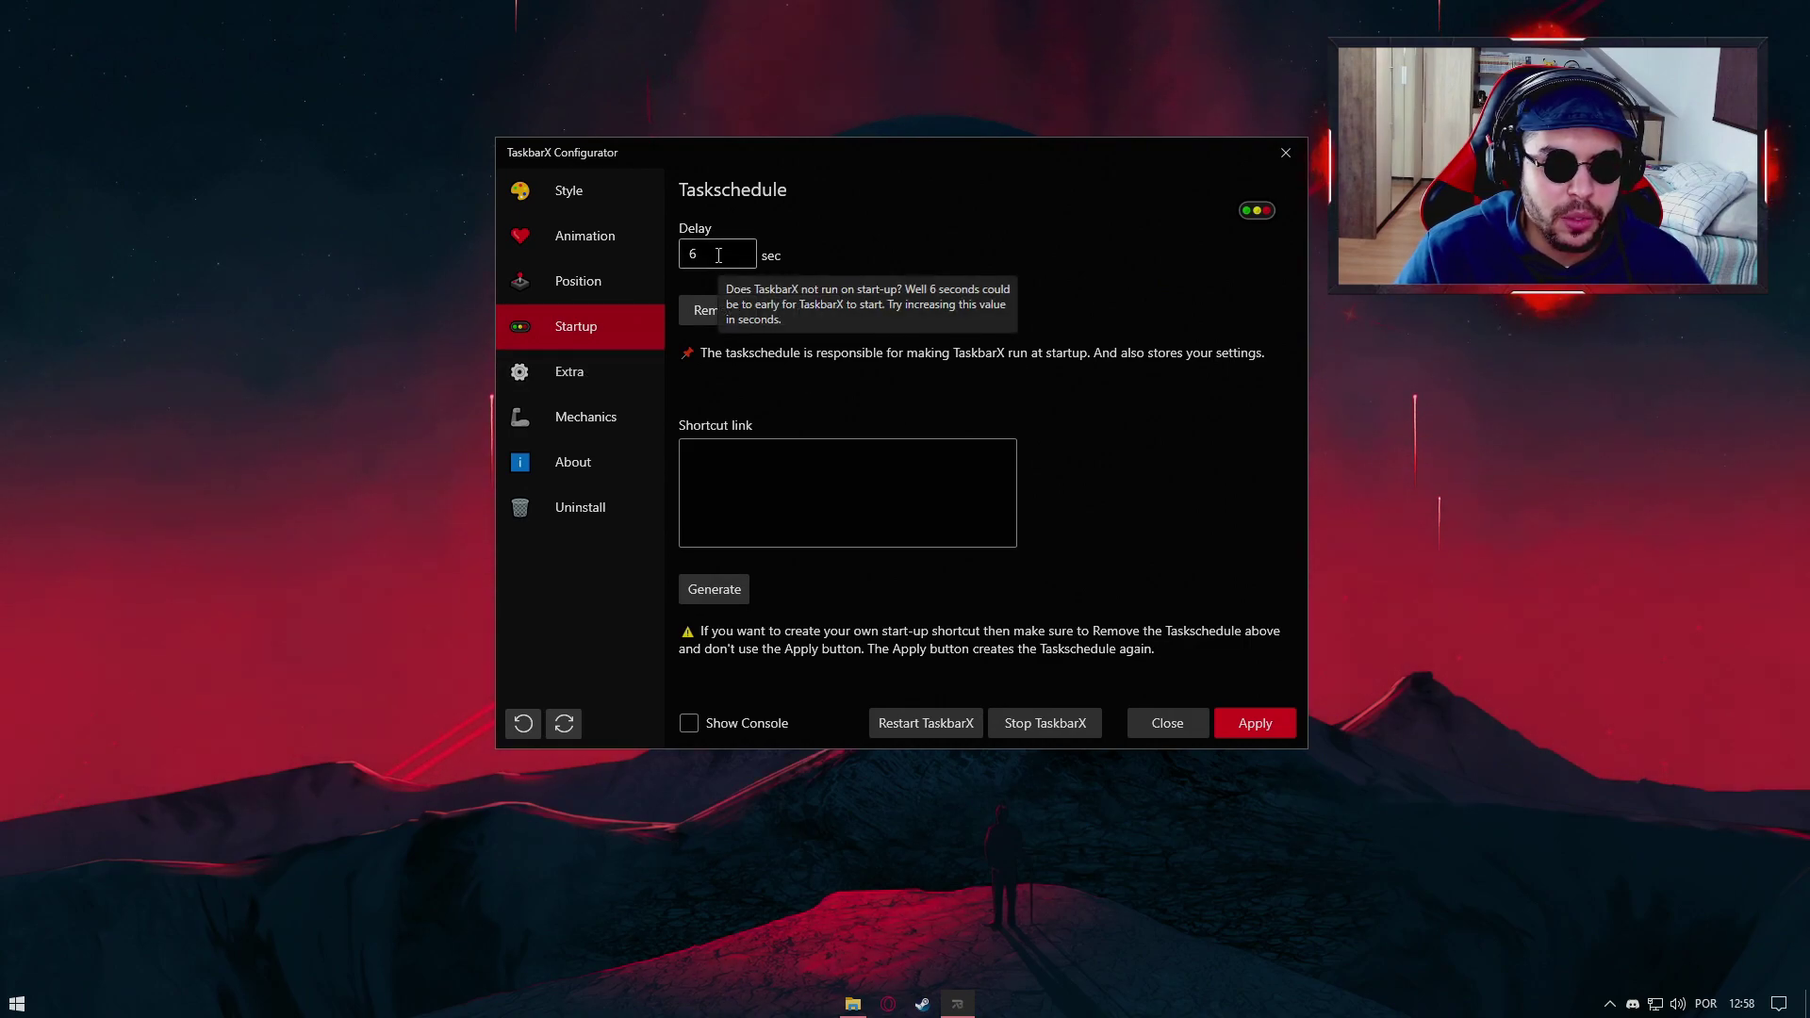
left_click(1254, 723)
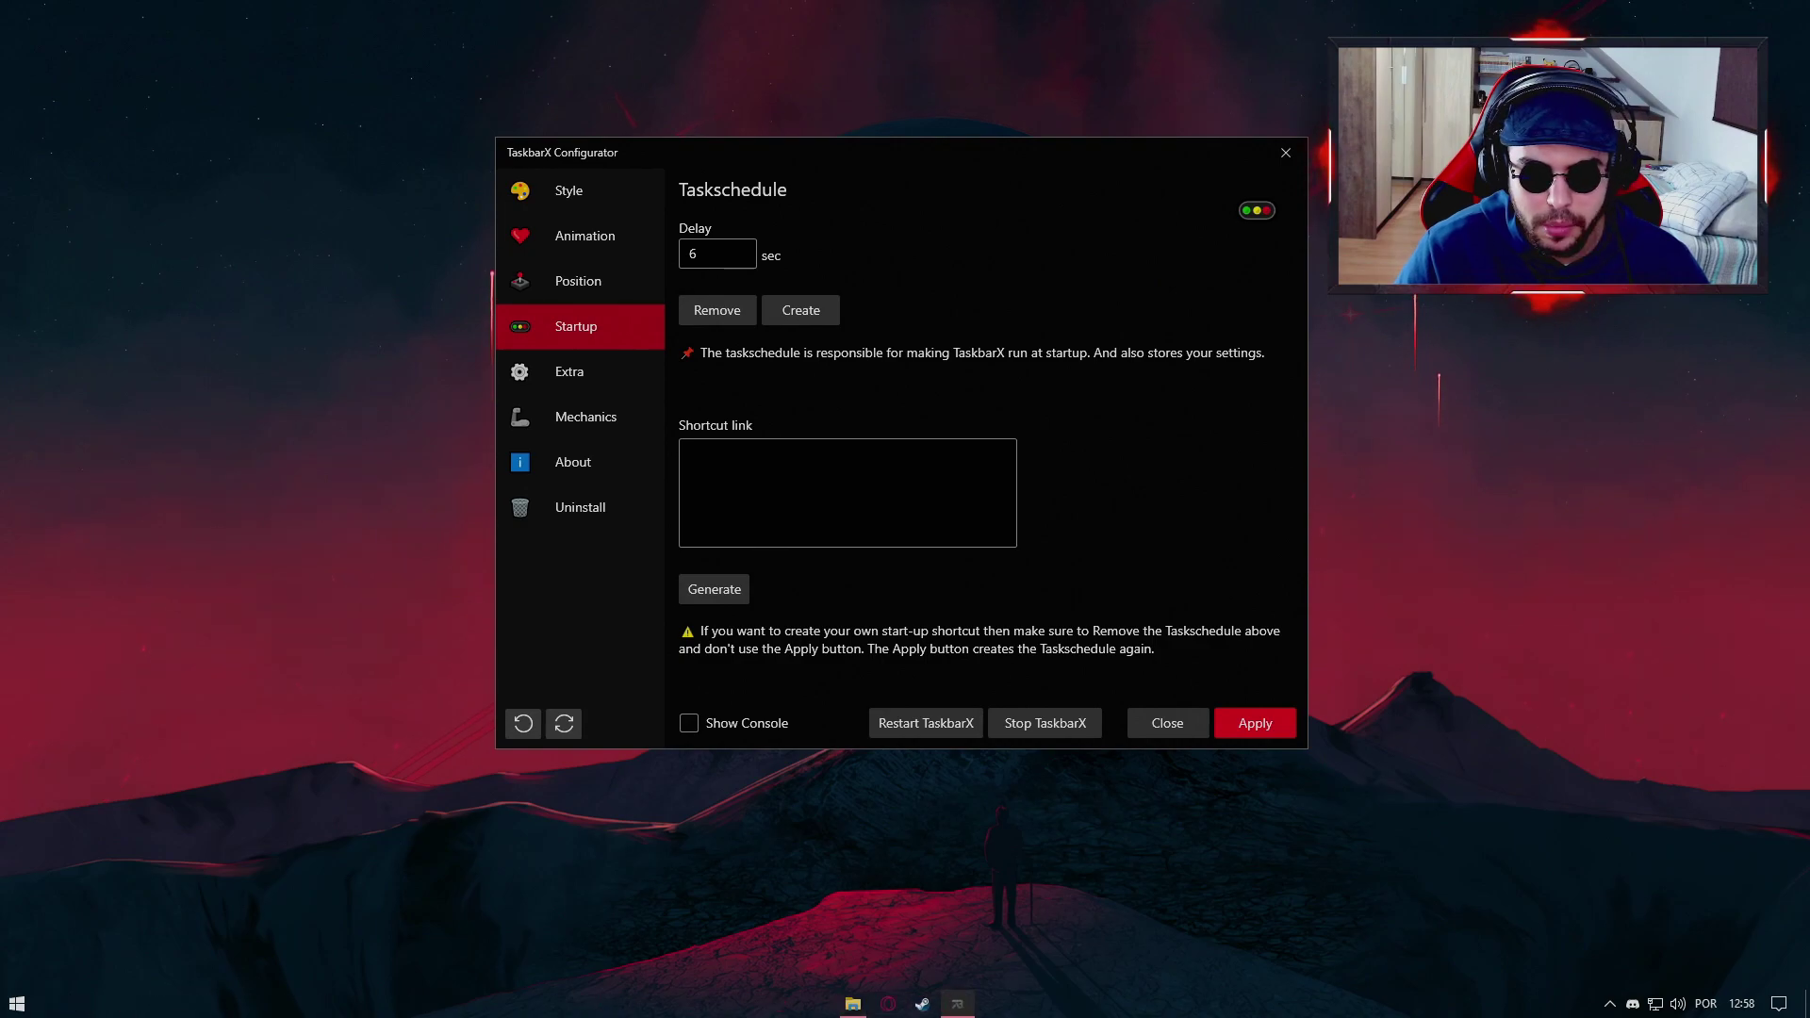
Step: Apply the Hide Primary Start button option in the Extra settings, and turn it off again and apply
left_click(579, 388)
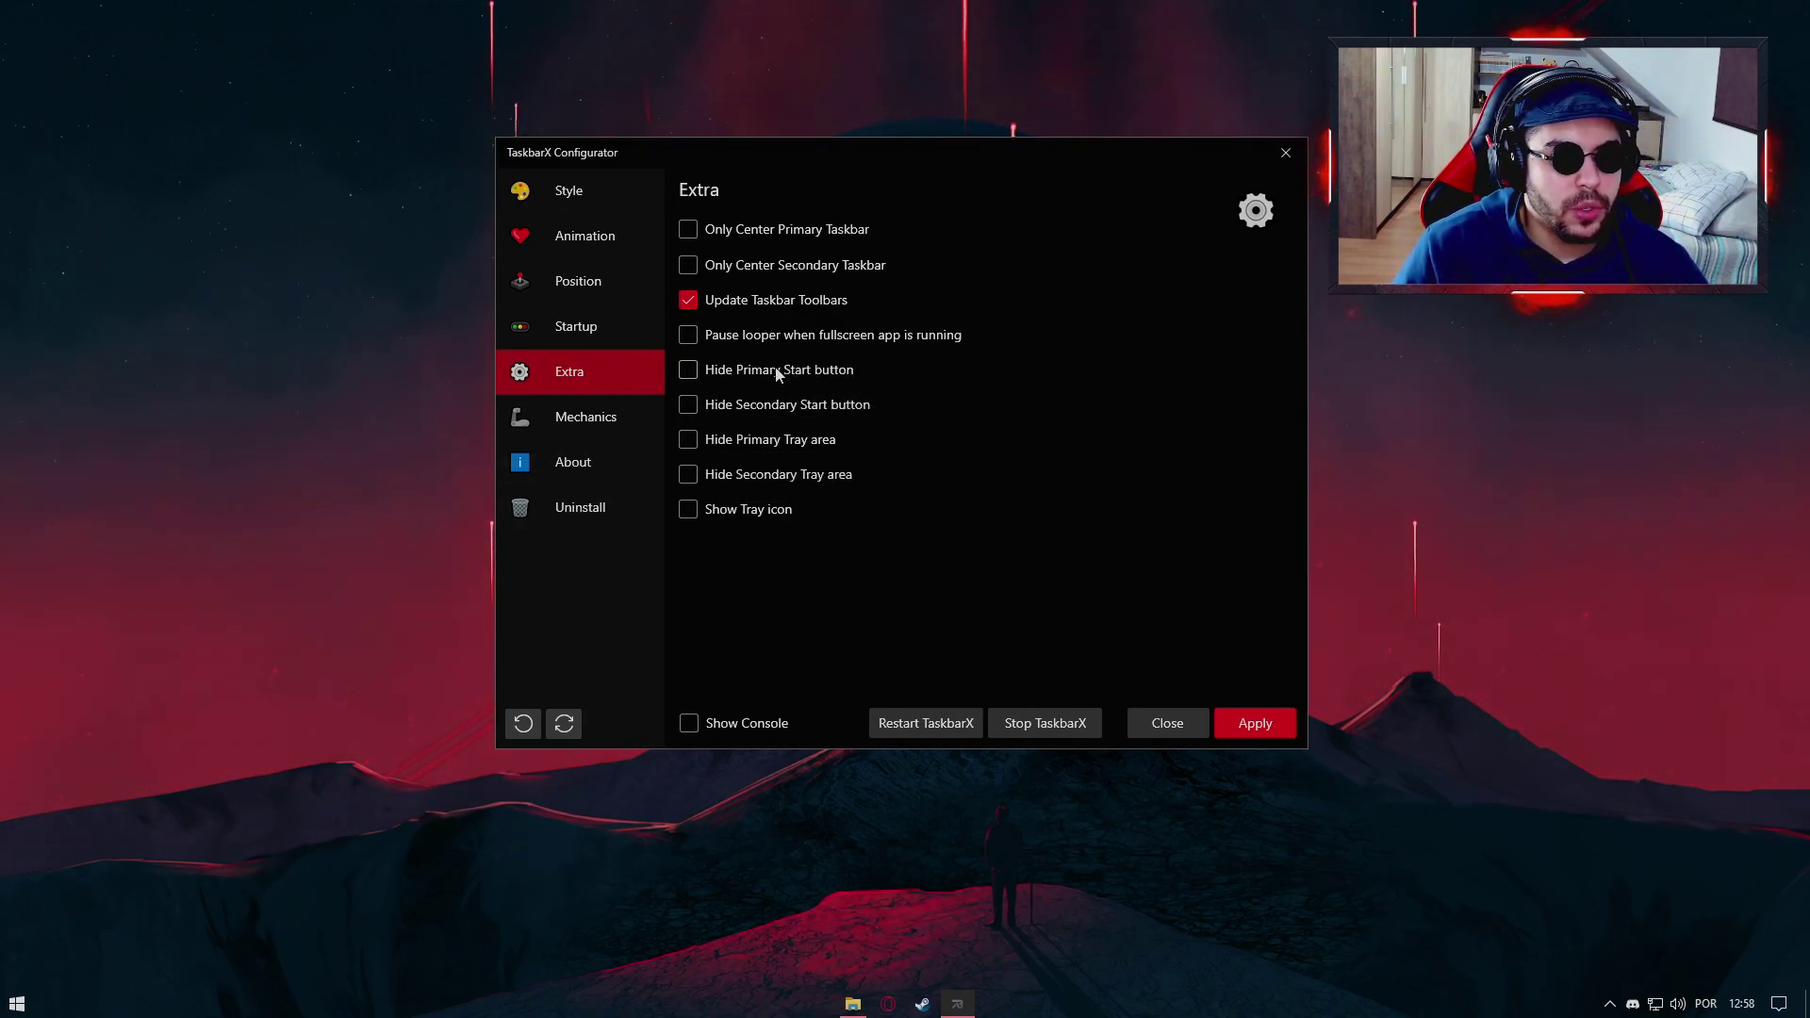
left_click(684, 367)
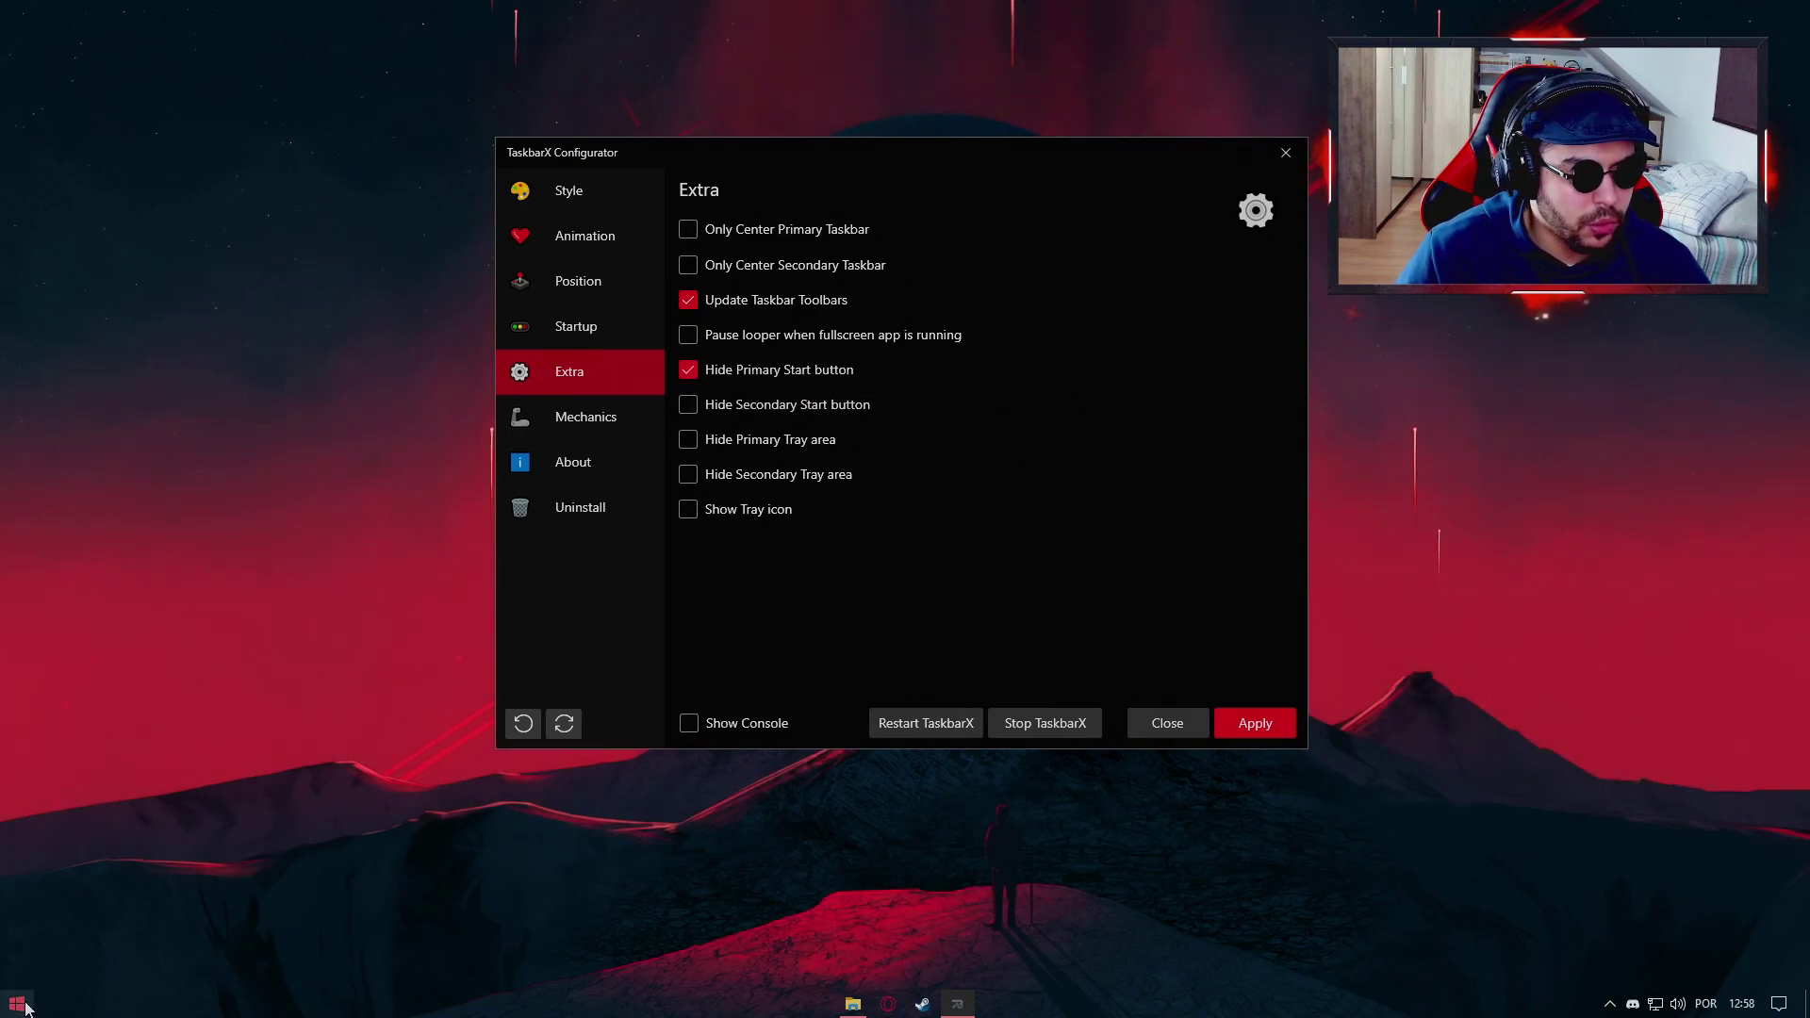
left_click(1240, 733)
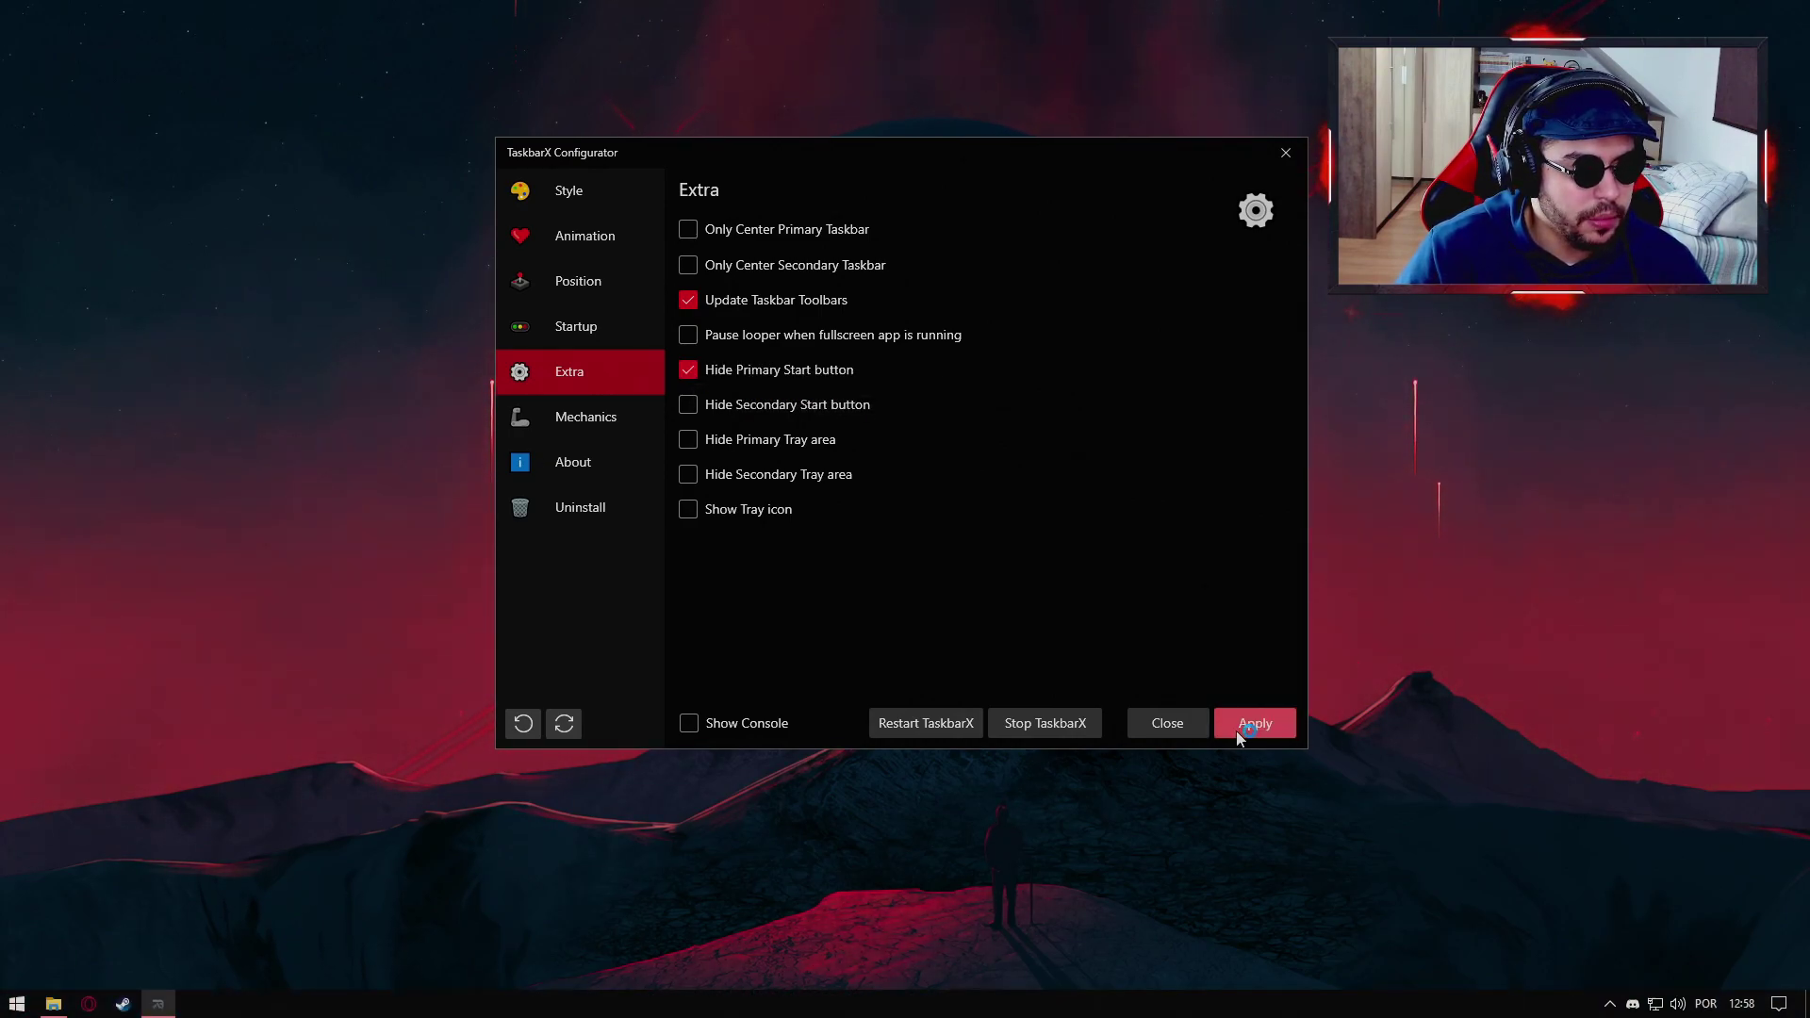
left_click(689, 370)
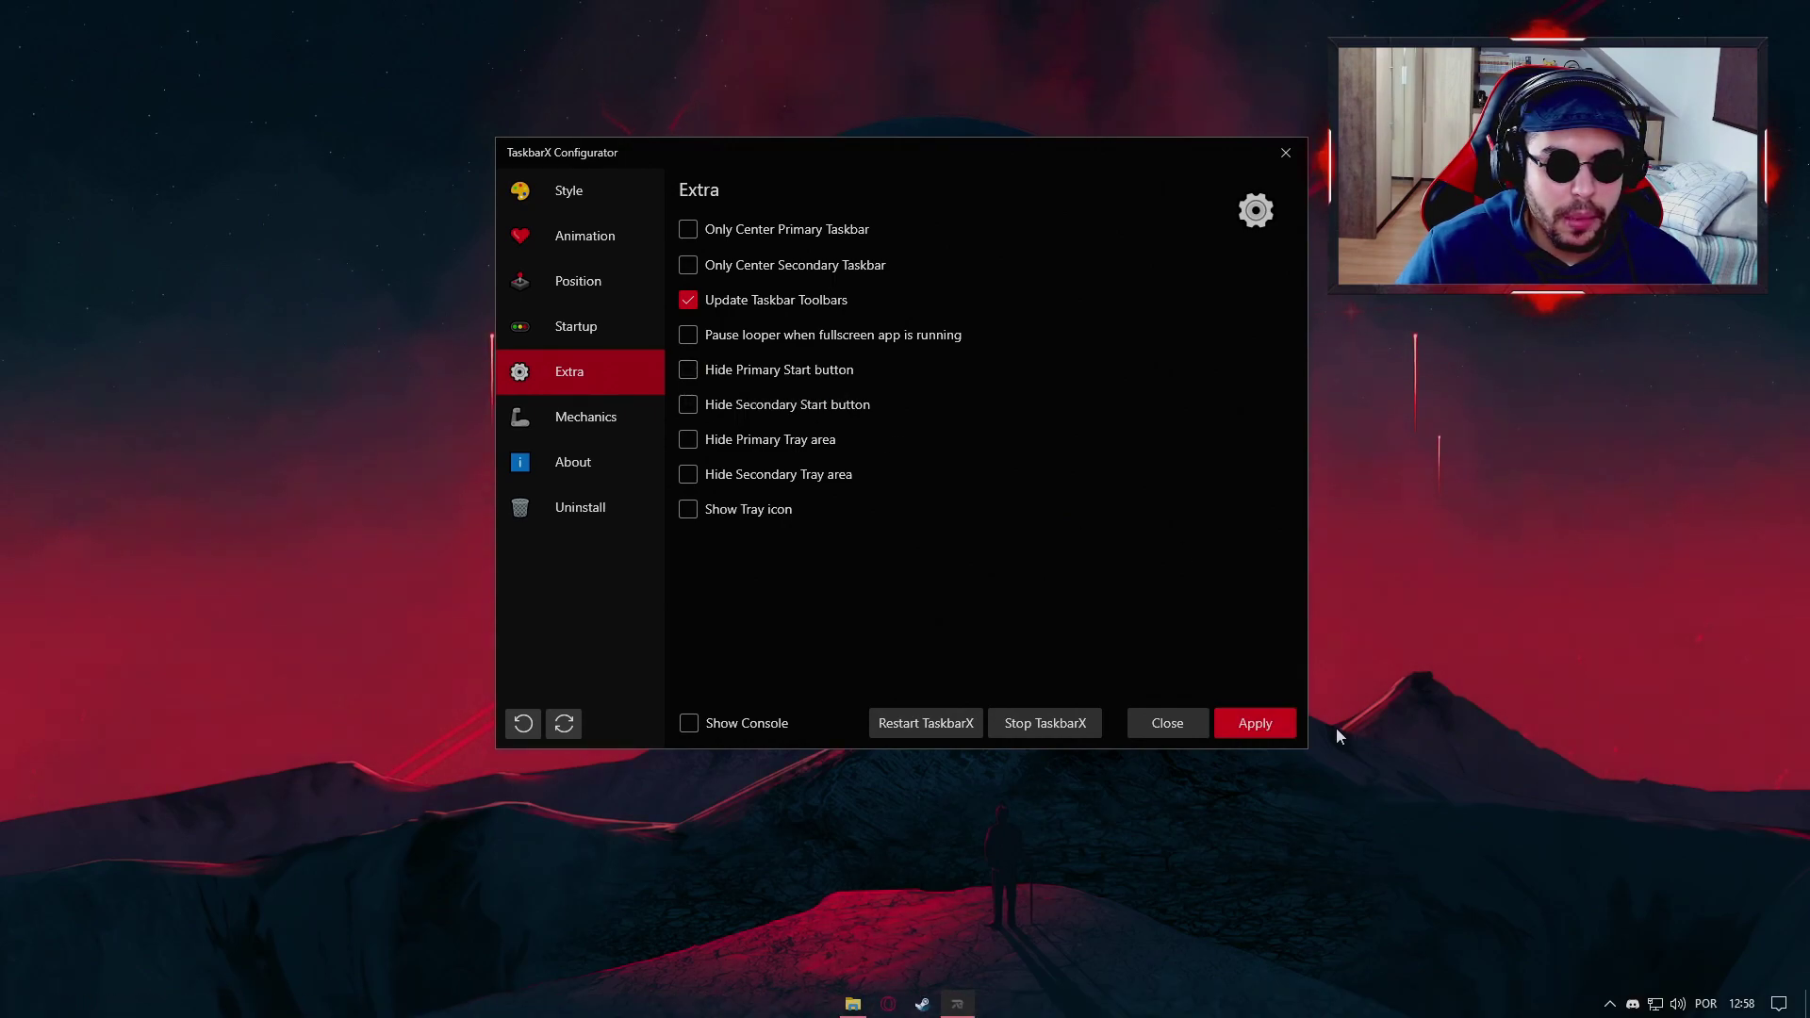
left_click(1284, 728)
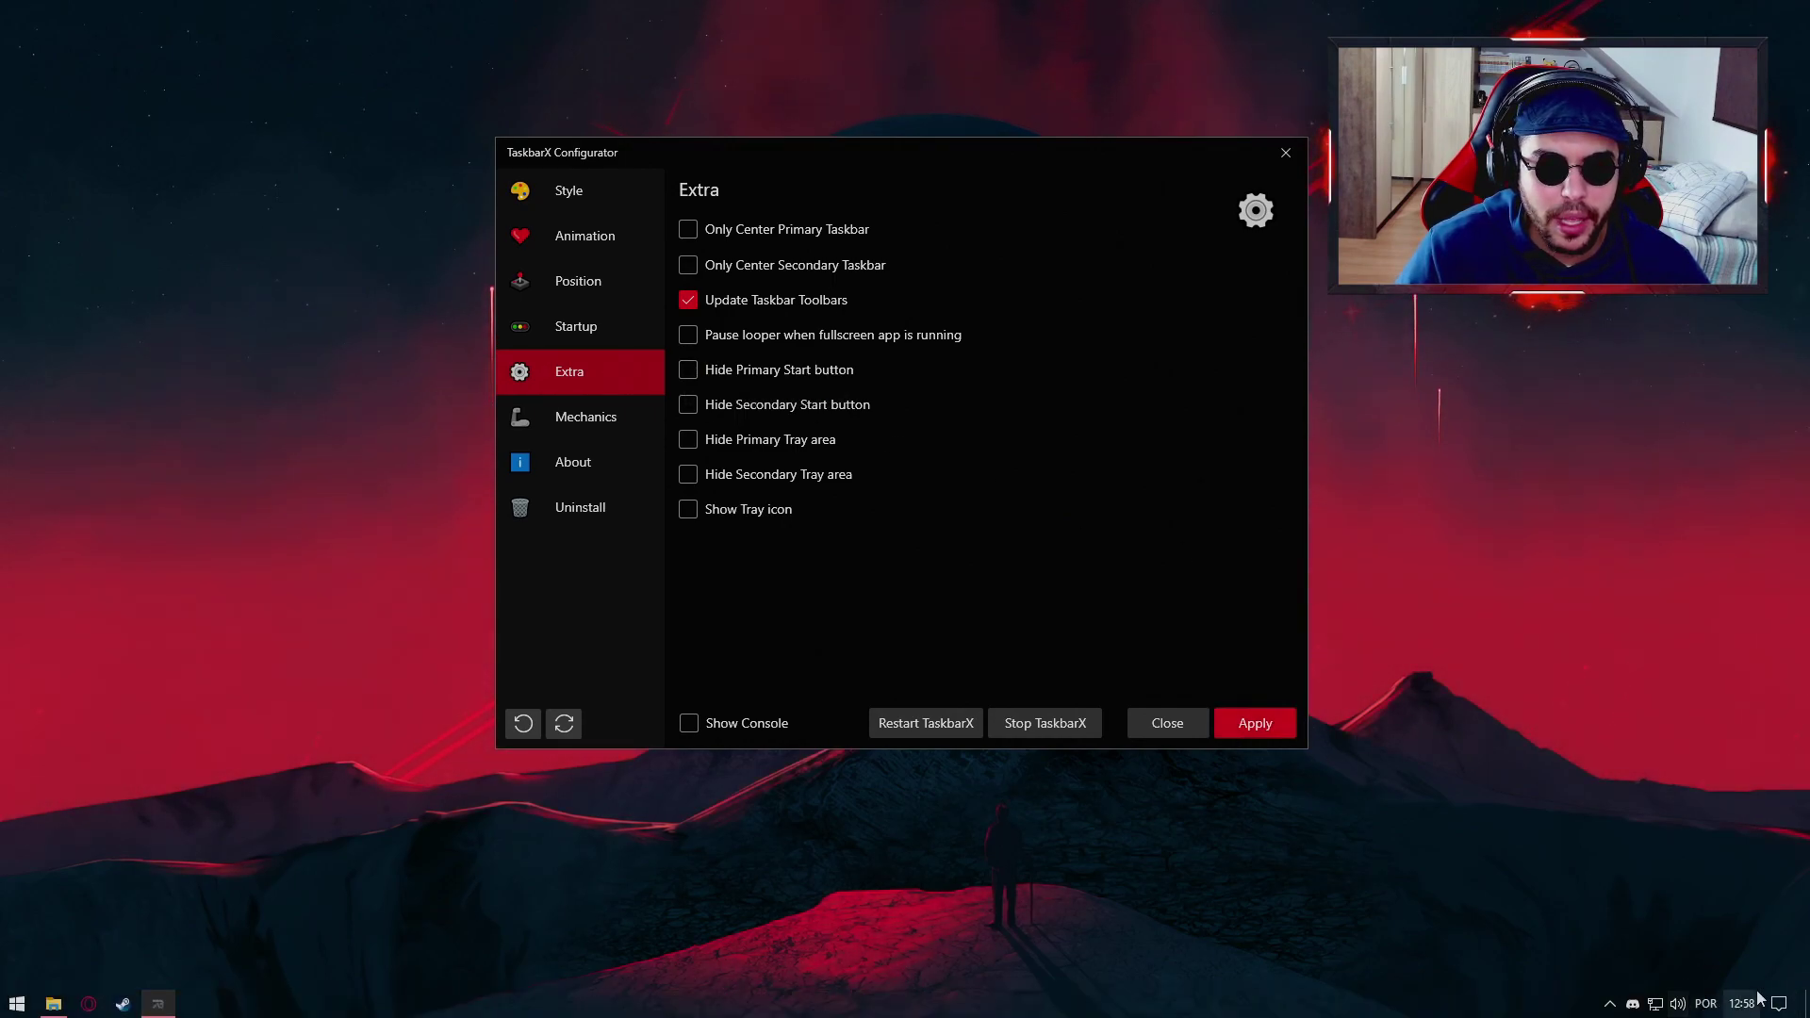
Step: Apply Hide Primary Tray area together with Hide Primary Start button, and turn both options off again and apply
left_click(1255, 724)
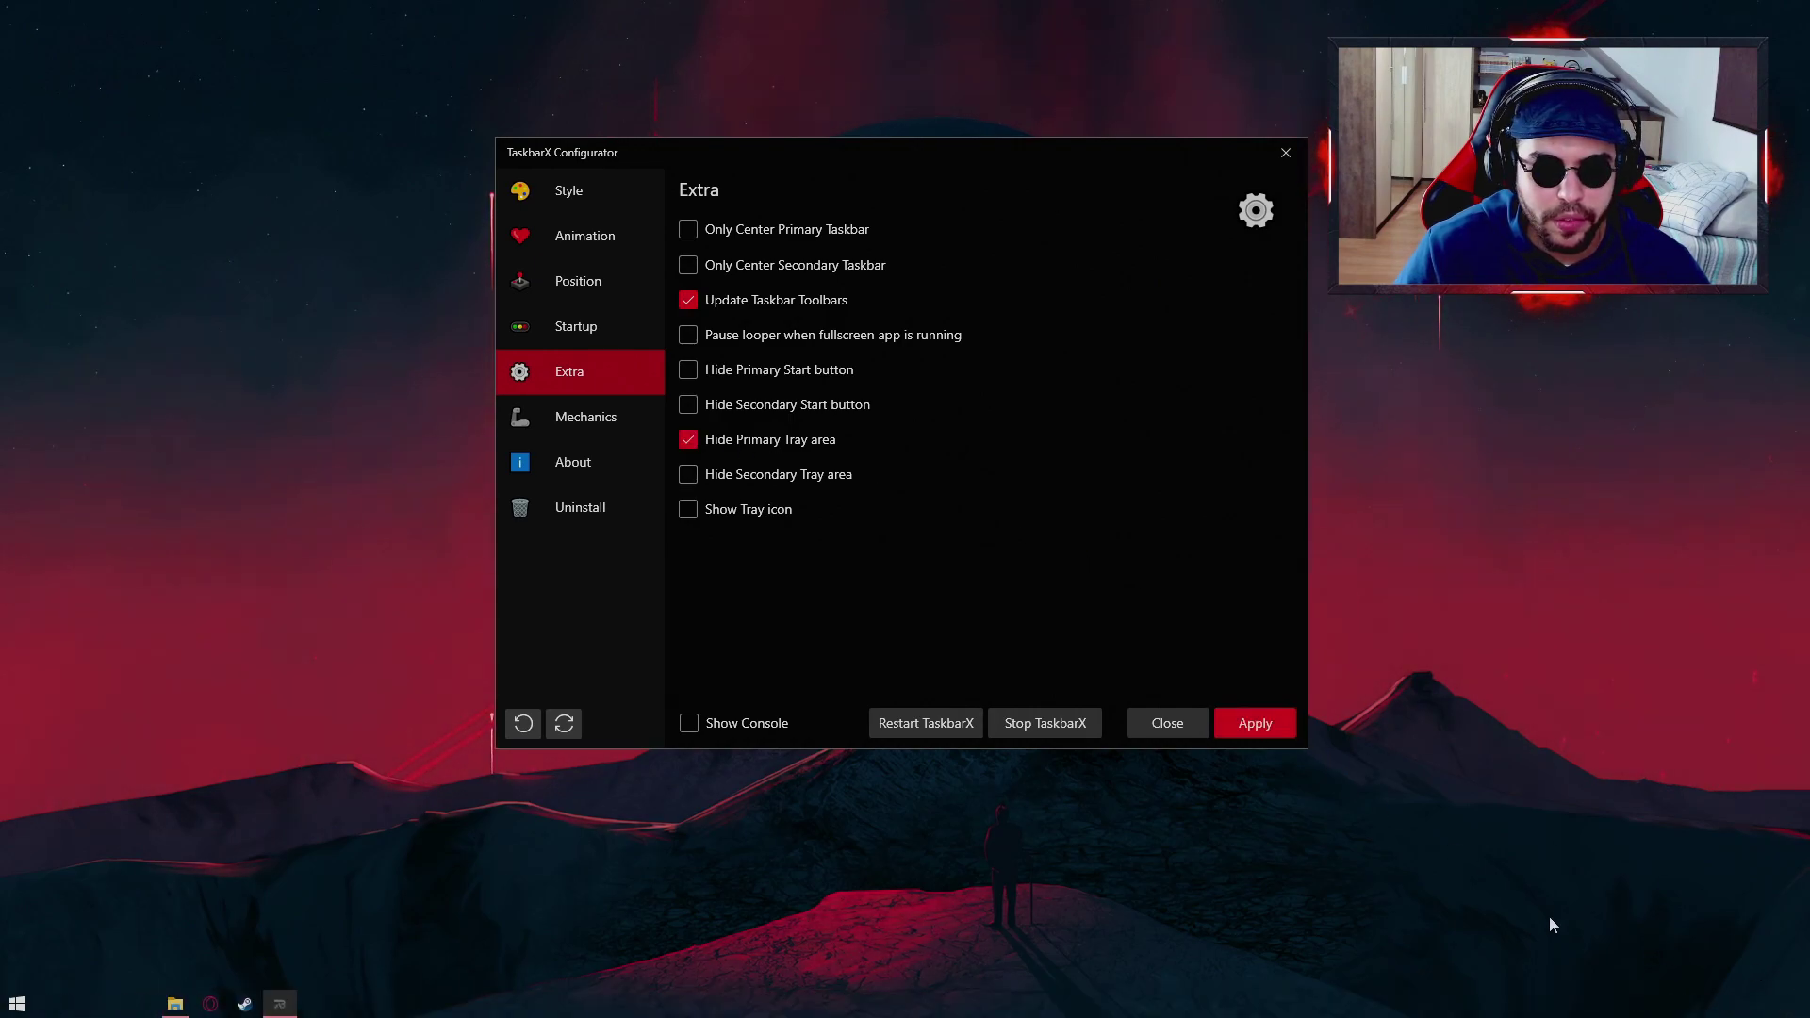
left_click(788, 373)
left_click(1263, 723)
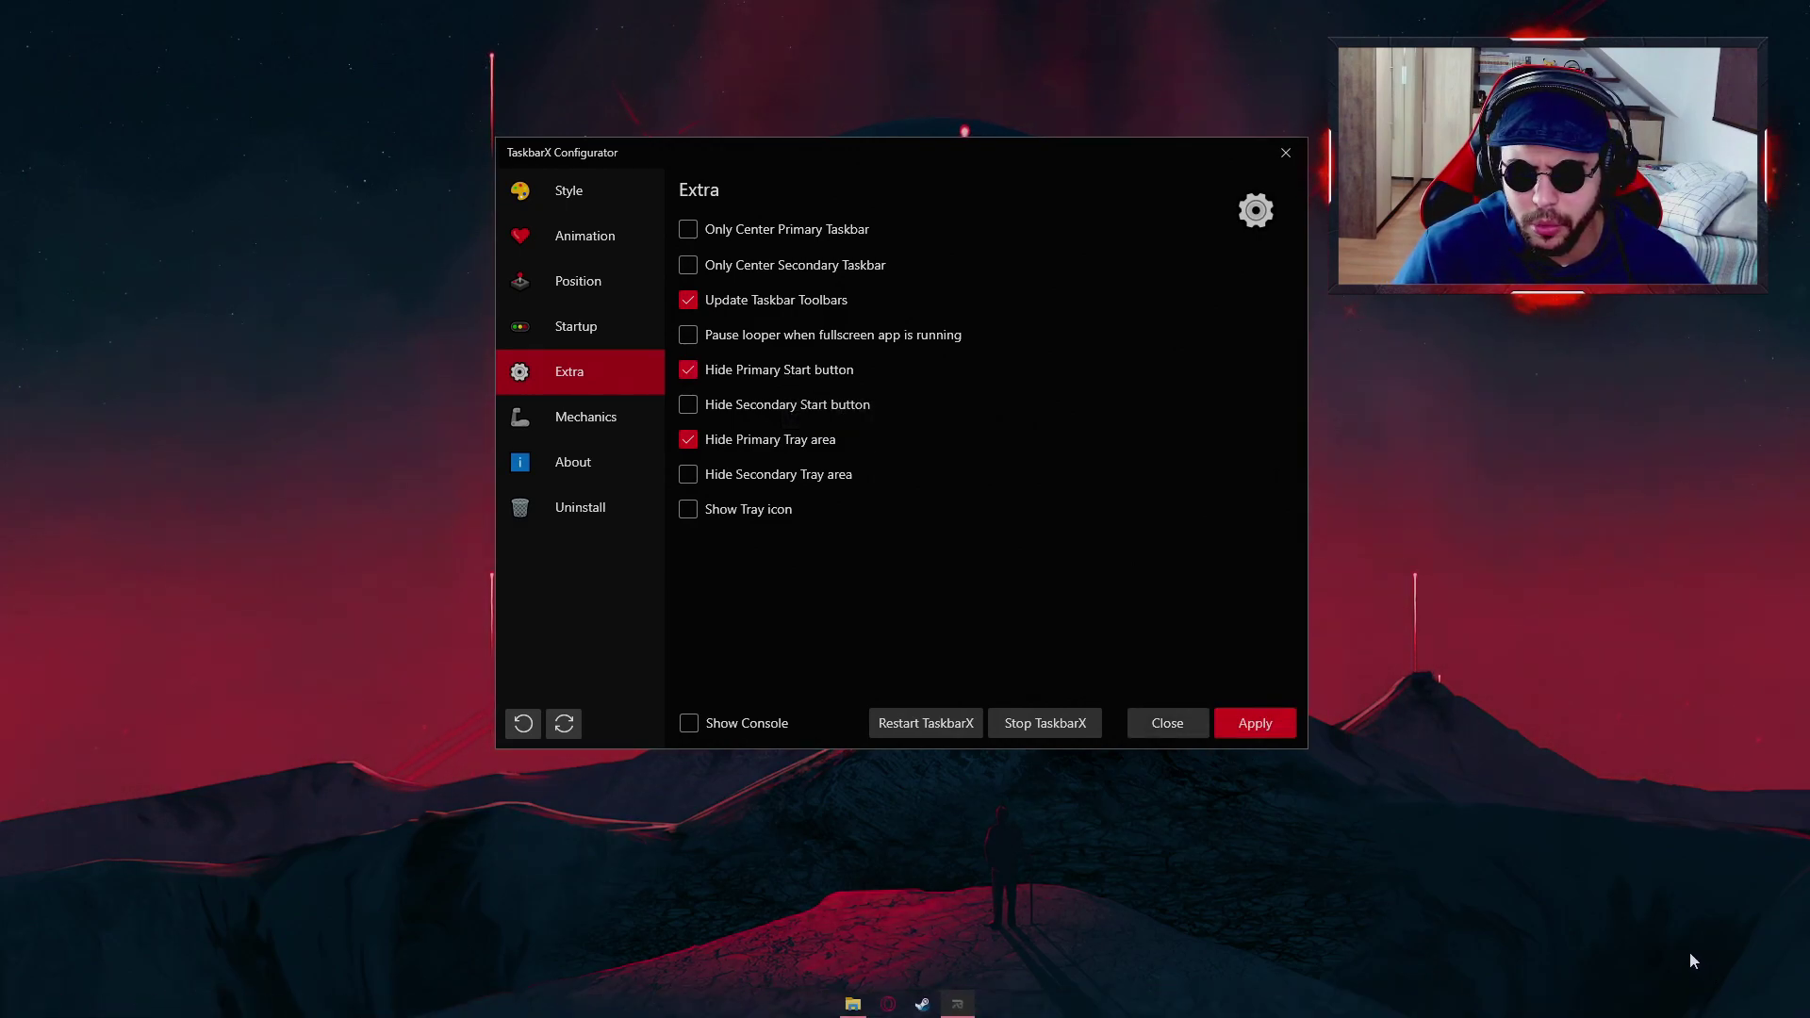
left_click(780, 375)
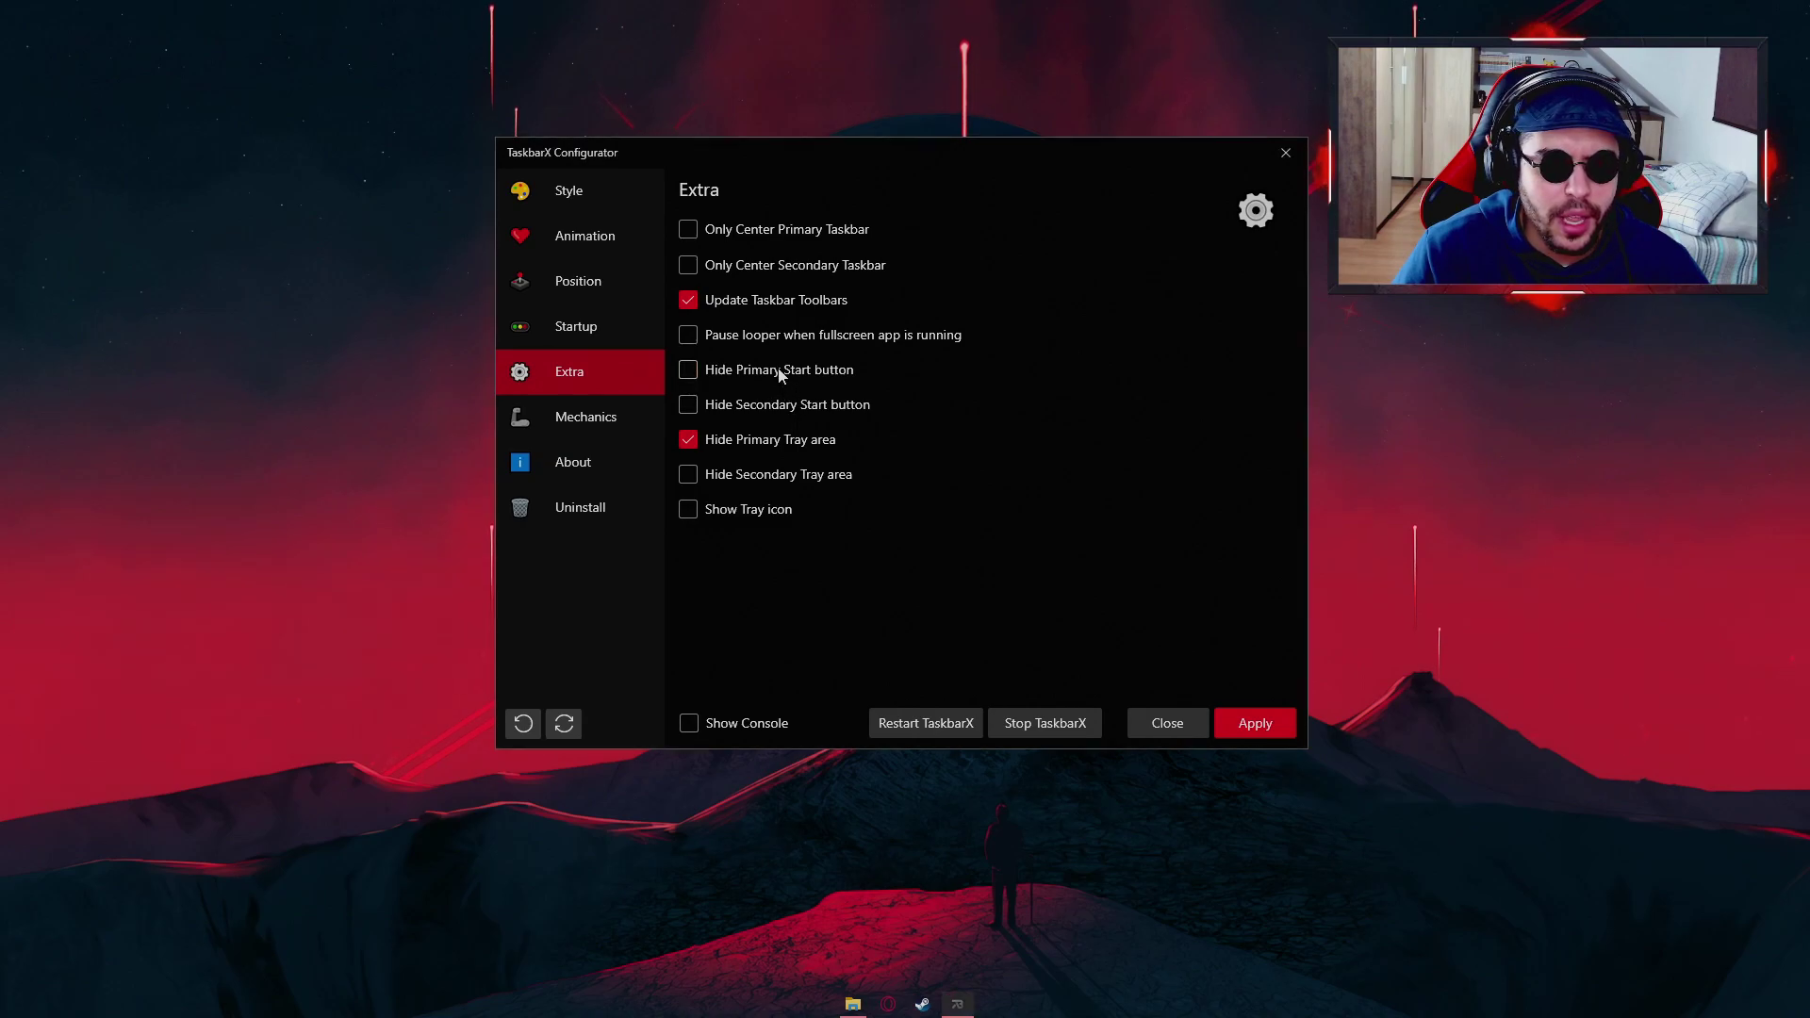
left_click(1272, 721)
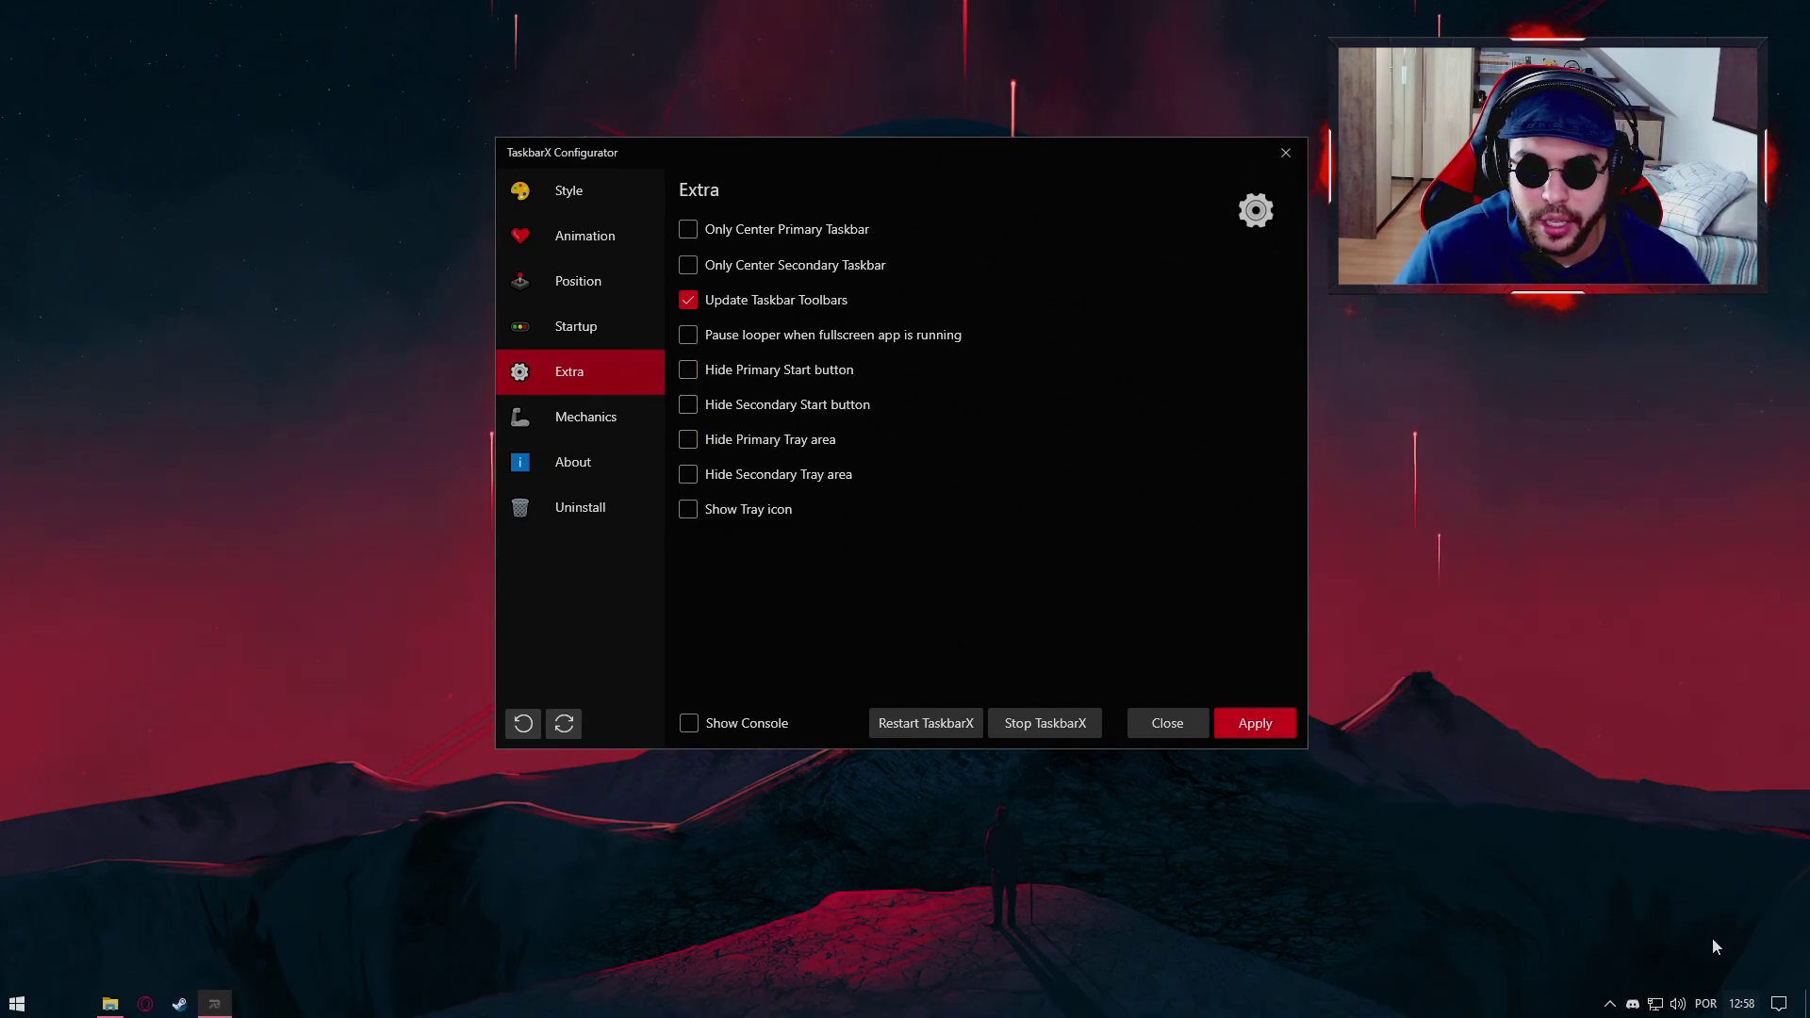
Step: View the Mechanics and About pages of the configurator
left_click(584, 419)
left_click(585, 475)
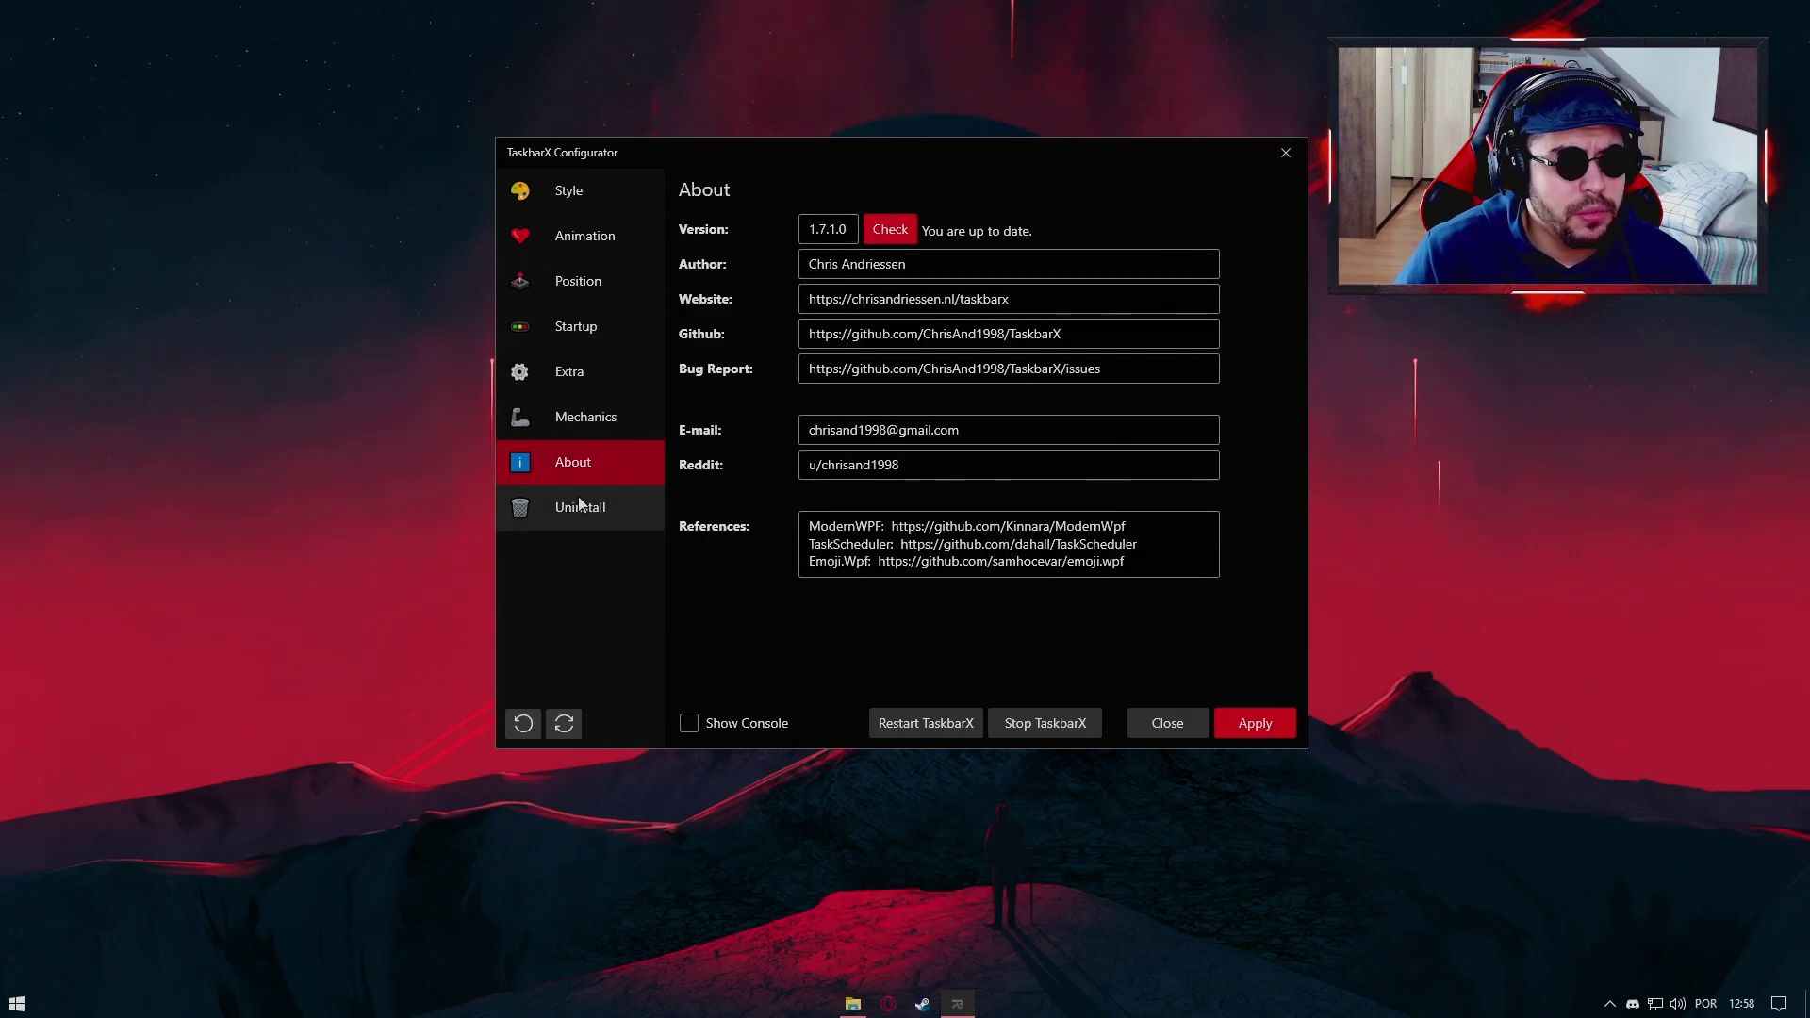
left_click(597, 421)
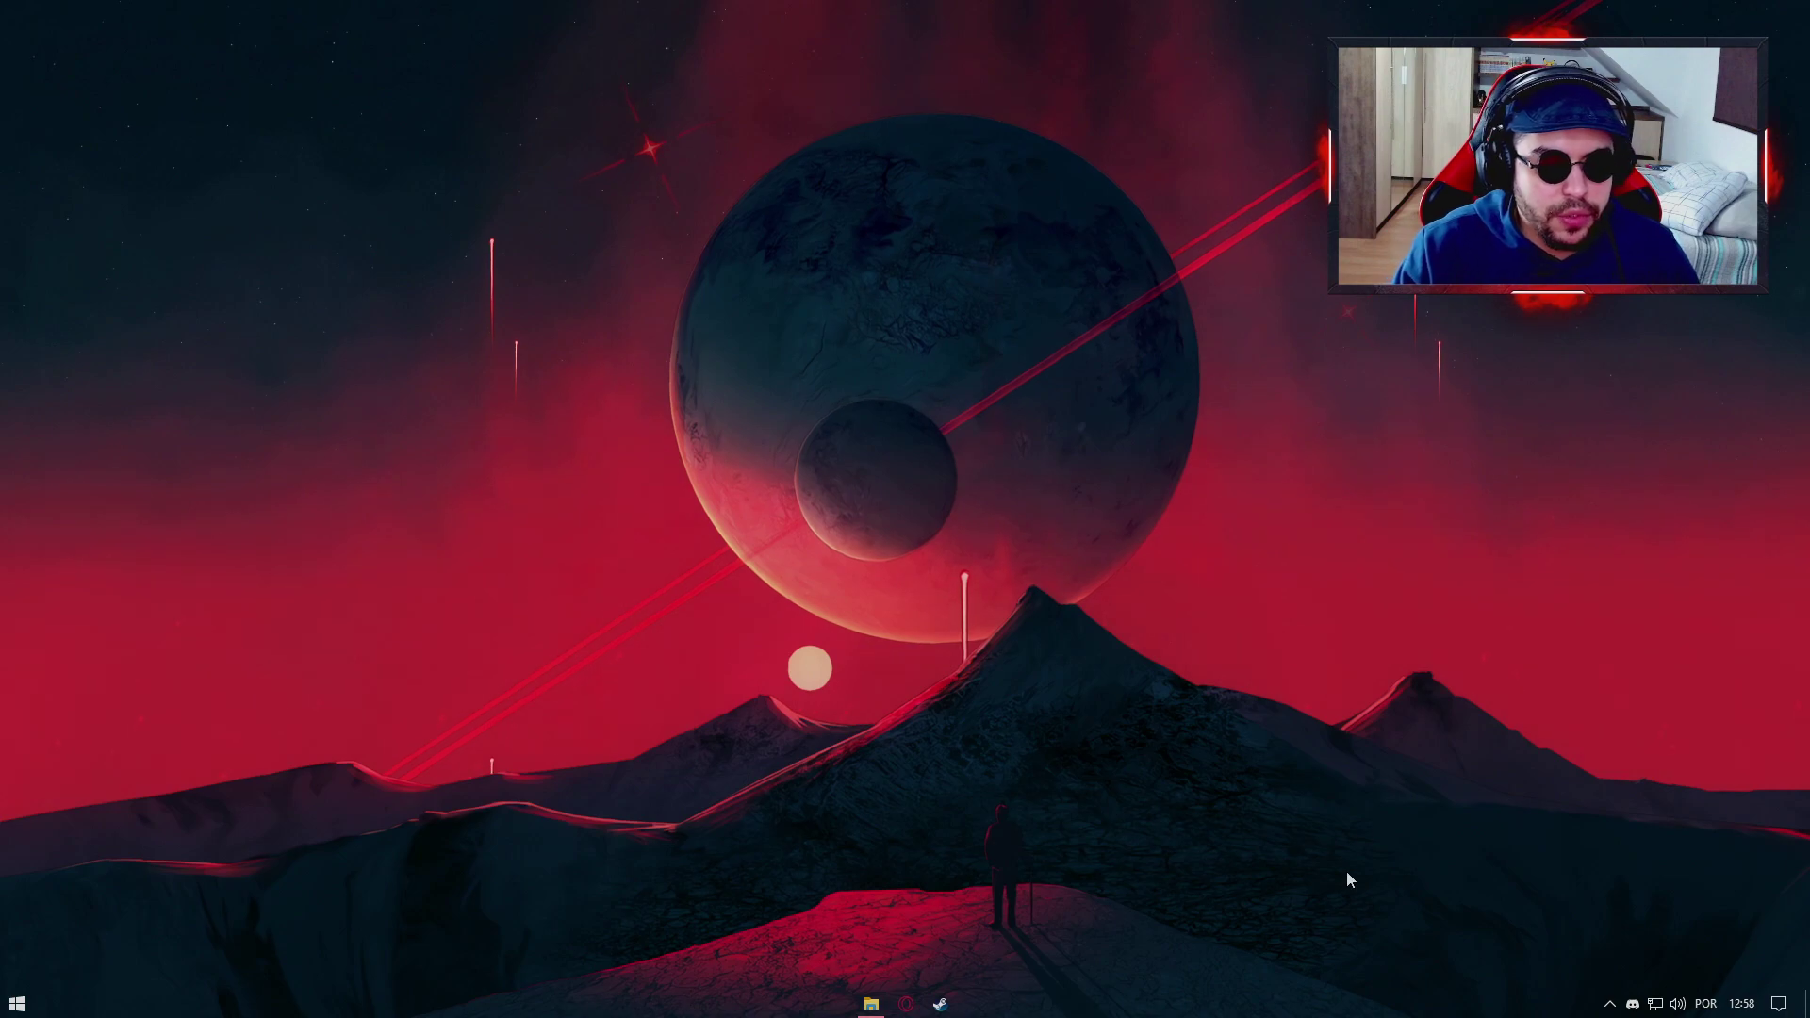
Step: Switch to Steam, find Wallpaper Engine in the store by searching "wallpa", and browse the previews on its page
left_click(939, 1003)
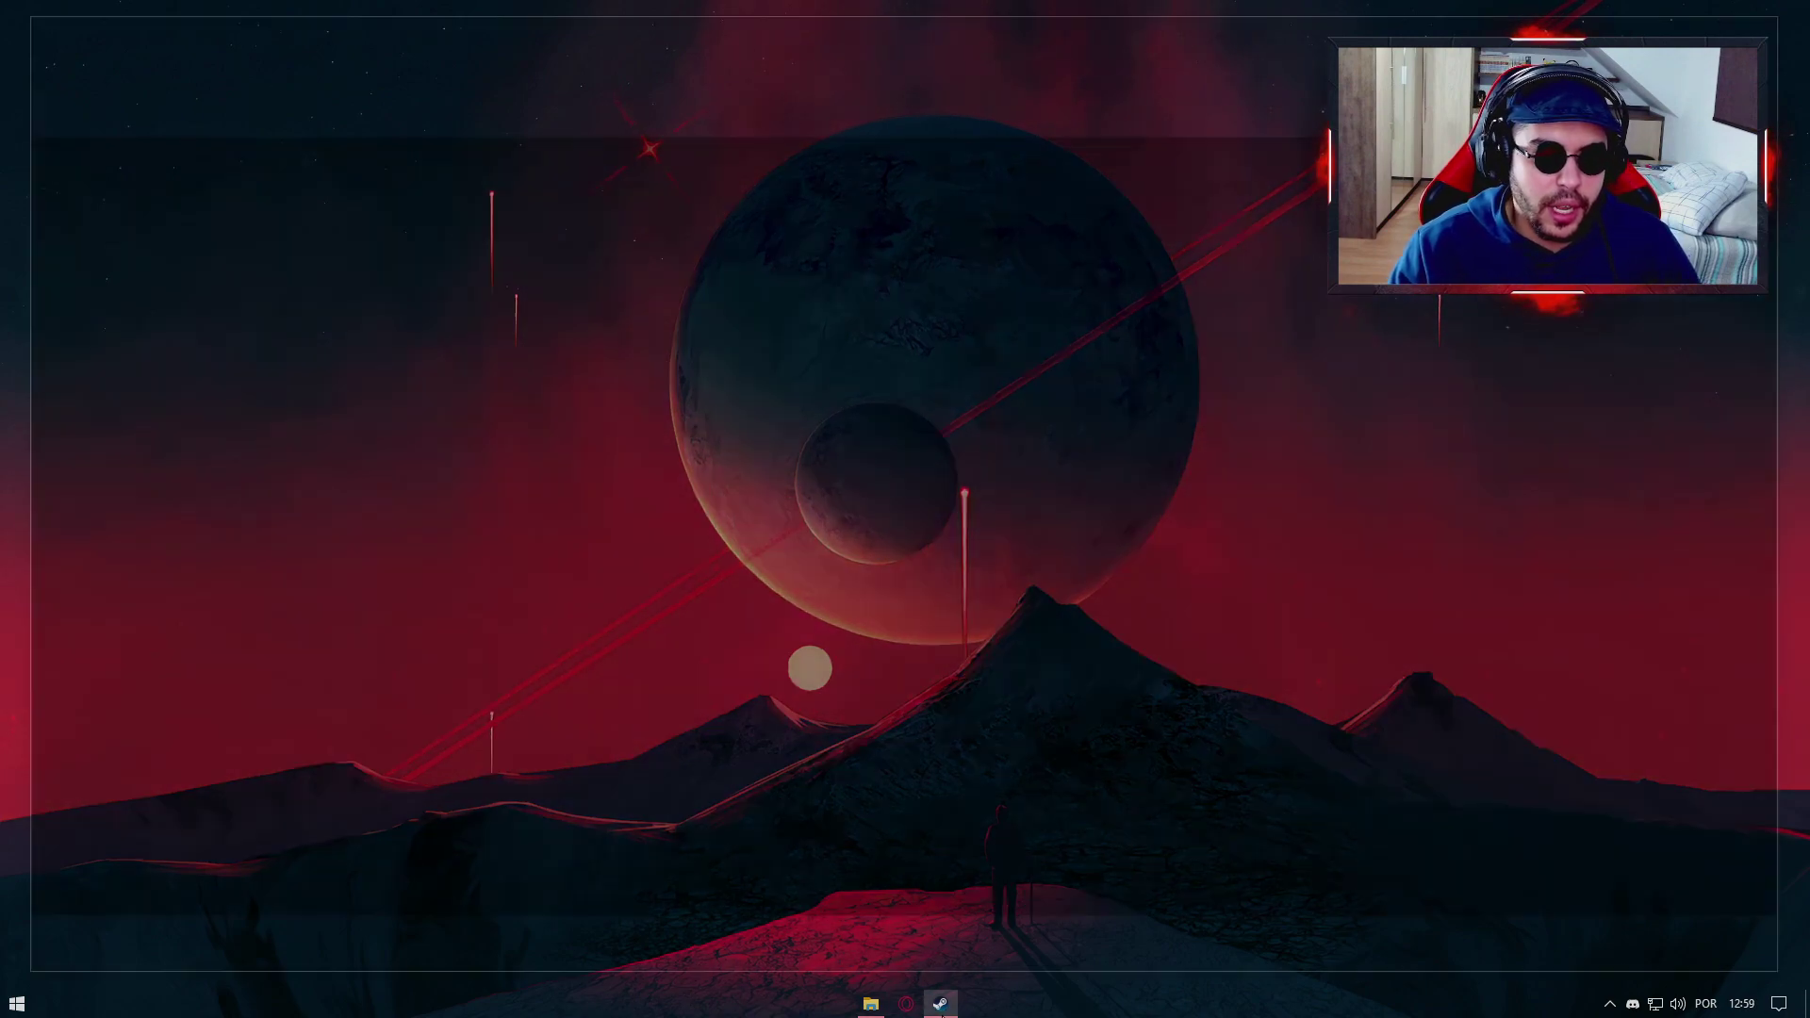
type("wallpa")
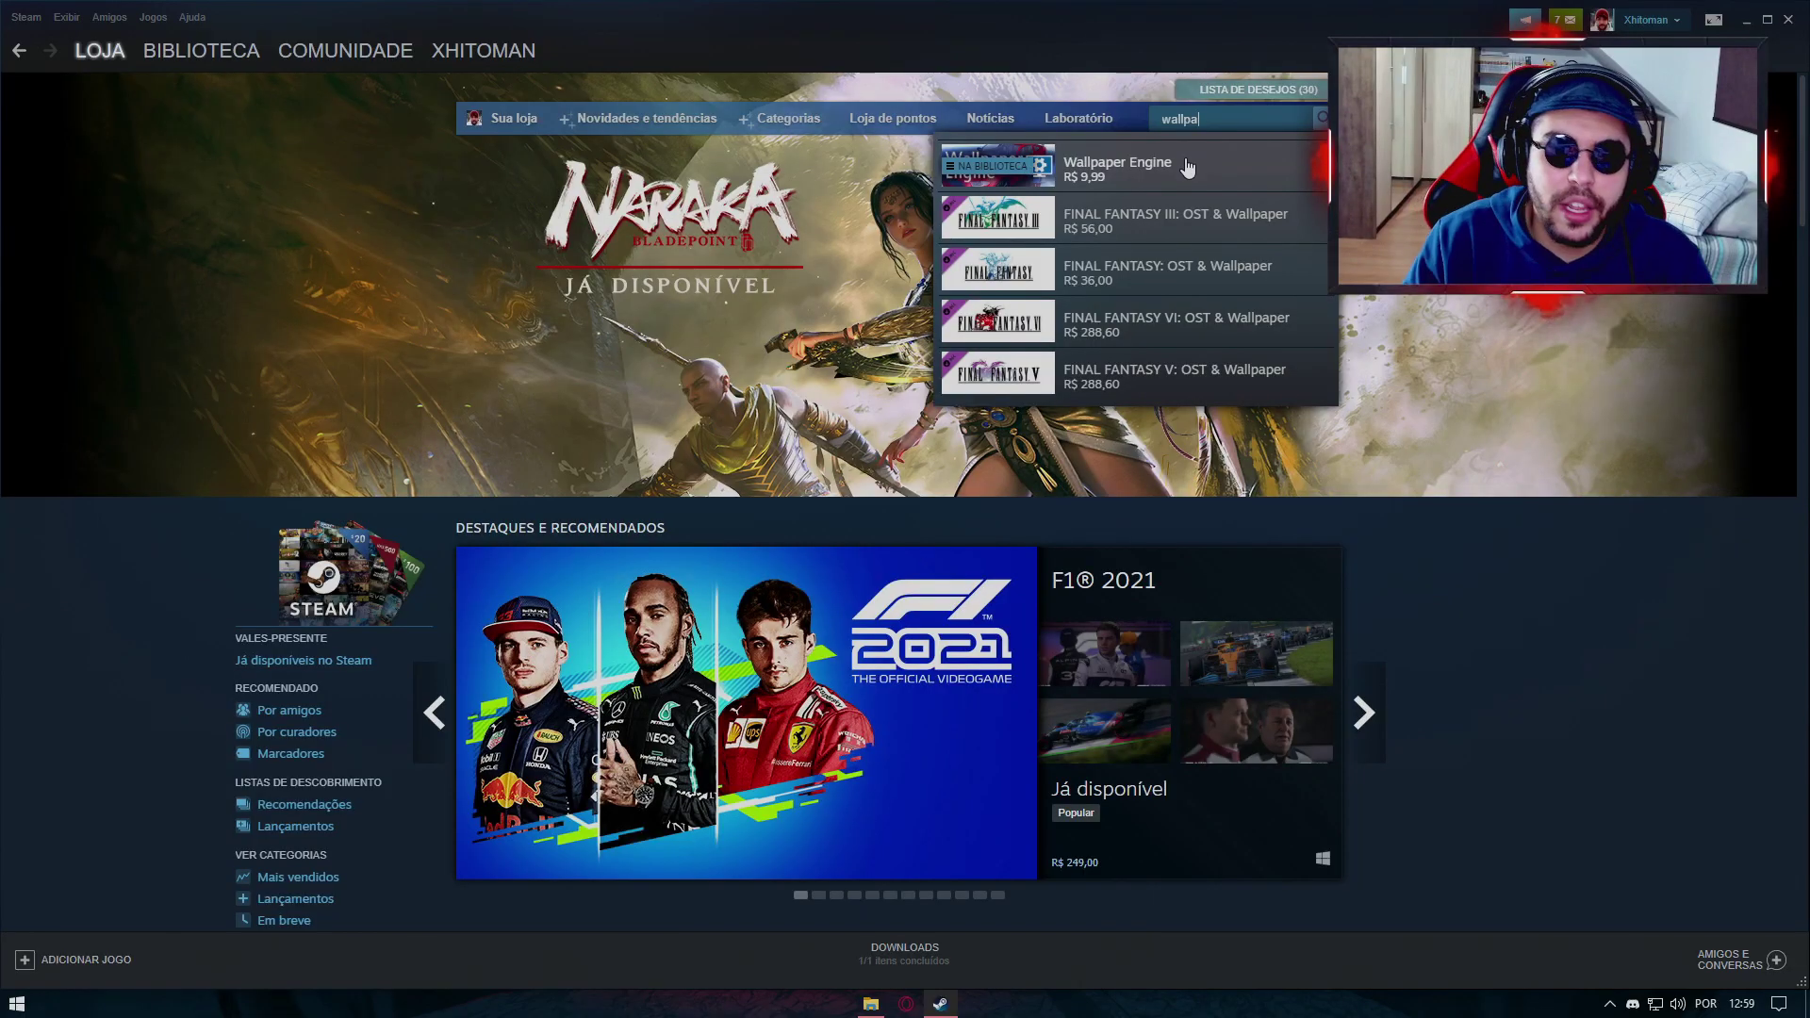
left_click(1180, 180)
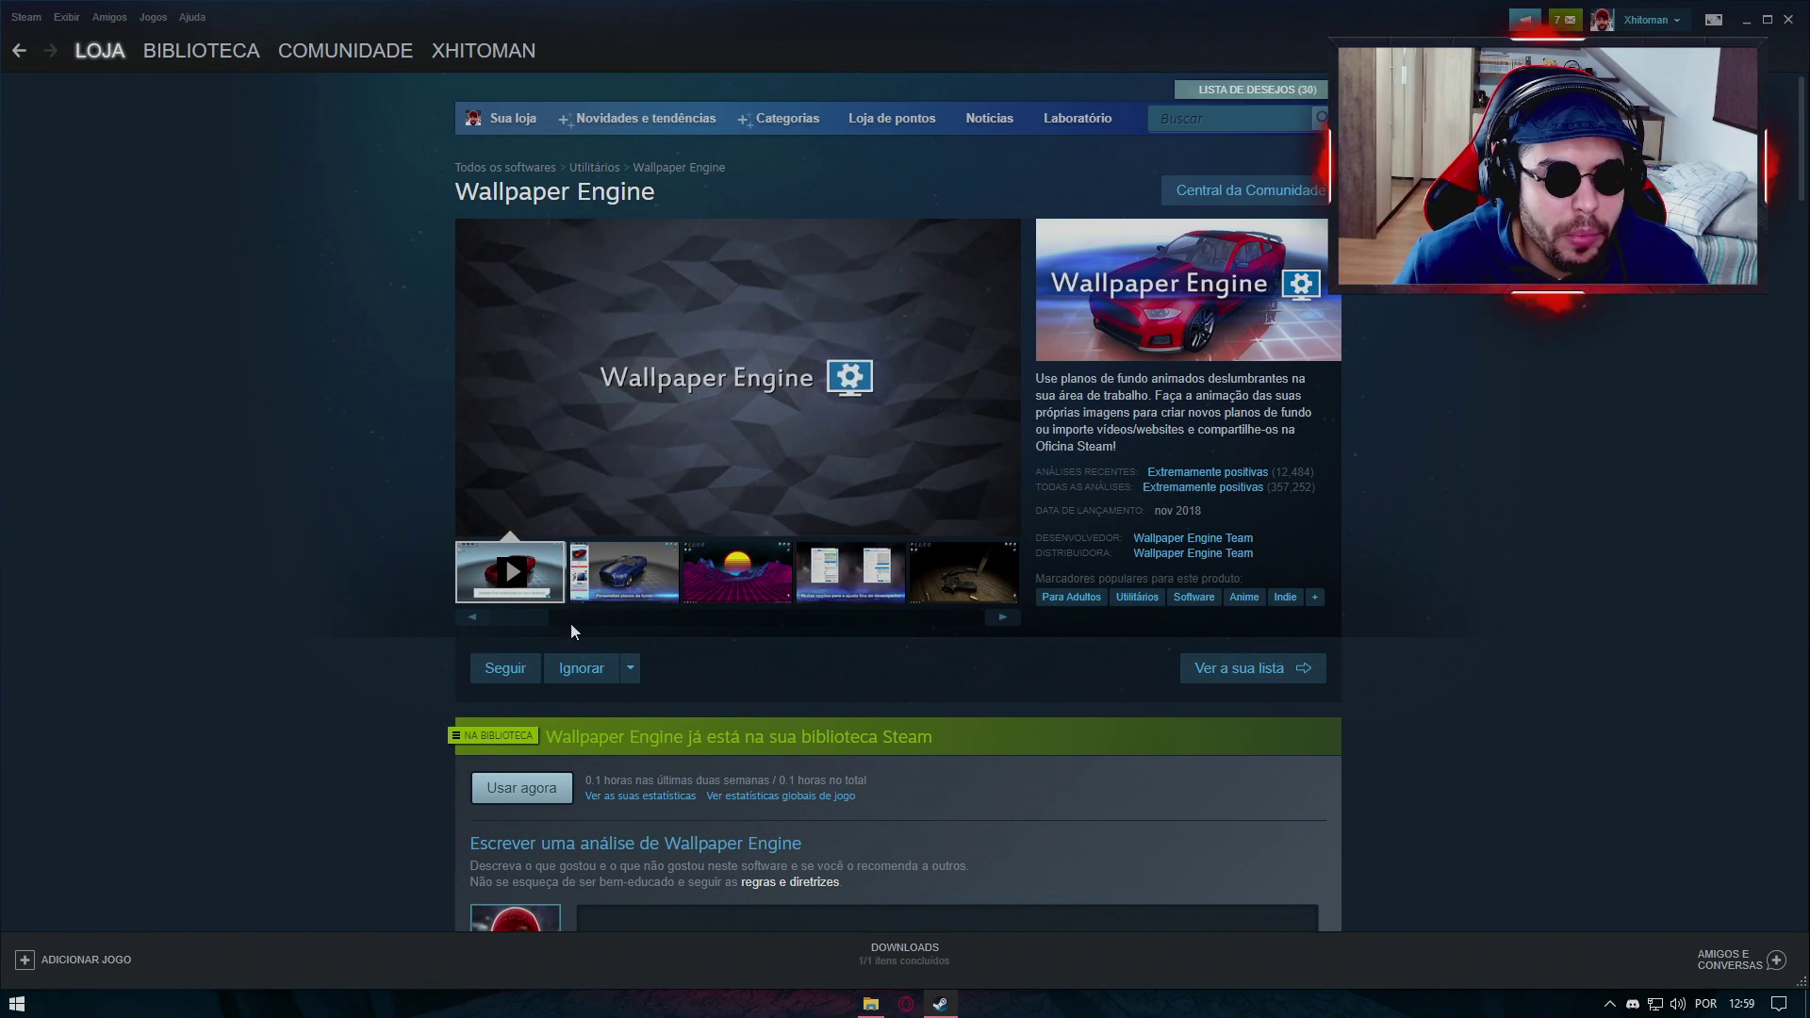
left_click_drag(512, 623, 716, 626)
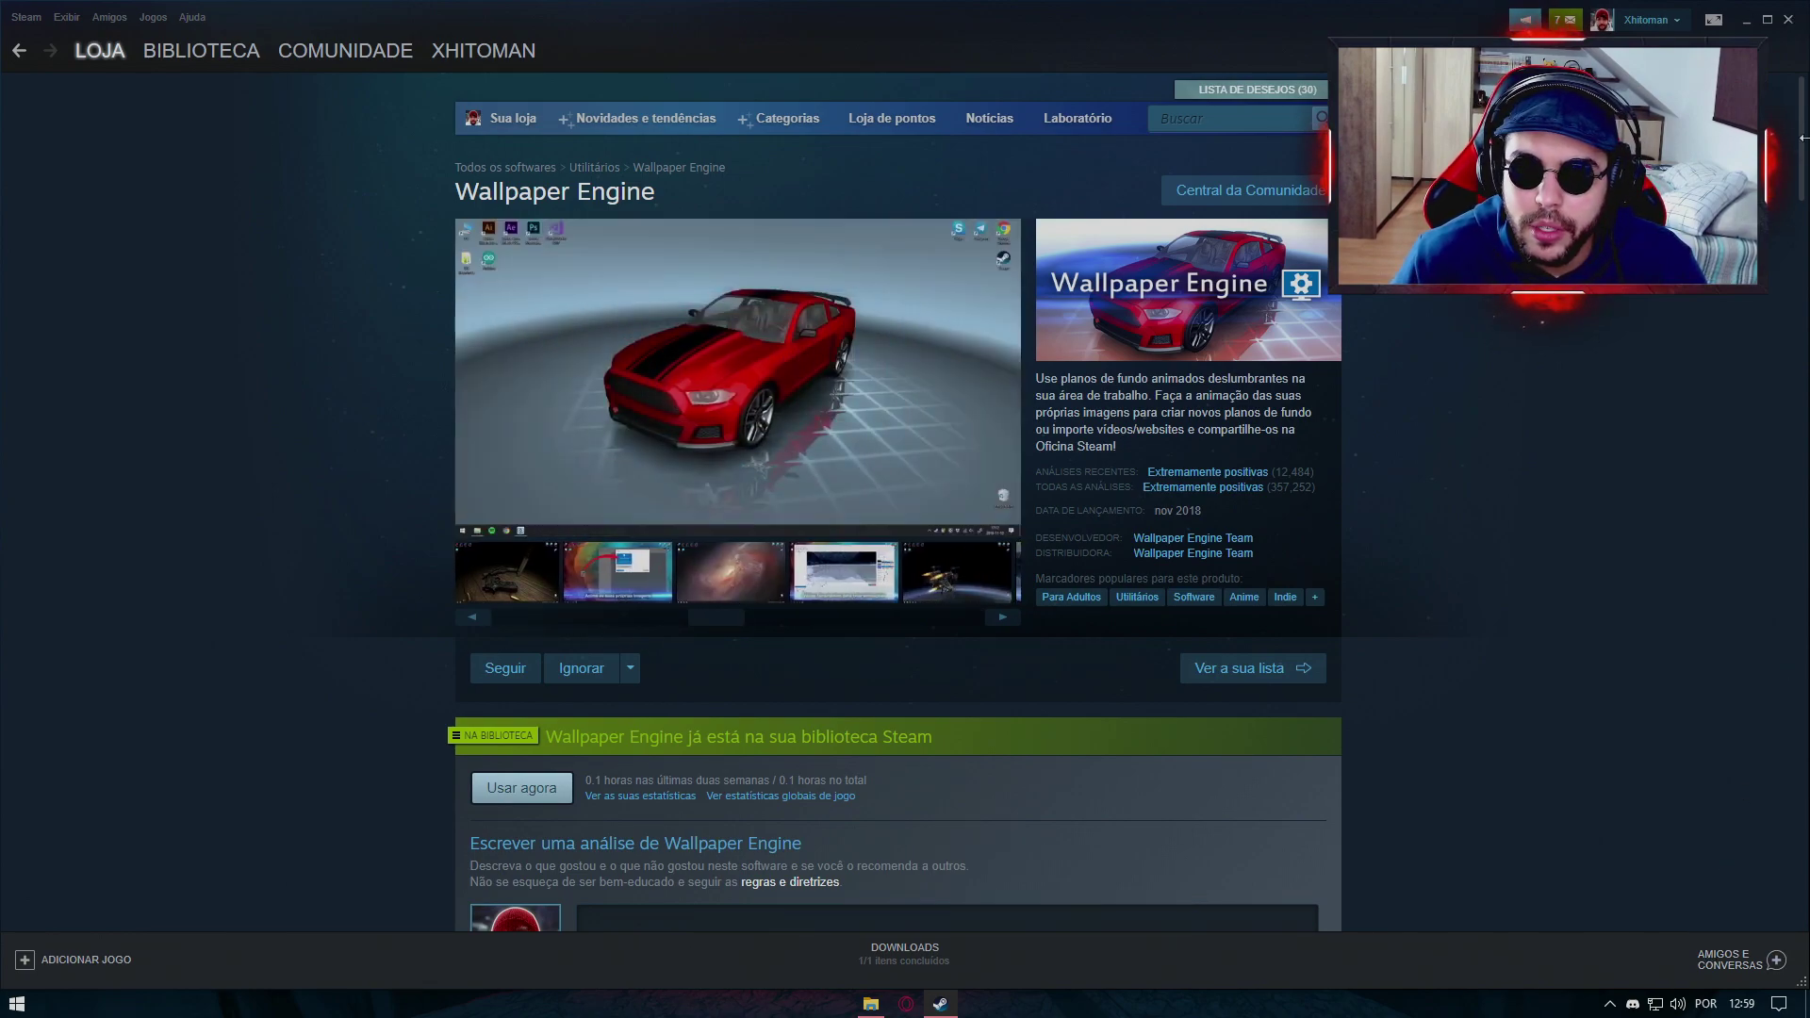
Step: Close the Steam window, switch to Wallpaper Engine, and browse the featured wallpaper collections in its Discover (Descobrir) section
left_click(1790, 23)
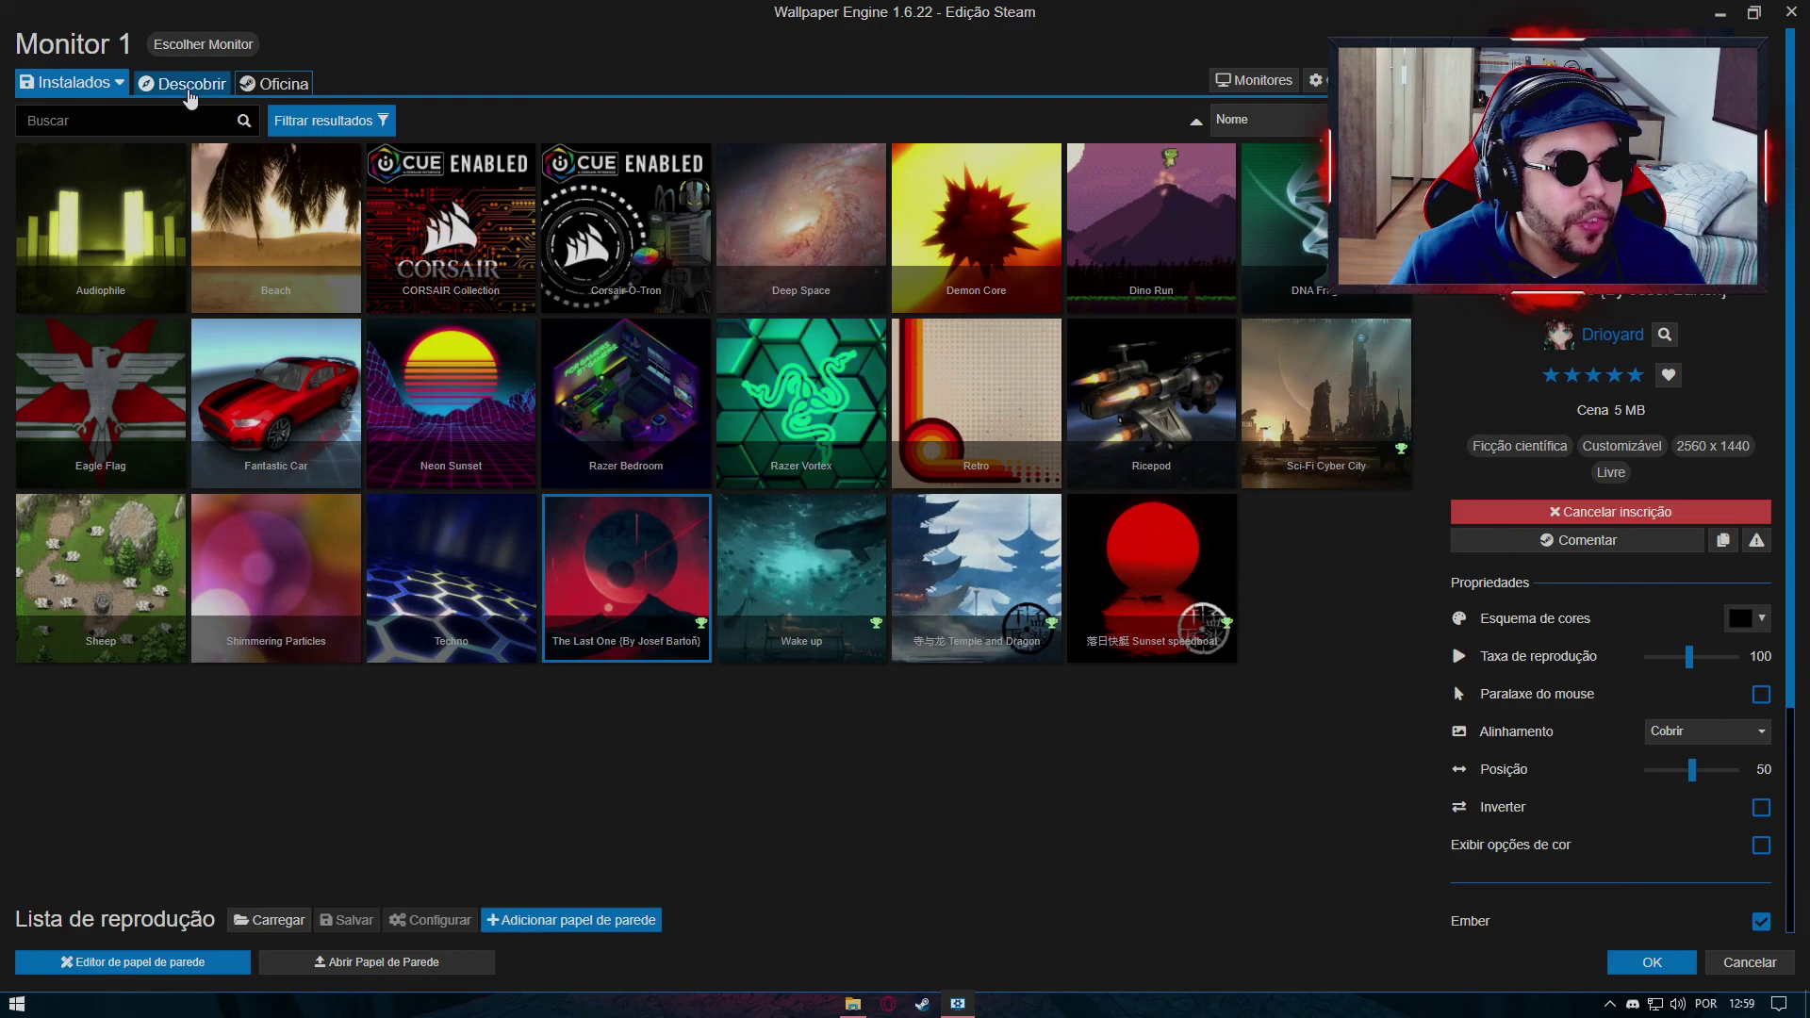
left_click(189, 87)
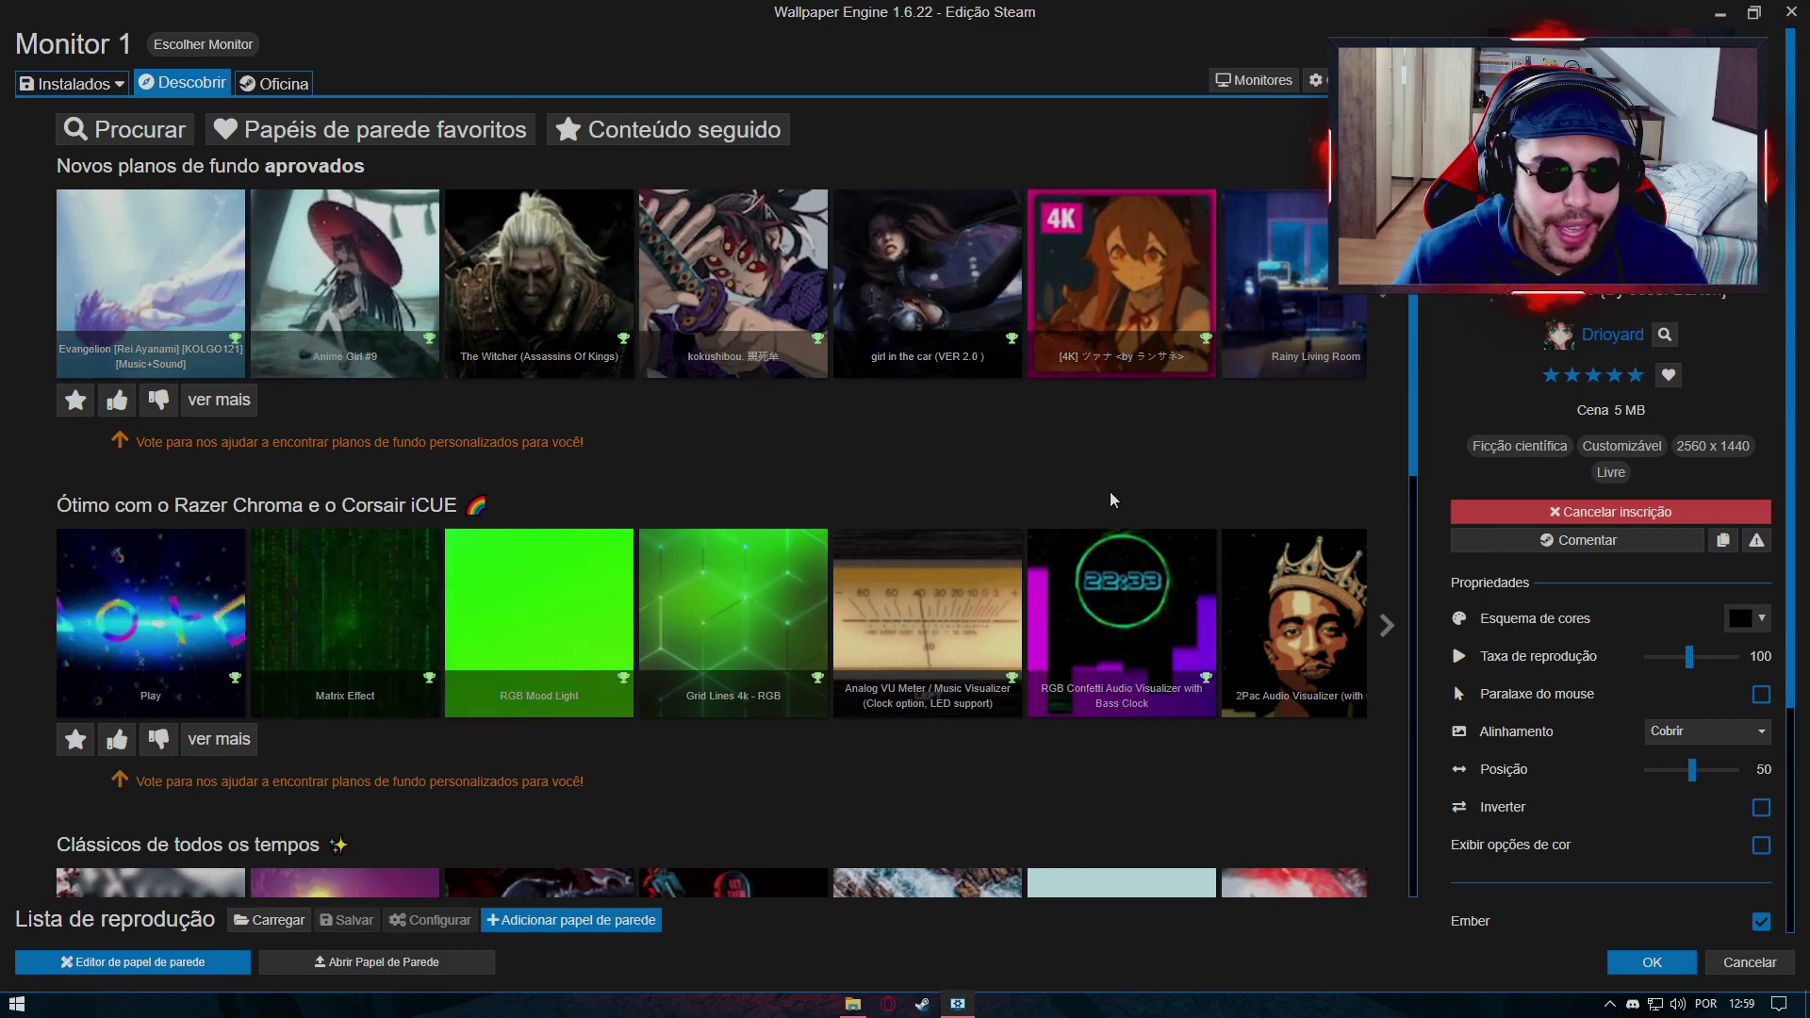
scroll(981, 444, "down", 1)
scroll(980, 444, "down", 3)
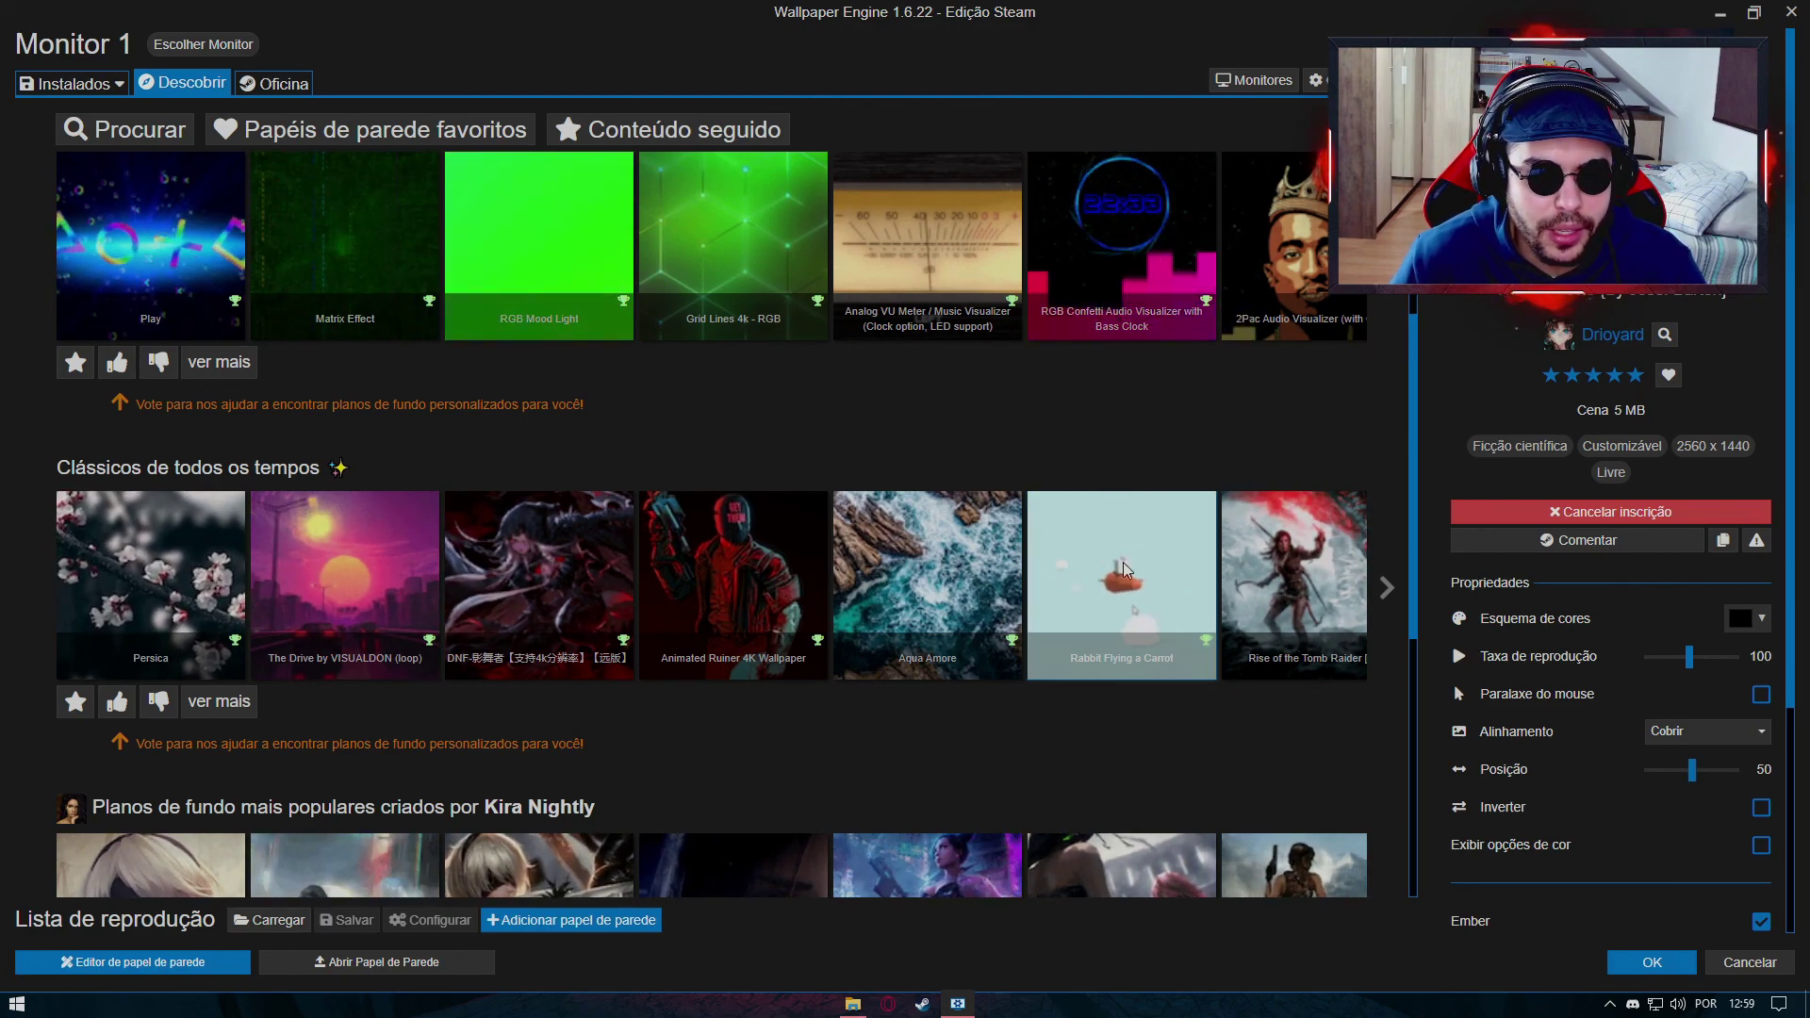
scroll(342, 120, "down", 2)
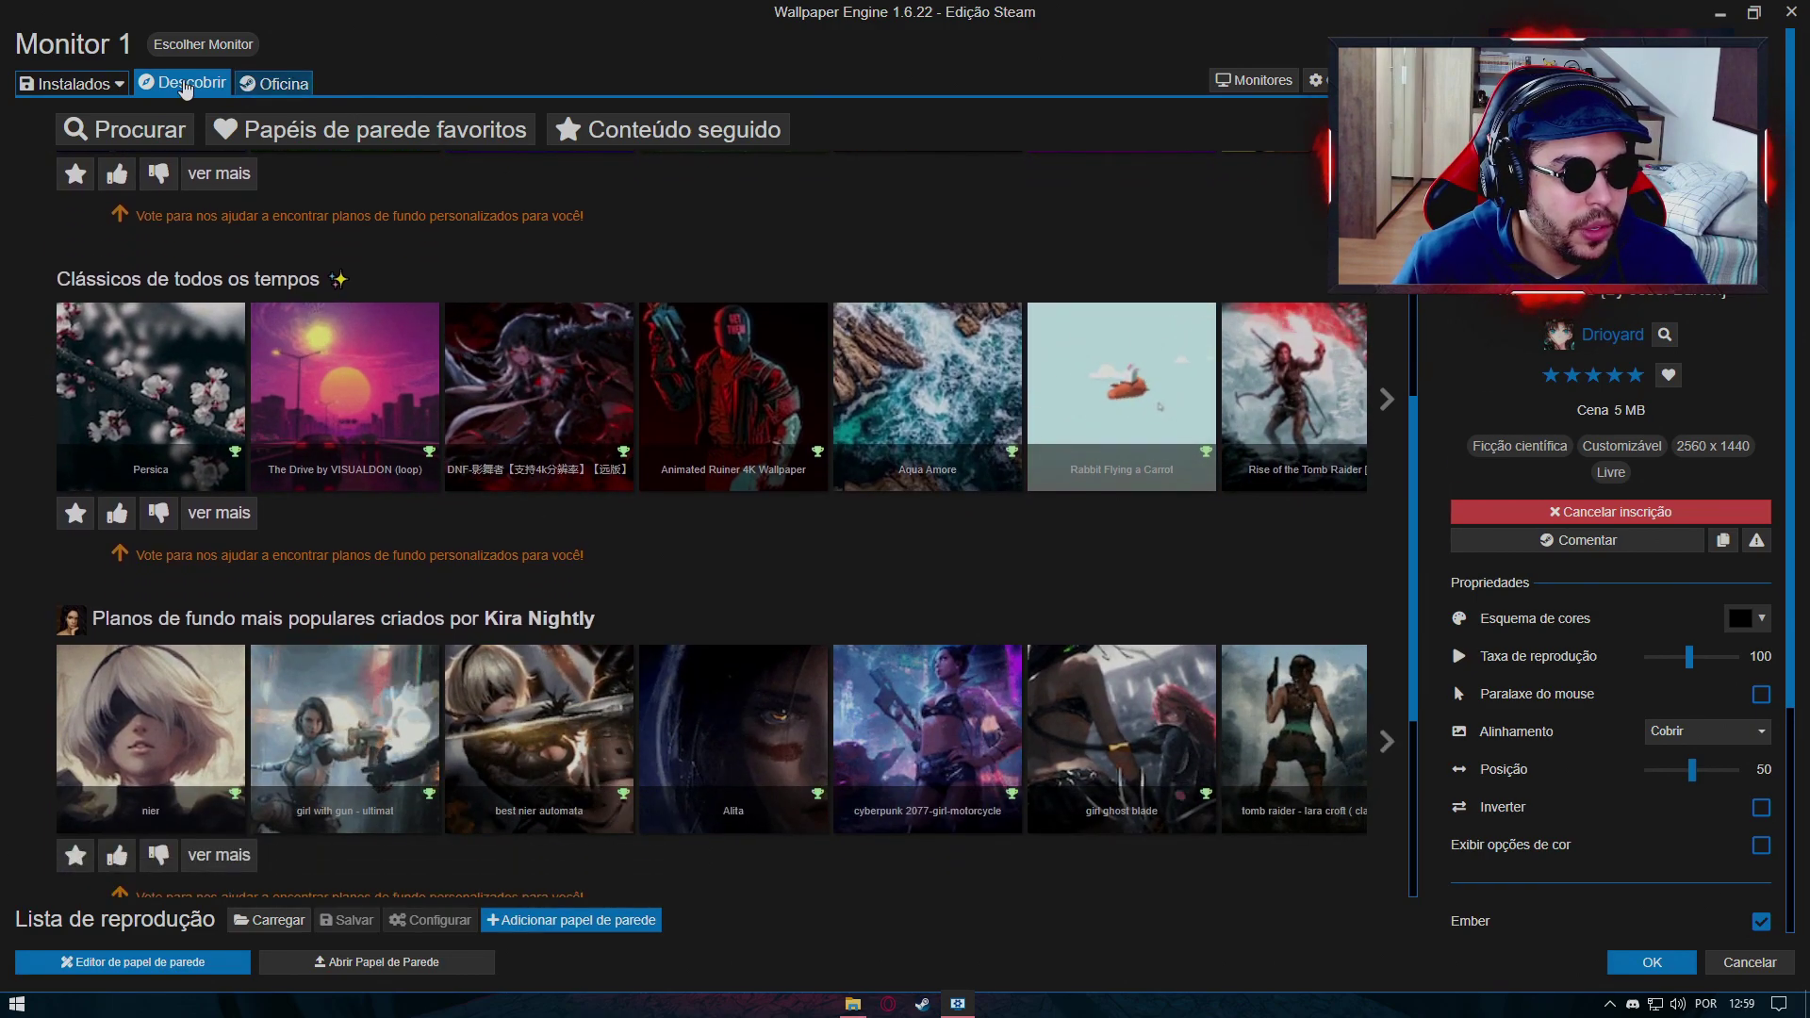
scroll(547, 541, "up", 1)
scroll(547, 540, "up", 5)
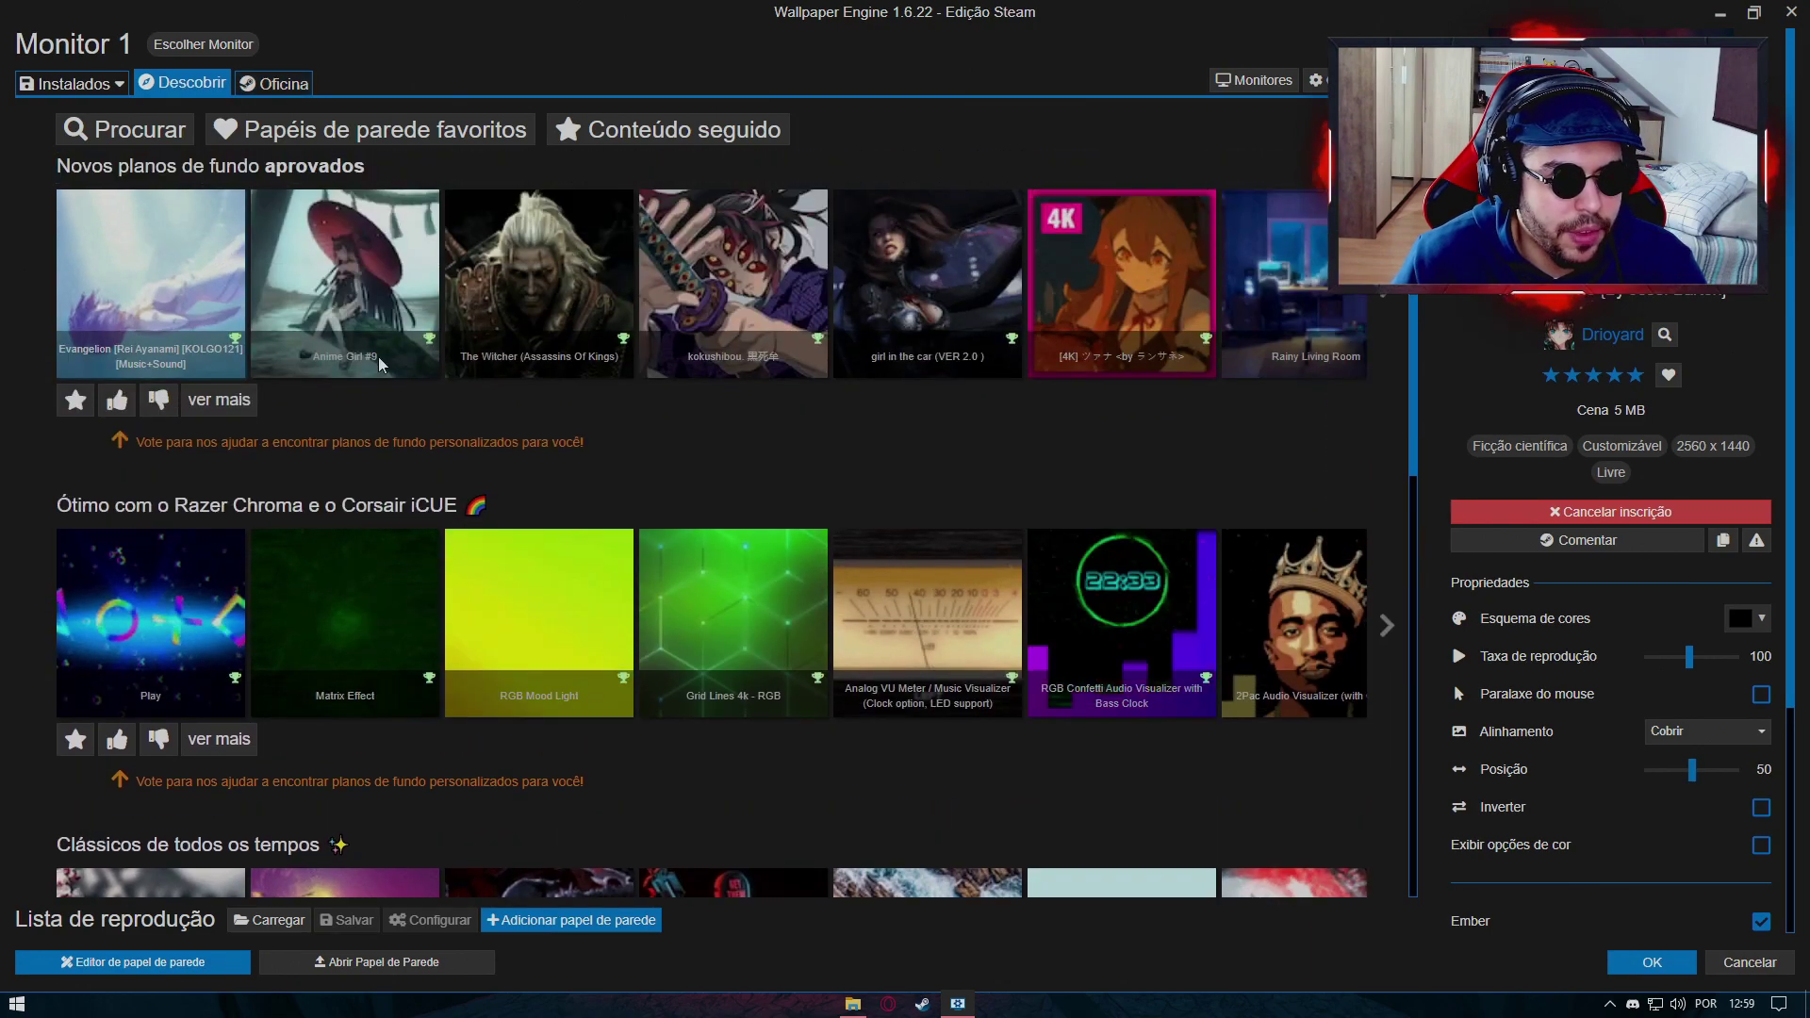
Step: Subscribe to Colorful Fluid Animation [Audio Responsive] from the Workshop, check it among the installed wallpapers, and view it on the desktop
left_click(274, 83)
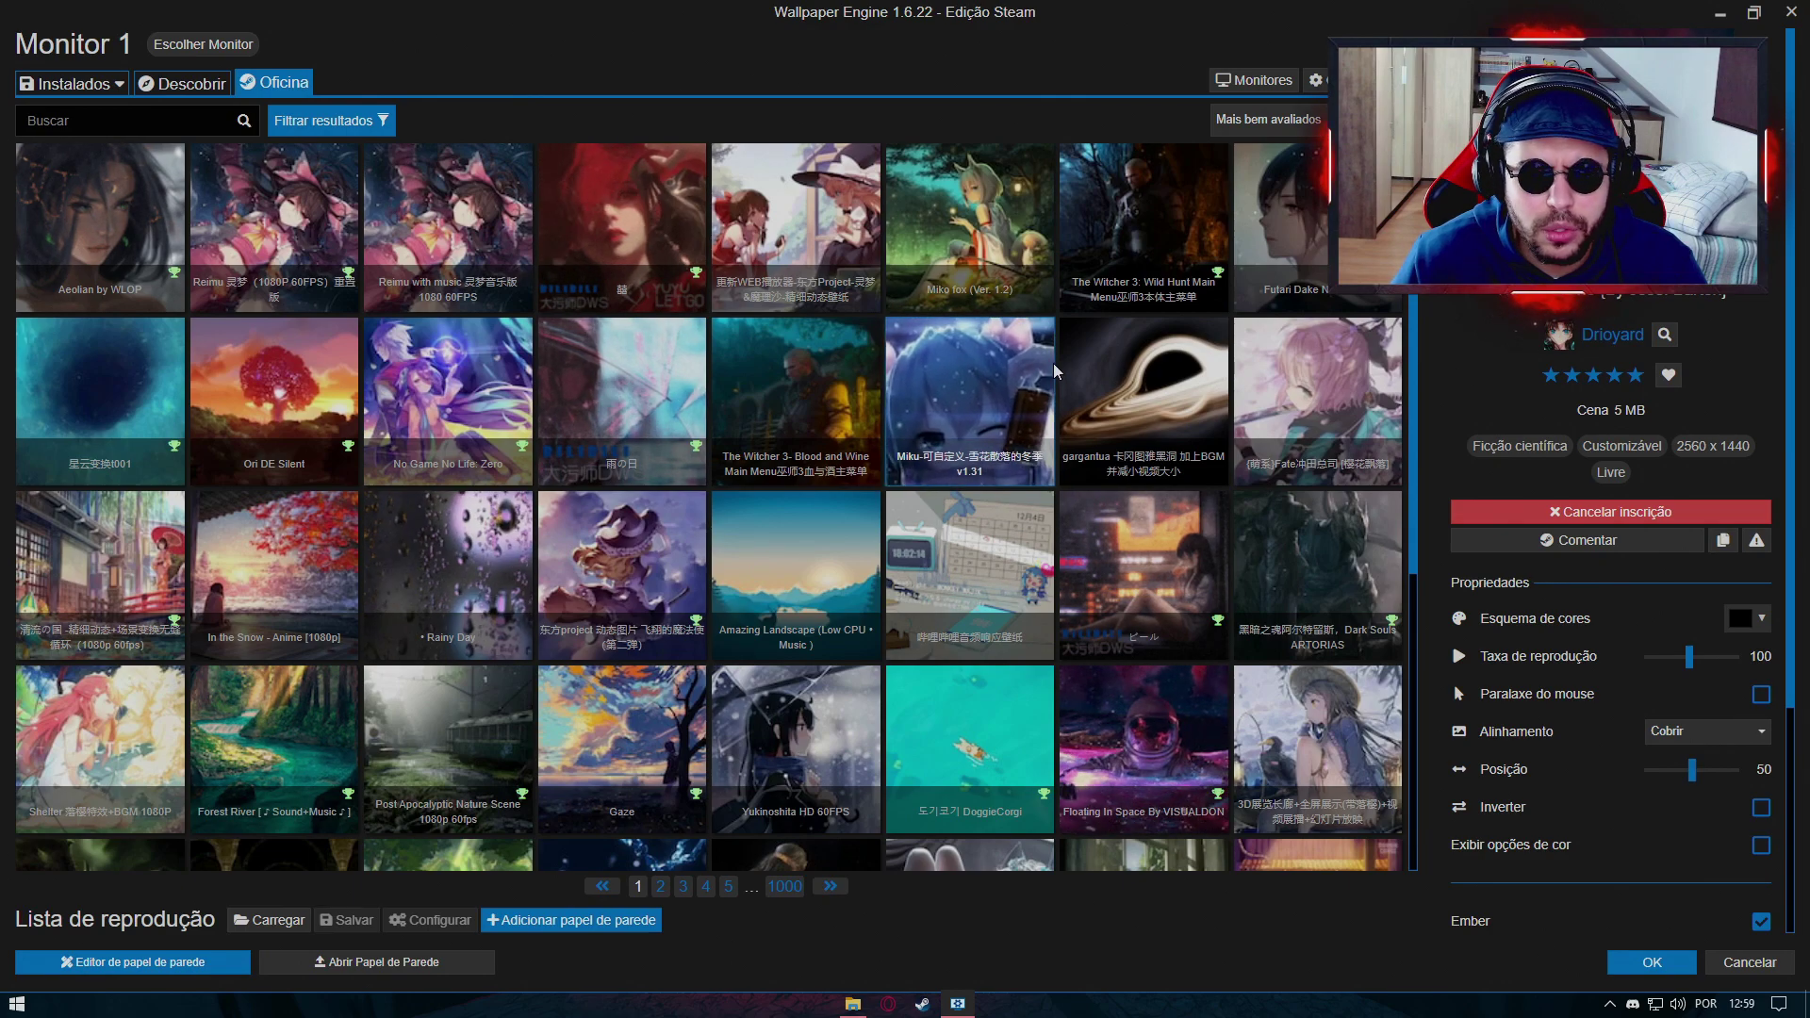
scroll(612, 509, "down", 5)
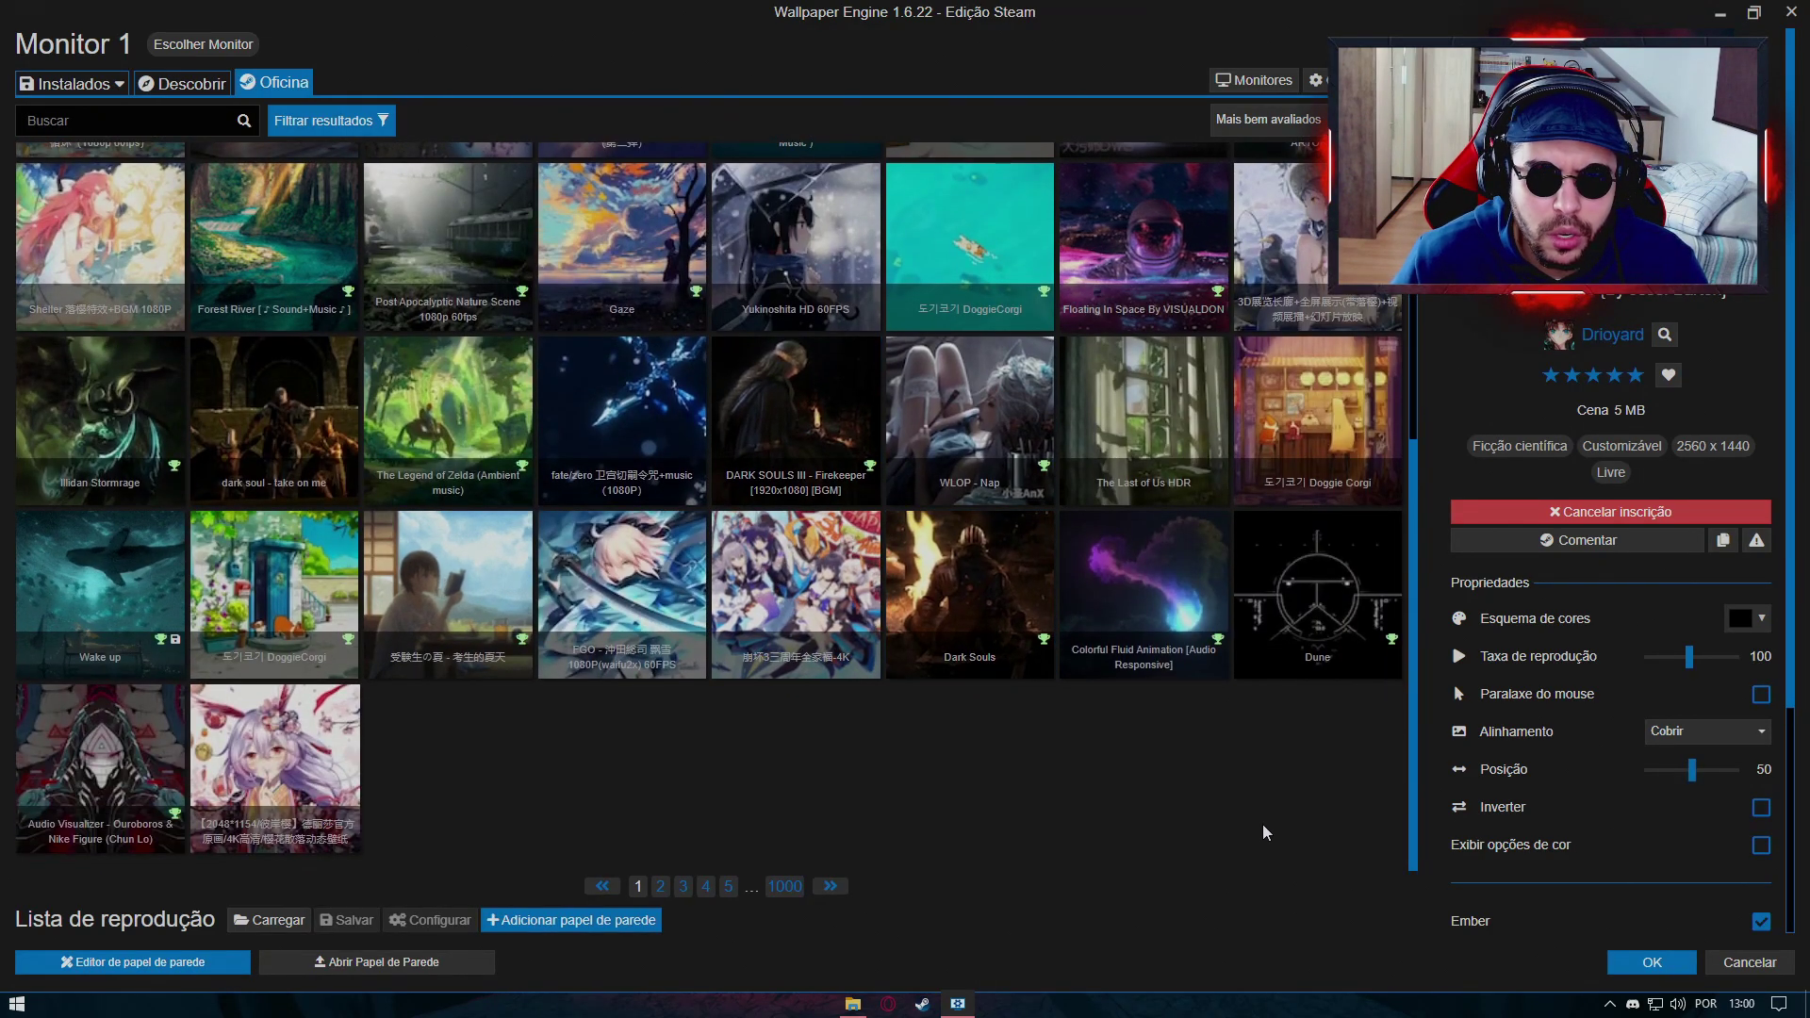
left_click(1179, 598)
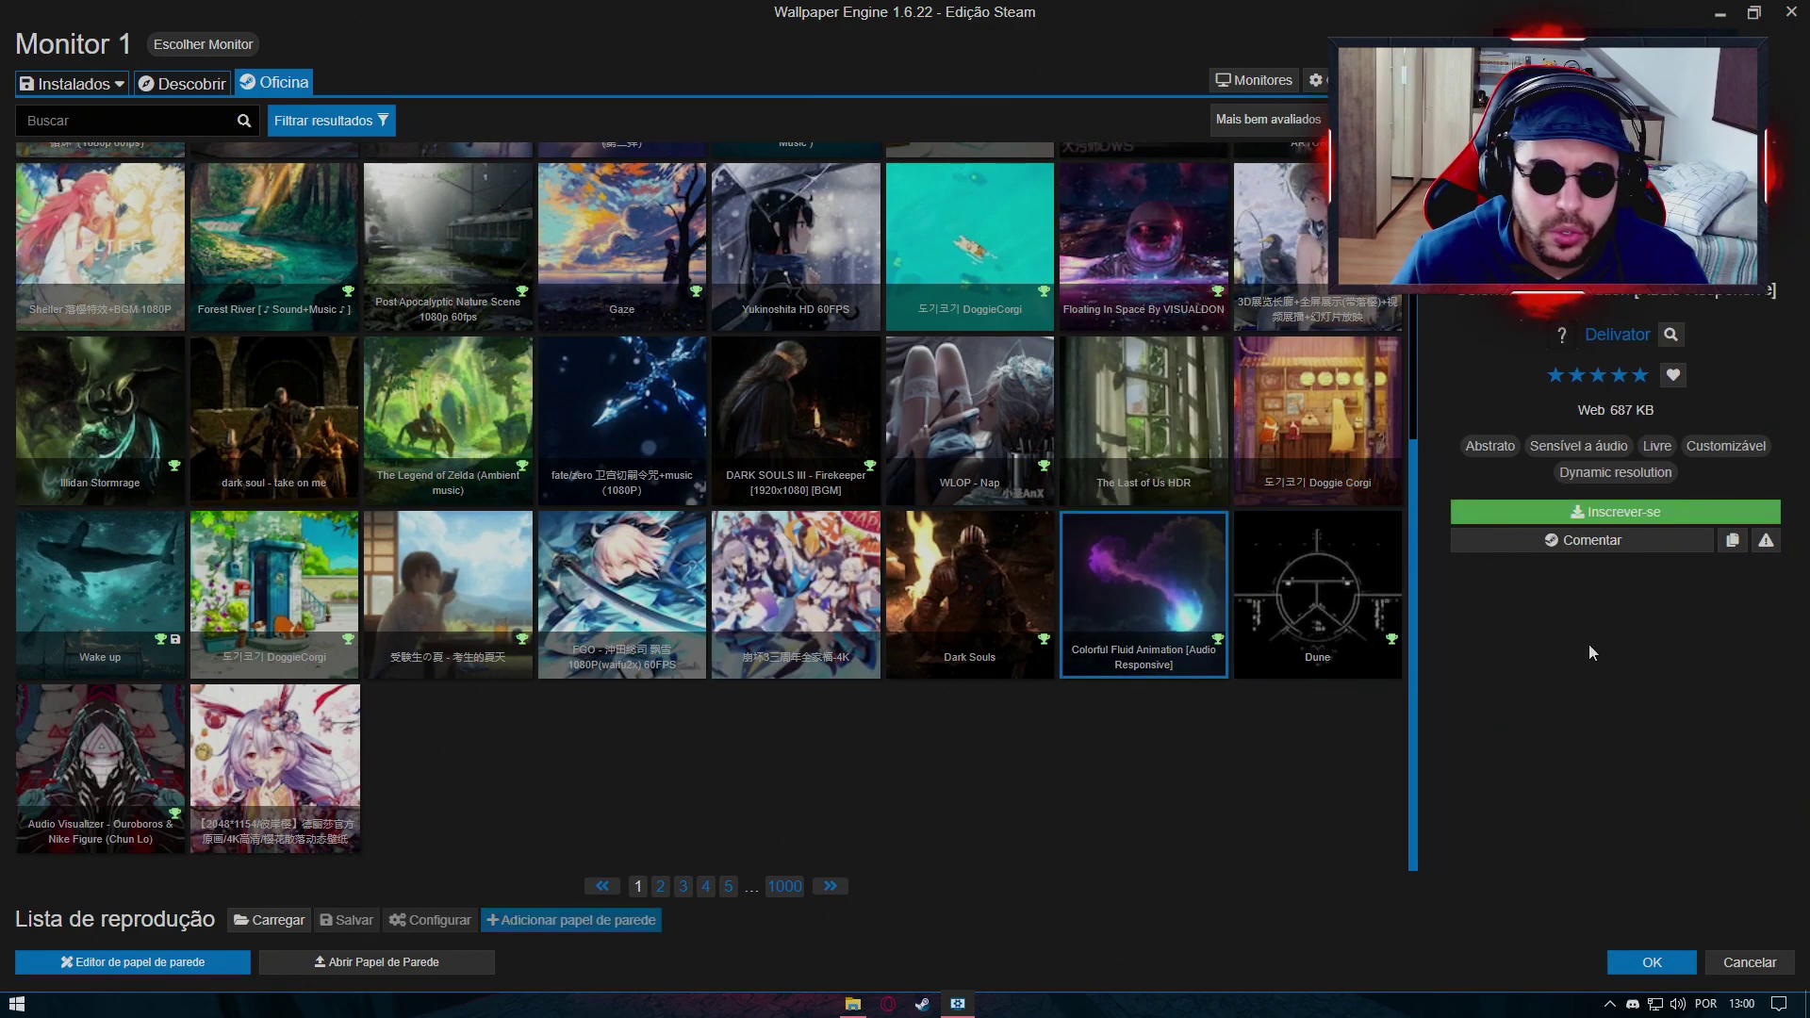
left_click(1580, 523)
left_click(60, 86)
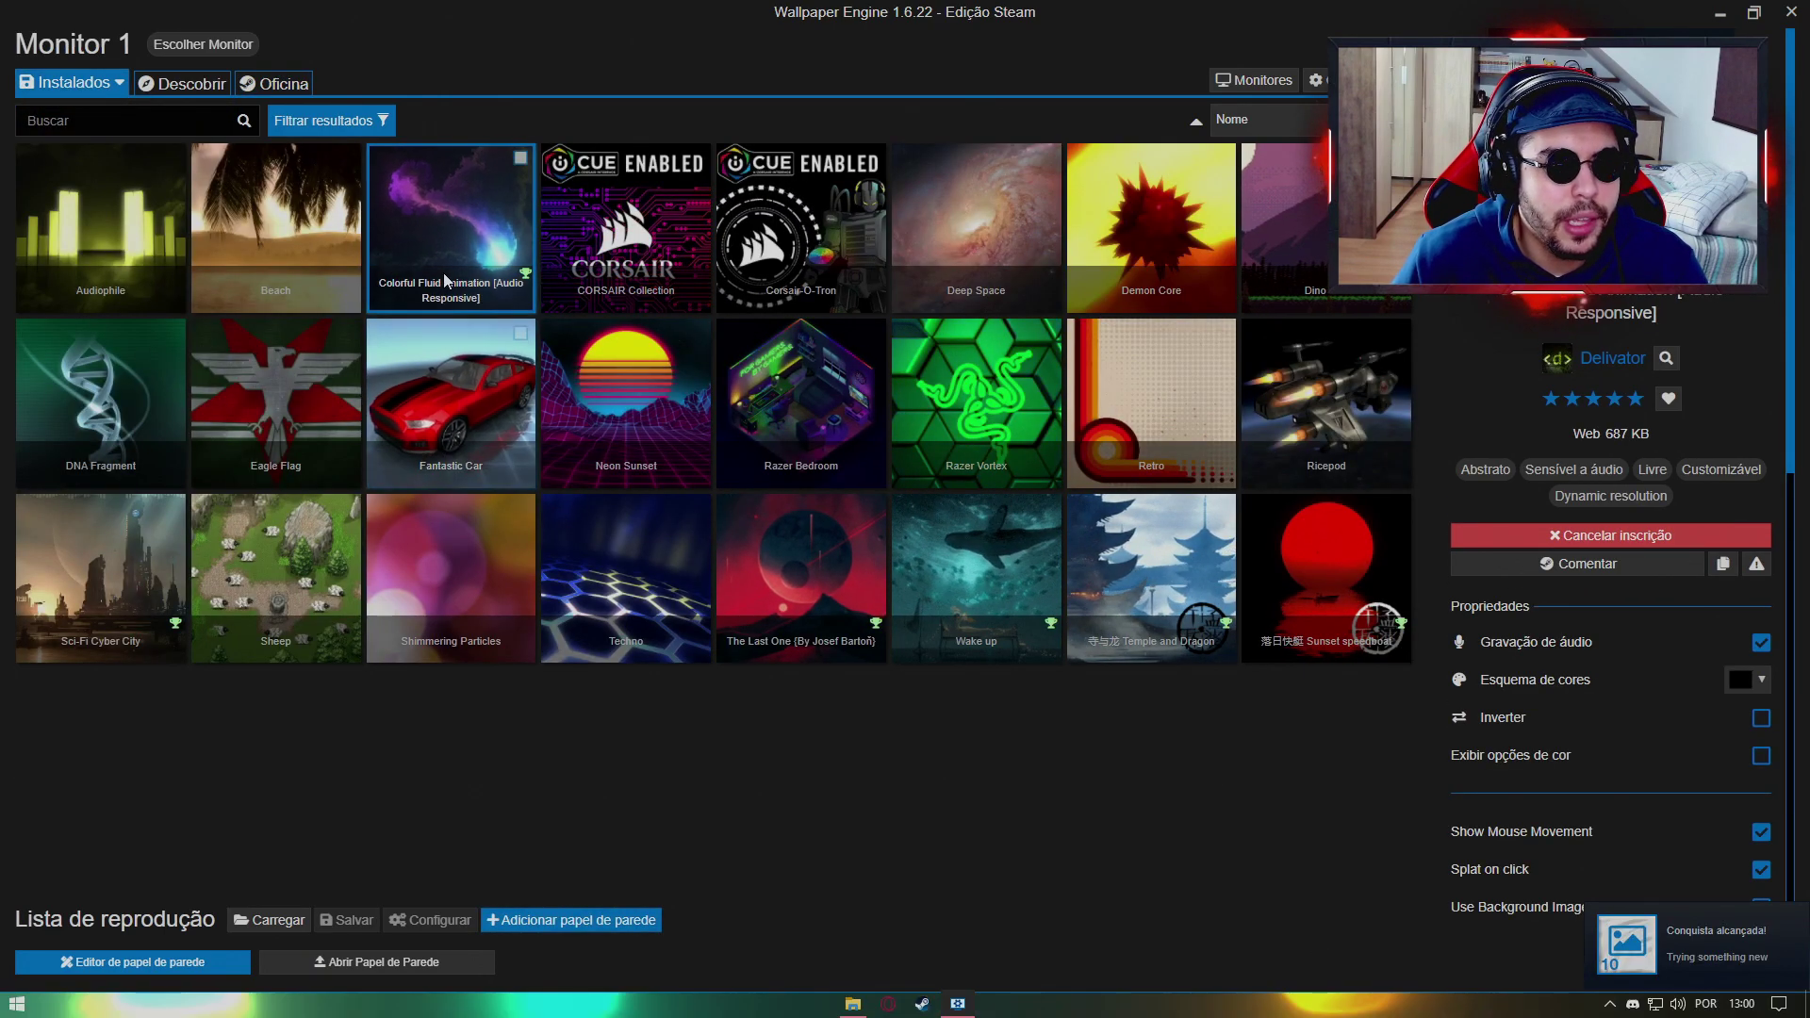
left_click(1721, 13)
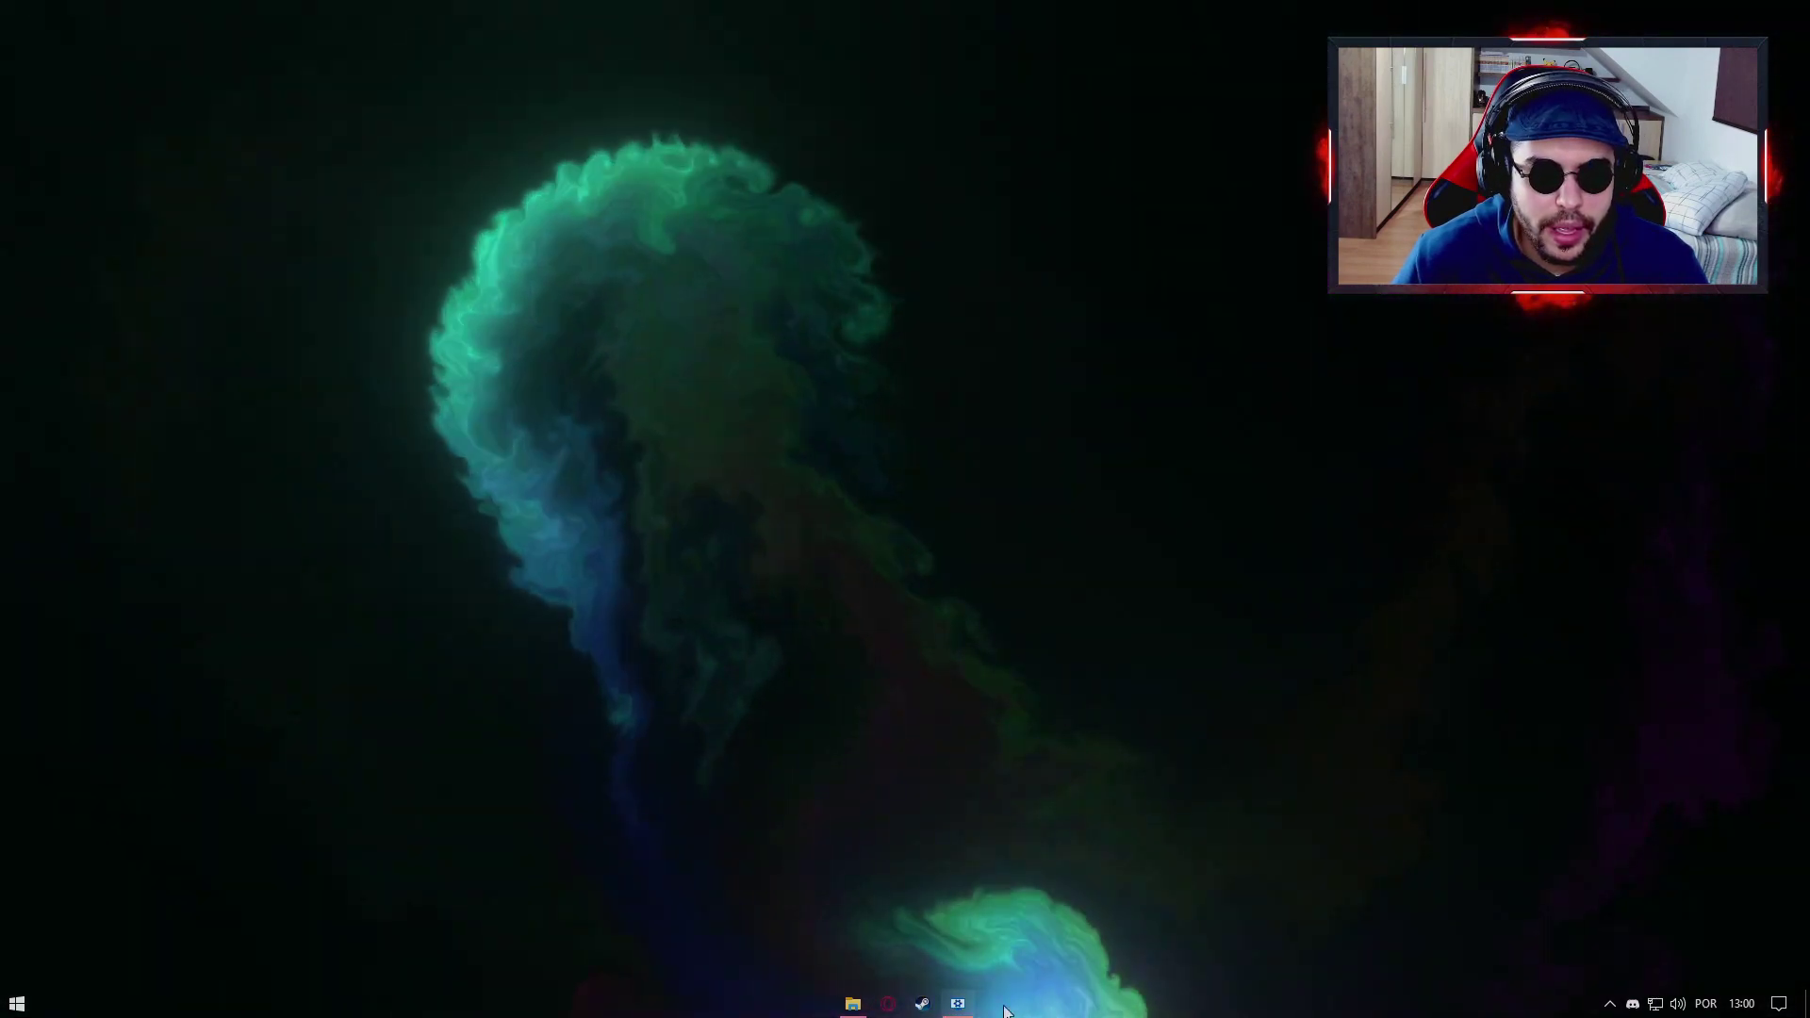
Step: Return to Wallpaper Engine and set the installed wallpaper The Last One as the desktop background
left_click(958, 1003)
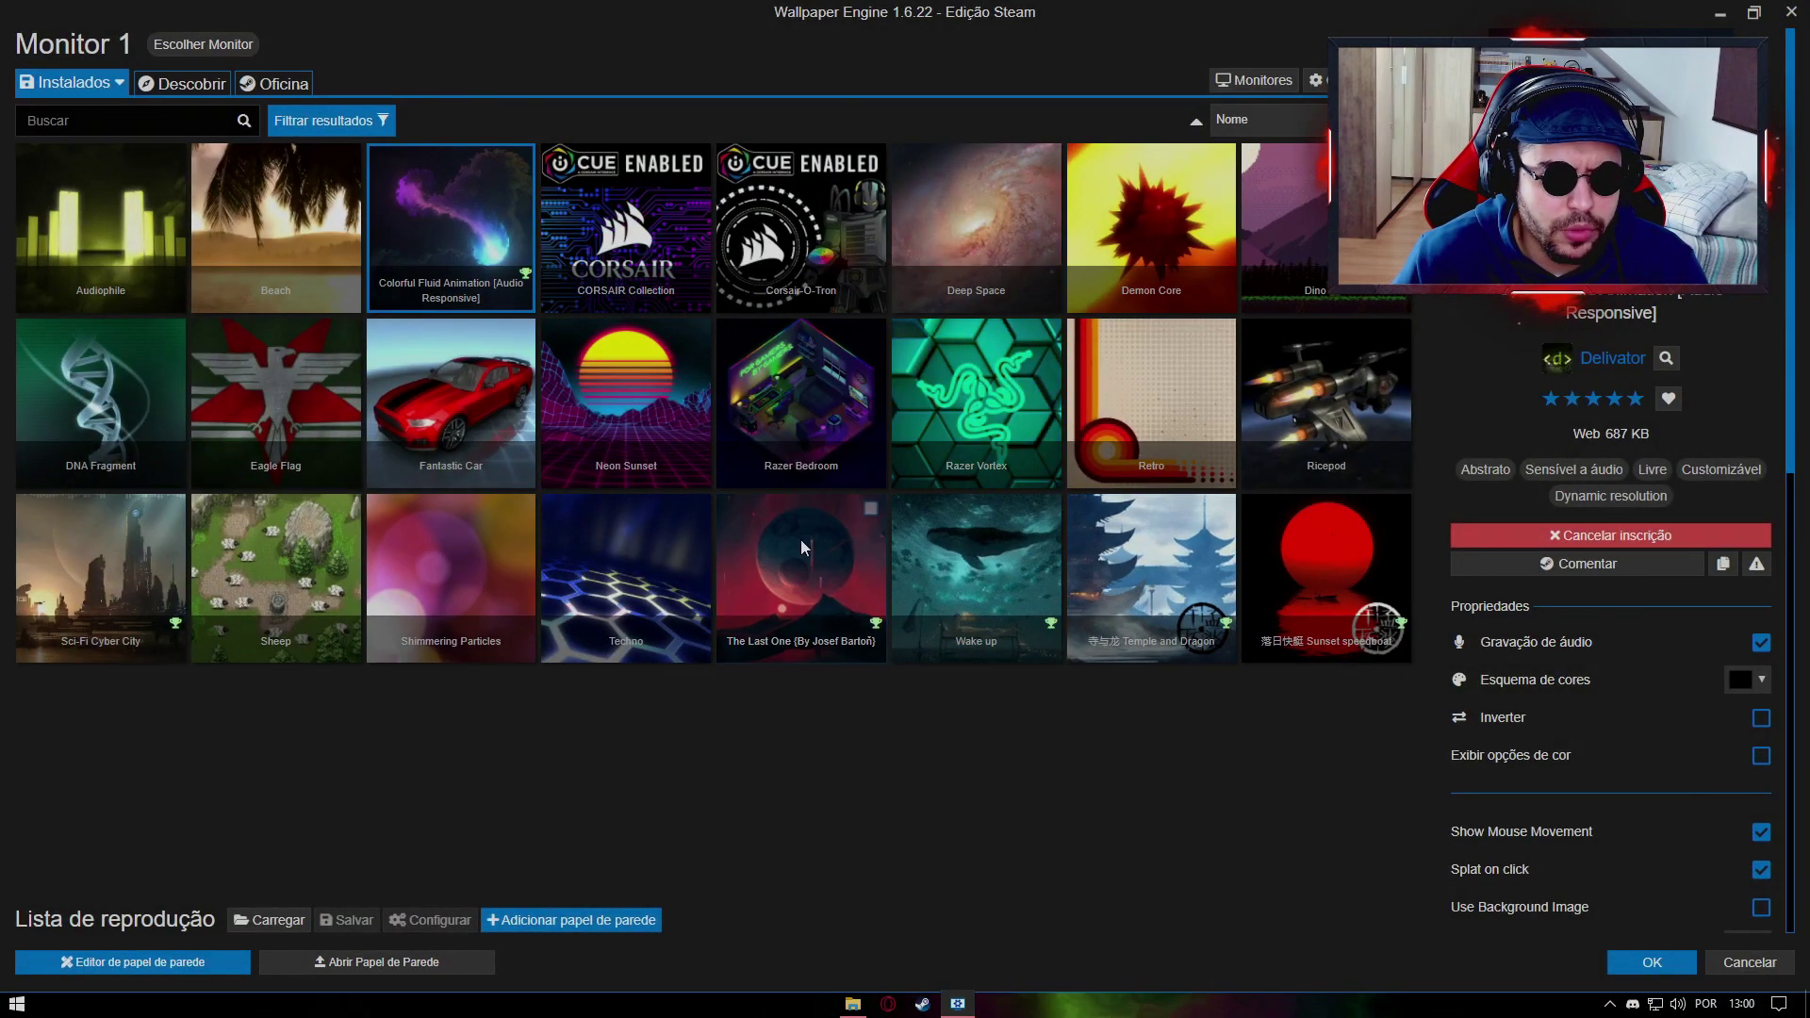
left_click(800, 545)
key("Return")
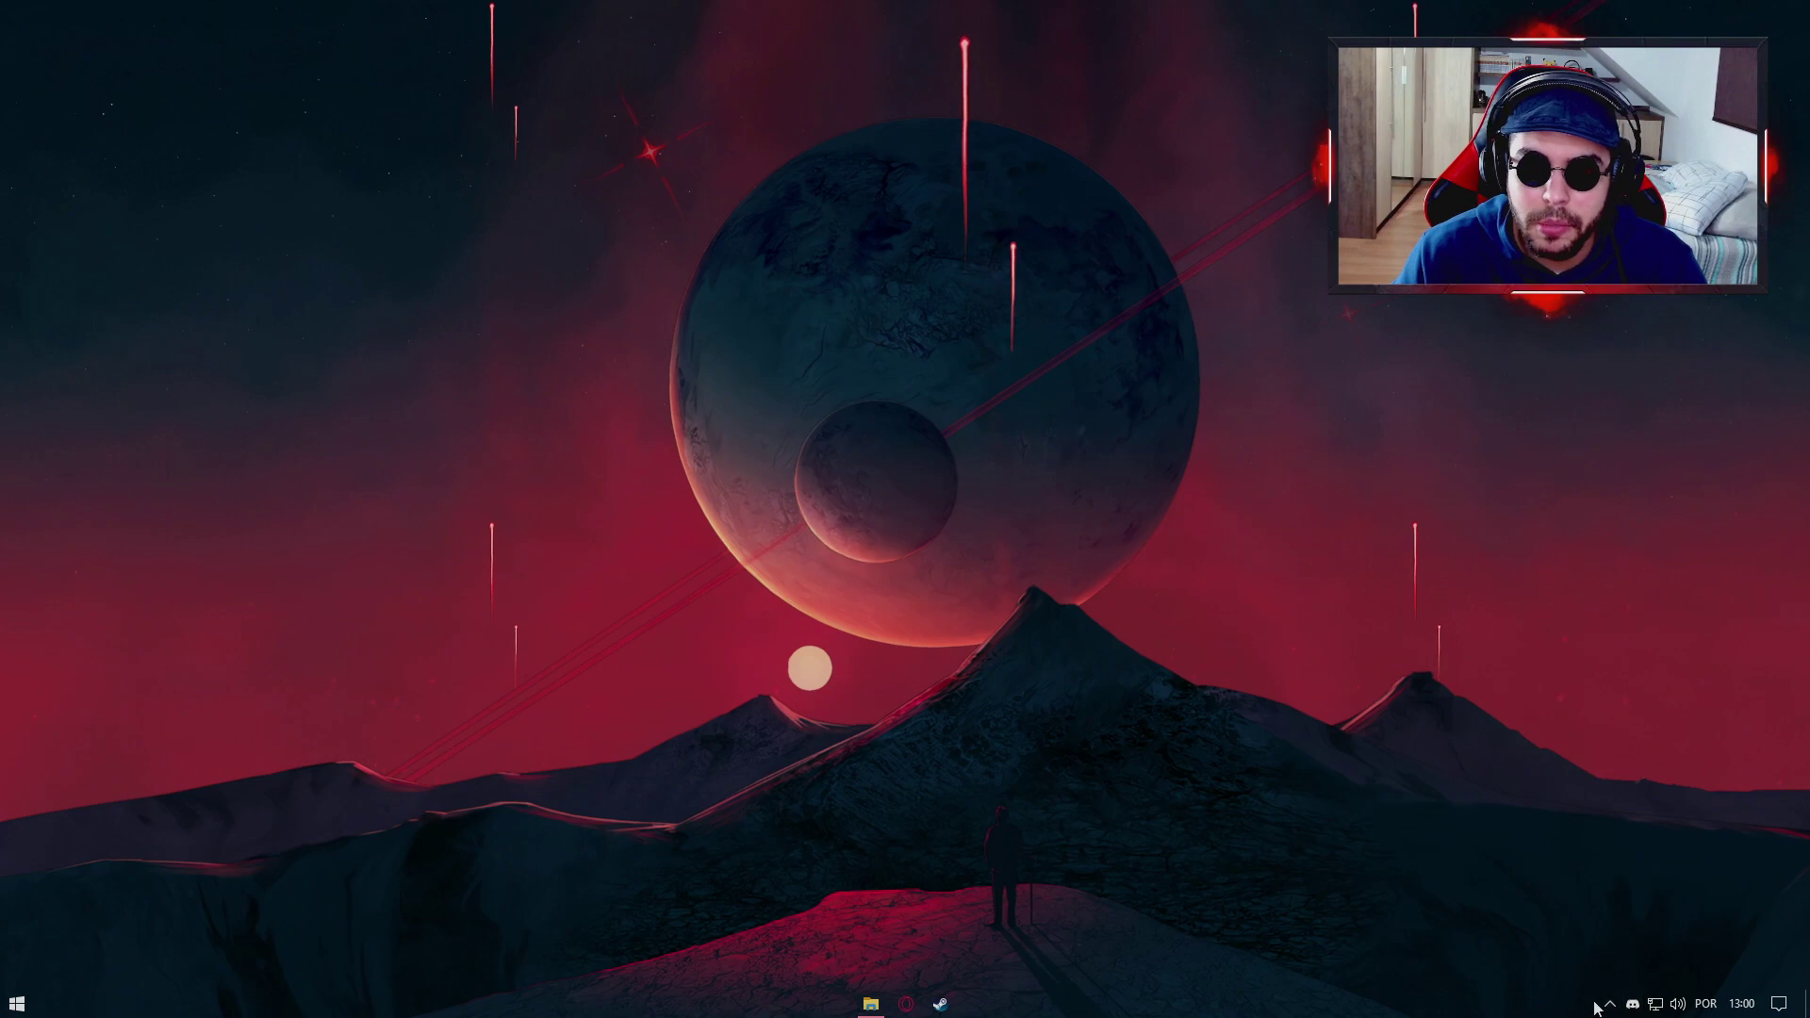
Step: Reopen Wallpaper Engine's wallpaper selection for the monitors, examine the adjustable properties of The Last One, and leave the window
right_click(1571, 896)
left_click(1659, 745)
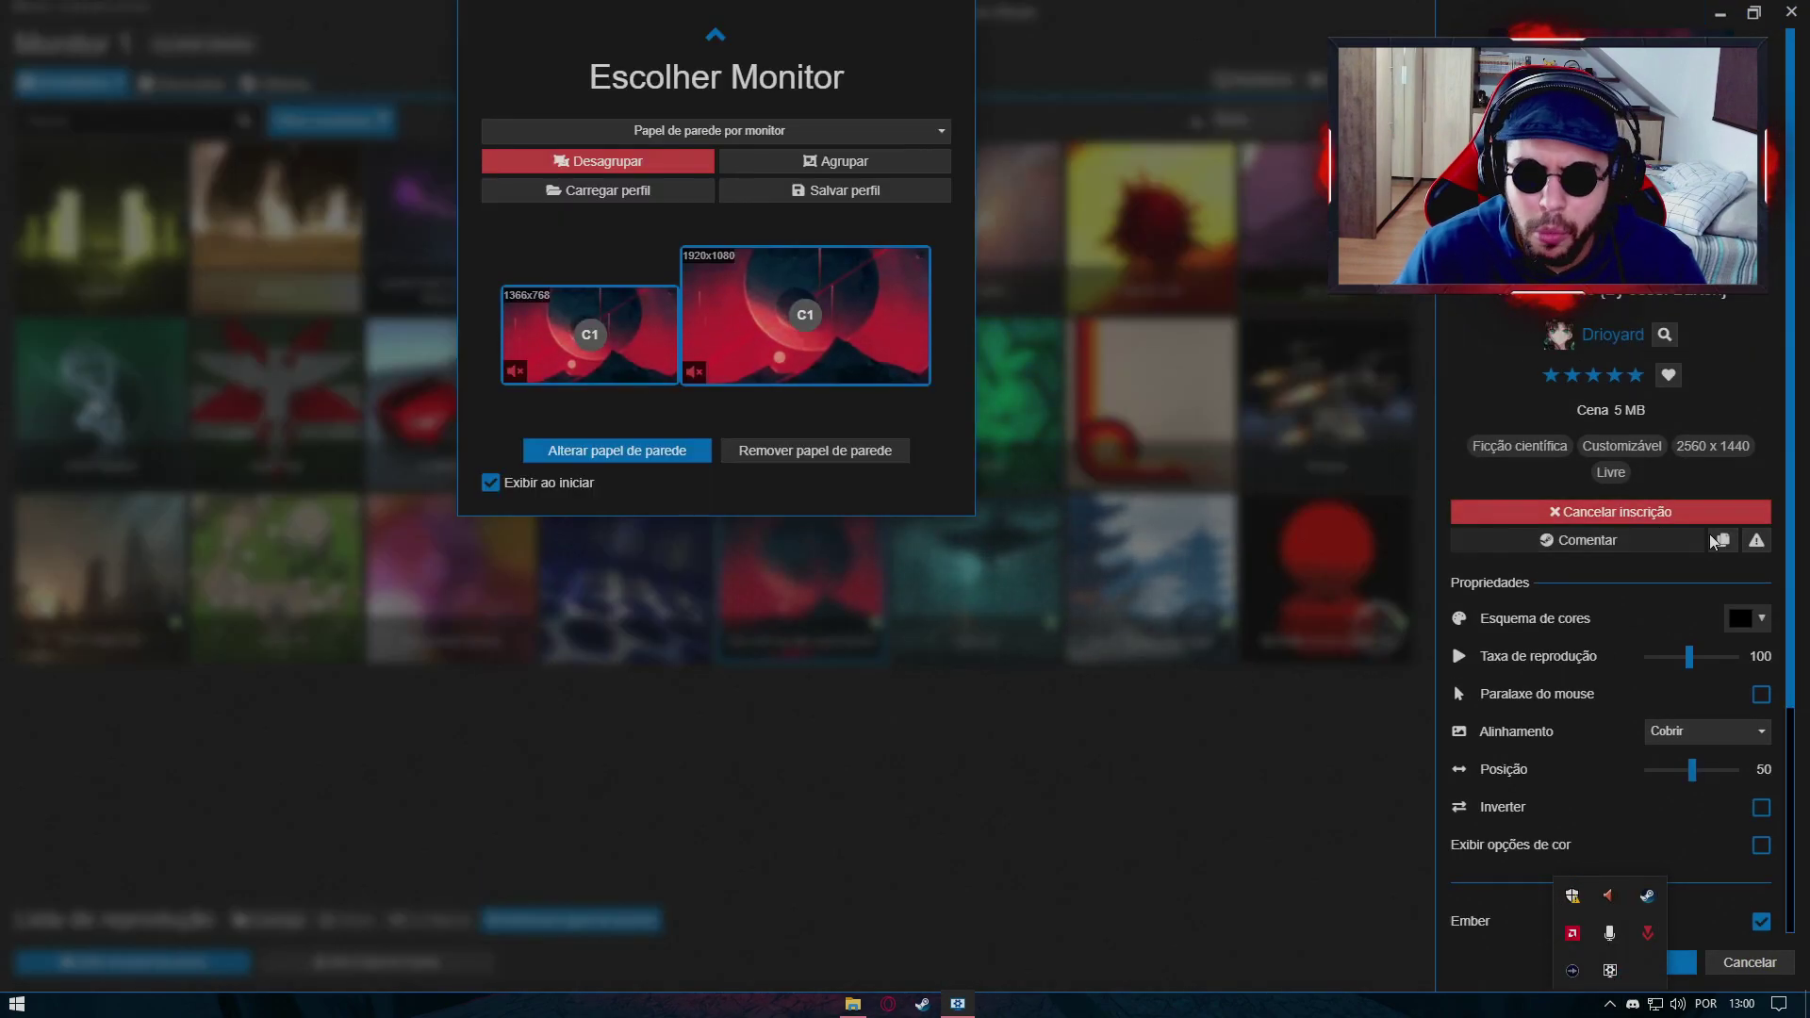
left_click(1225, 804)
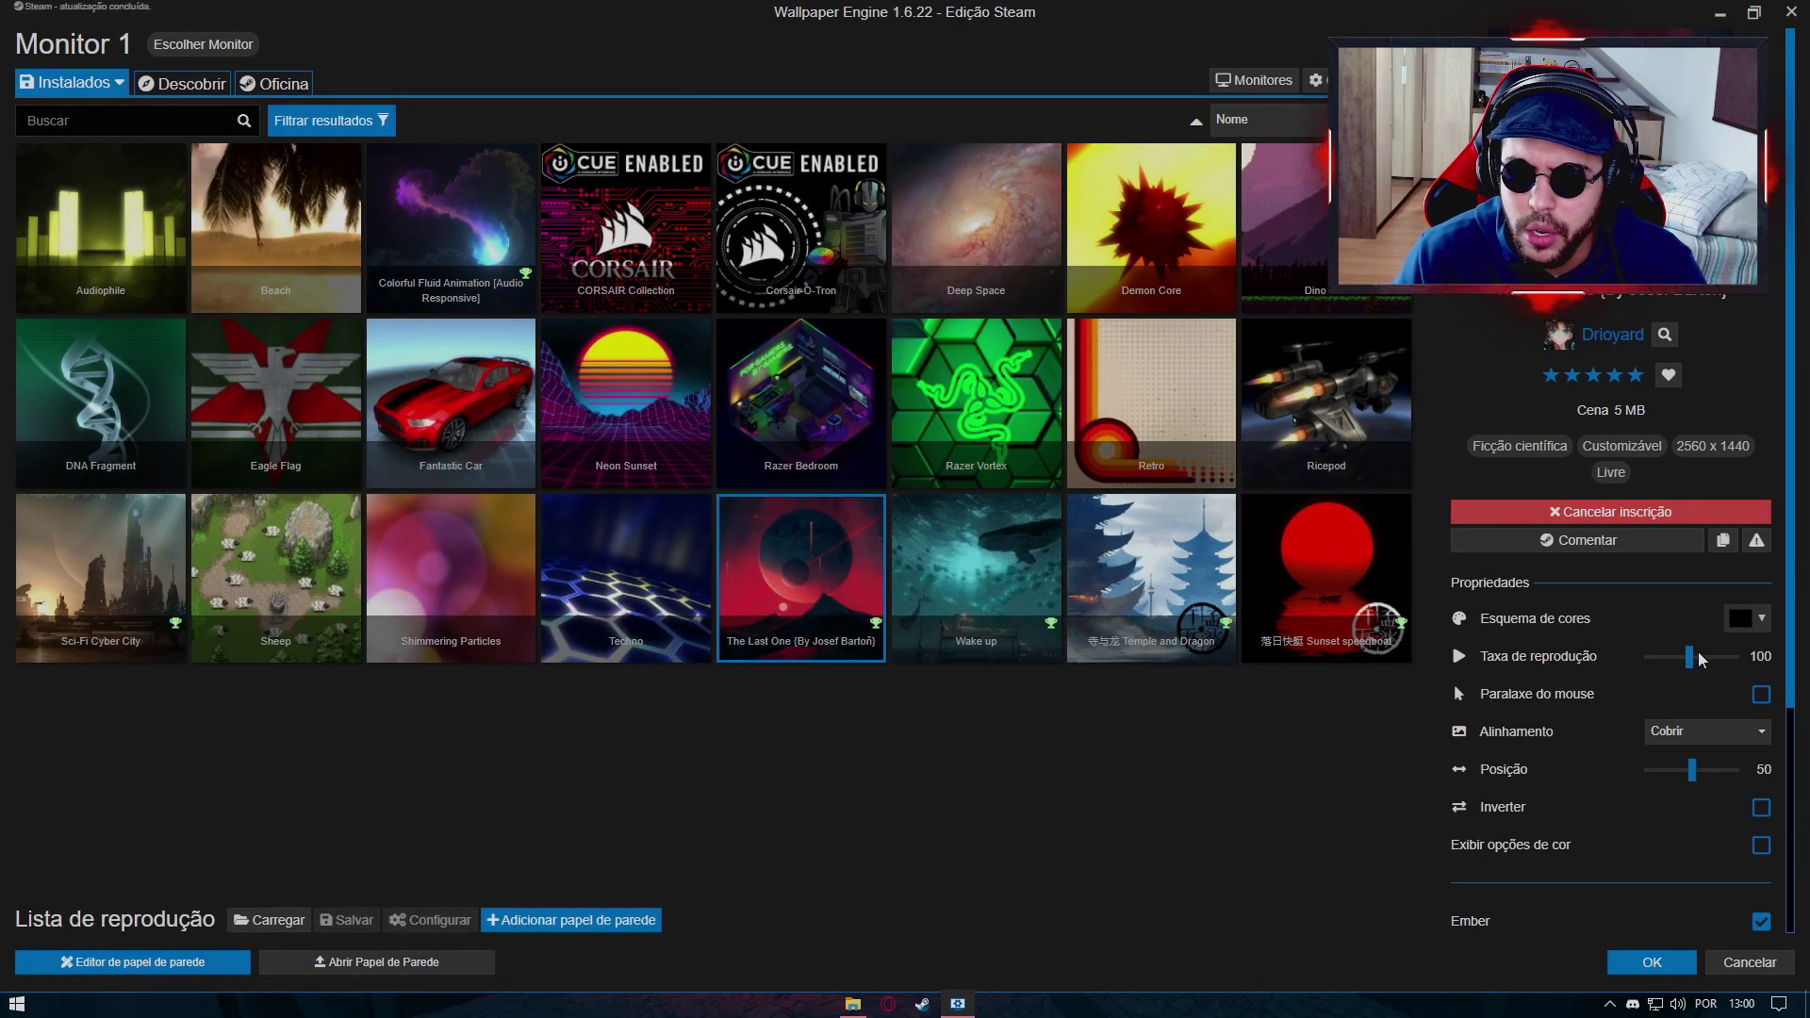
mouse_move(1689, 656)
left_mouse_down()
mouse_move(1665, 658)
mouse_move(1691, 665)
left_mouse_up()
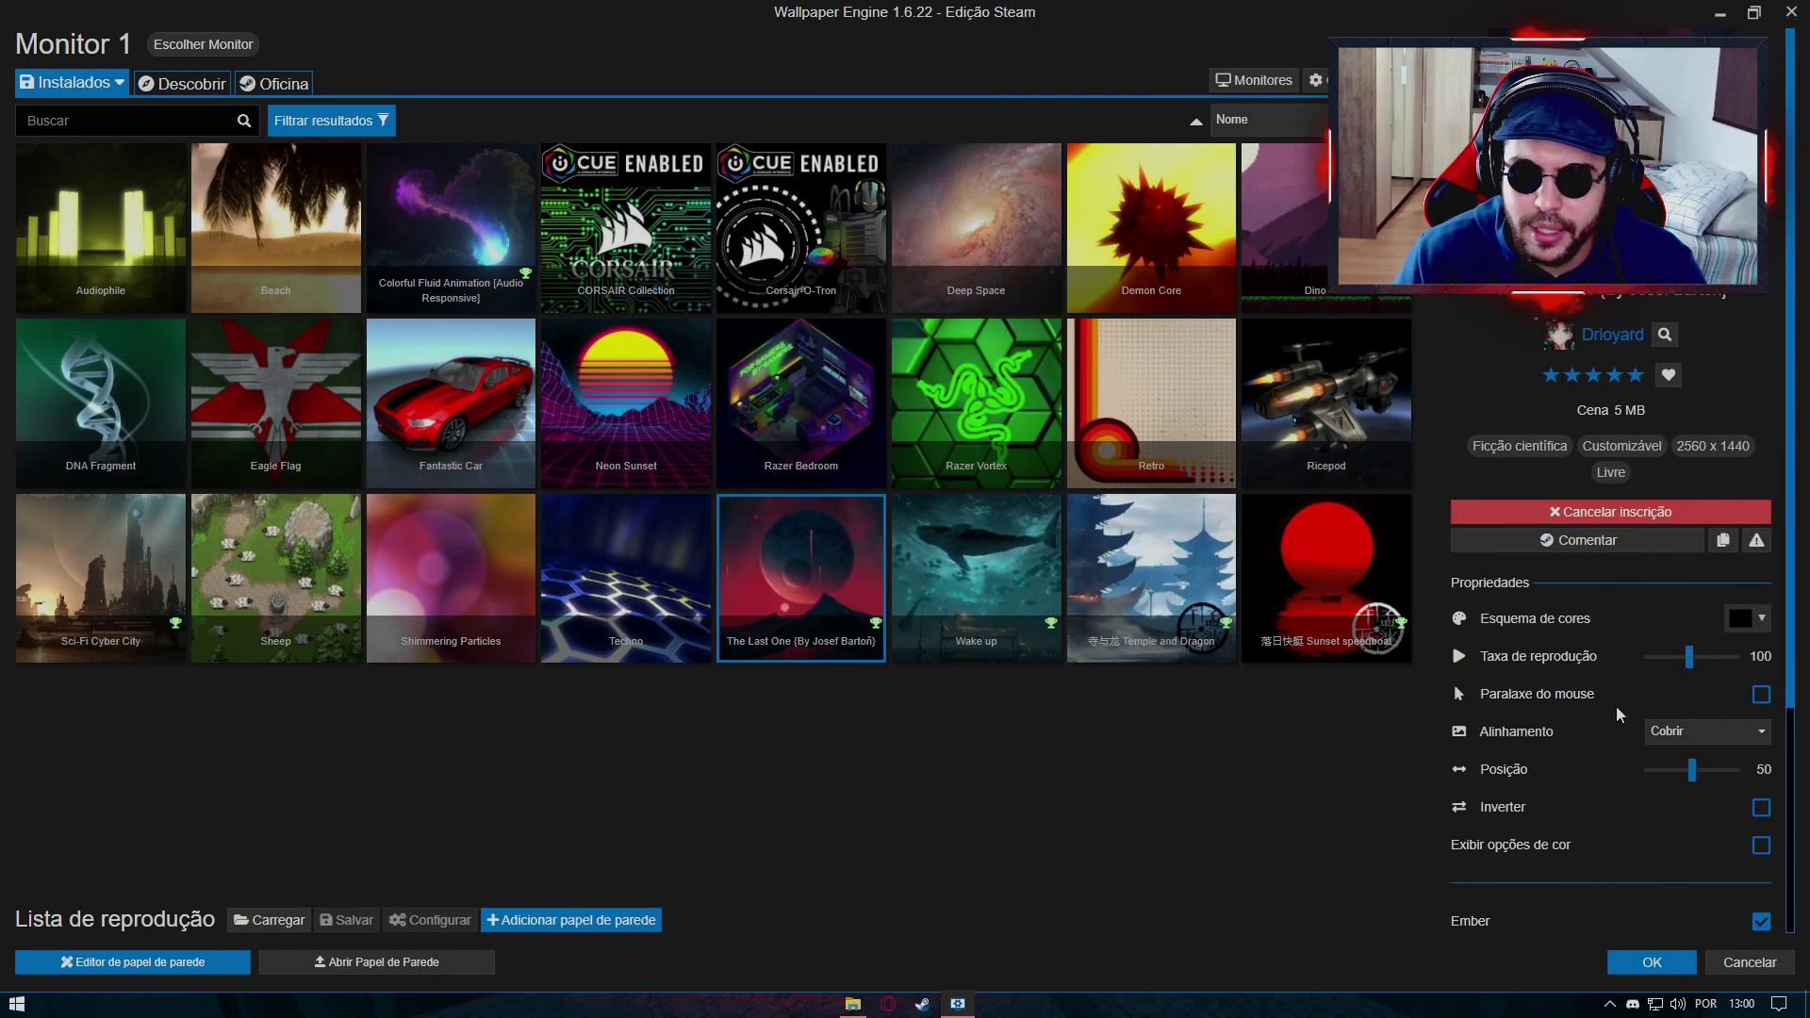
scroll(1663, 786, "down", 4)
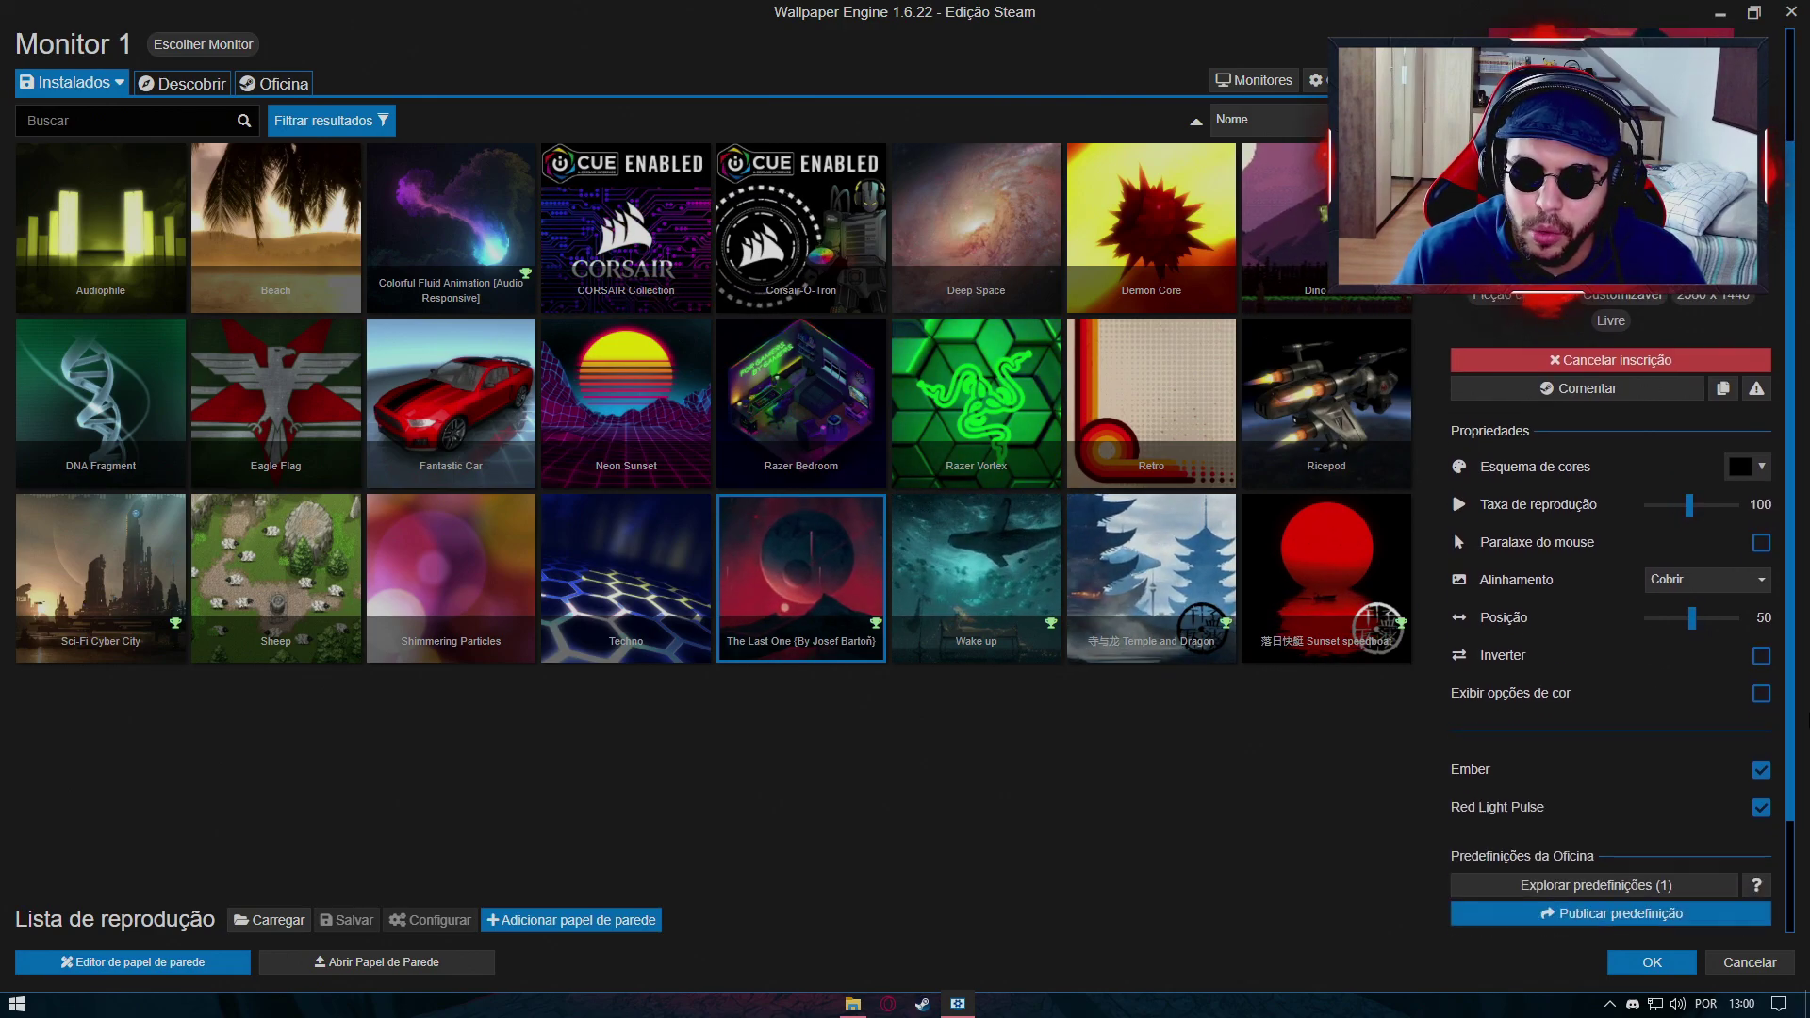
key("Escape")
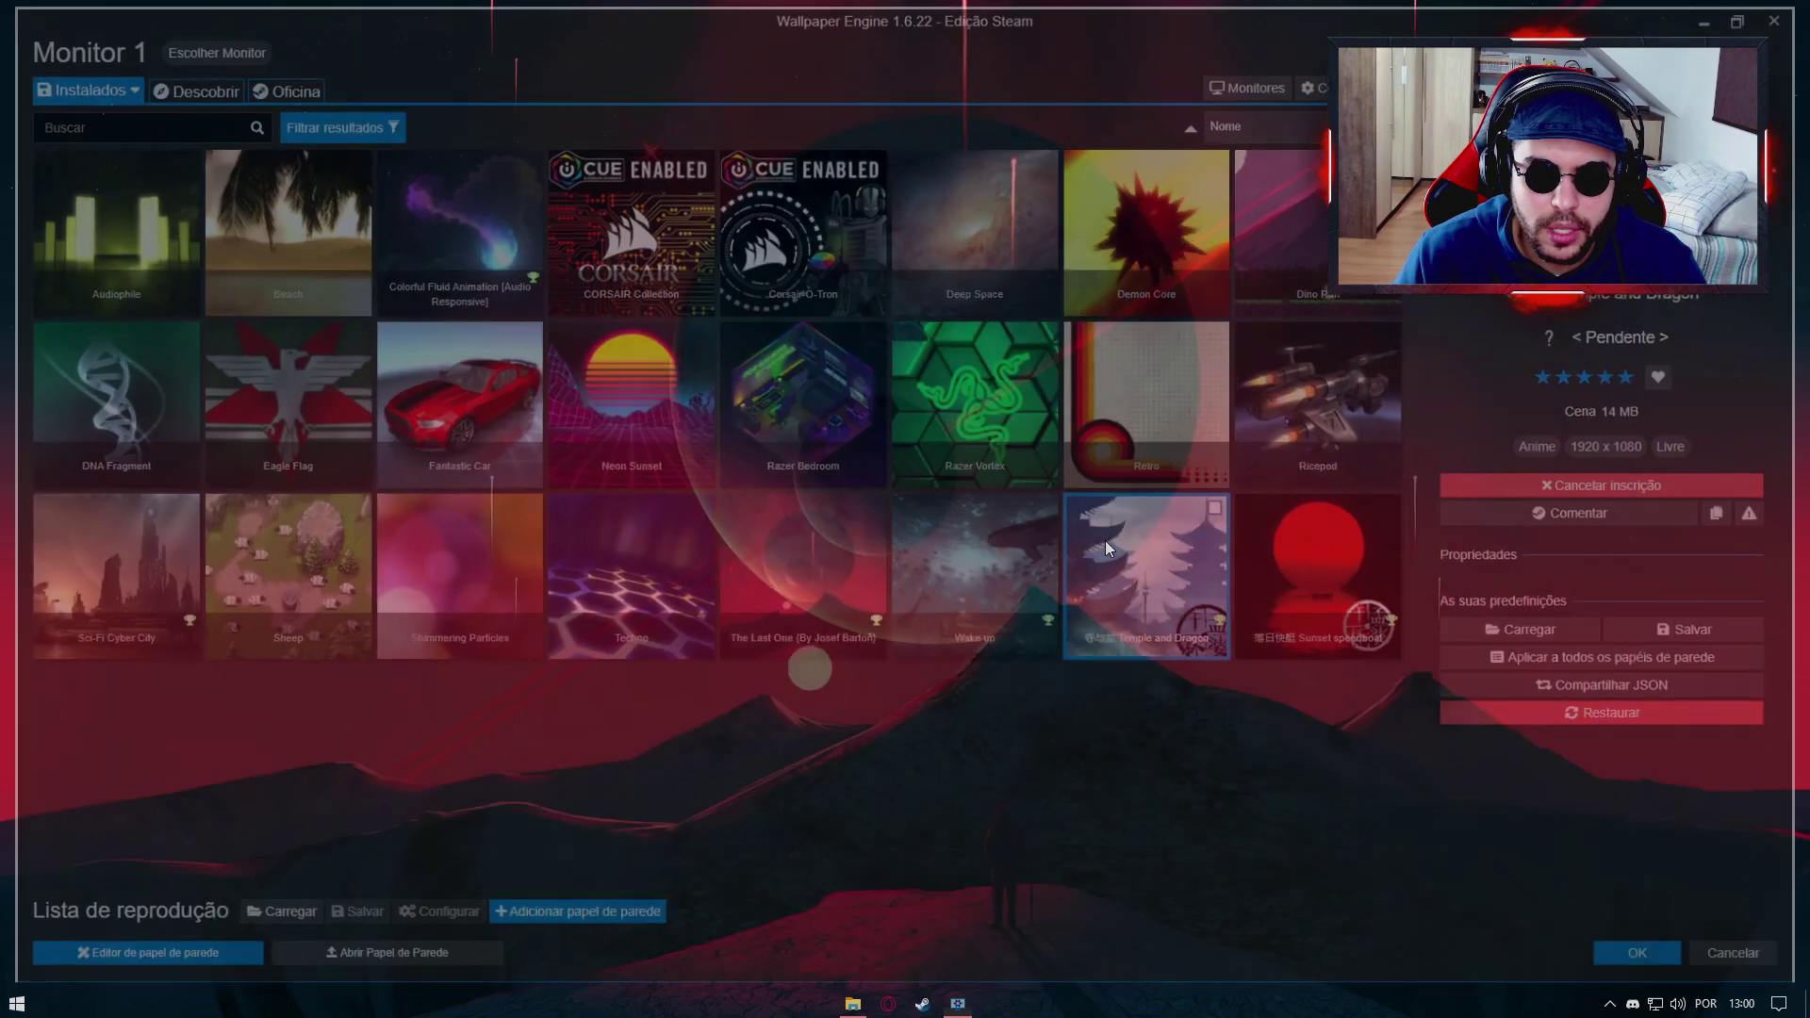